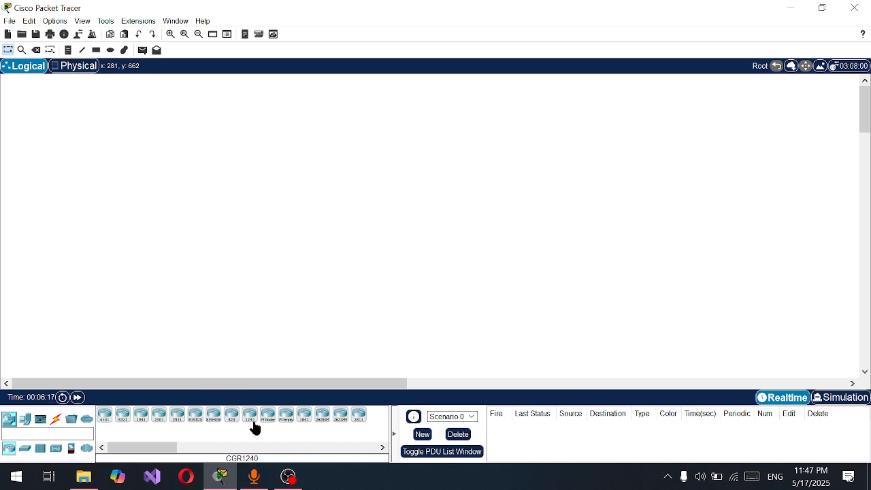
# Place a generic Router-PT in the upper middle of the empty logical workspace
pyautogui.click(289, 420)
pyautogui.moveTo(266, 419); pyautogui.dragTo(362, 150)
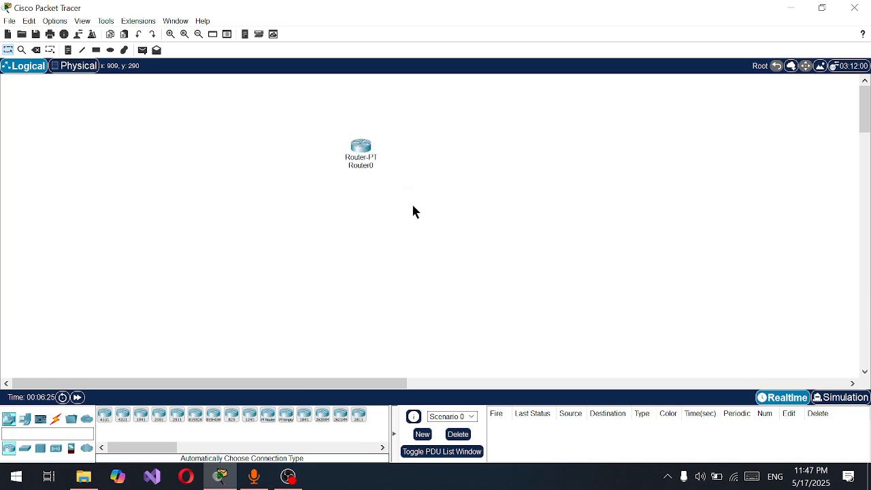
pyautogui.moveTo(322, 95); pyautogui.dragTo(467, 250)
pyautogui.click(23, 419)
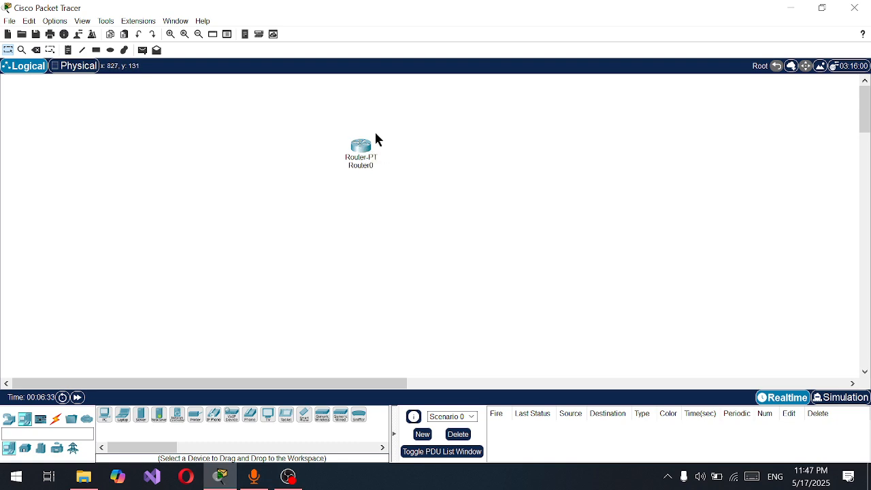
pyautogui.click(362, 151)
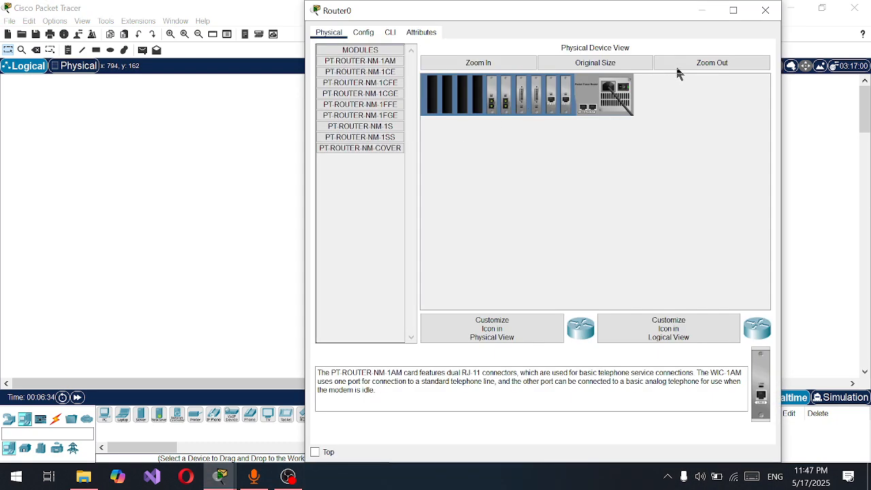
pyautogui.click(765, 11)
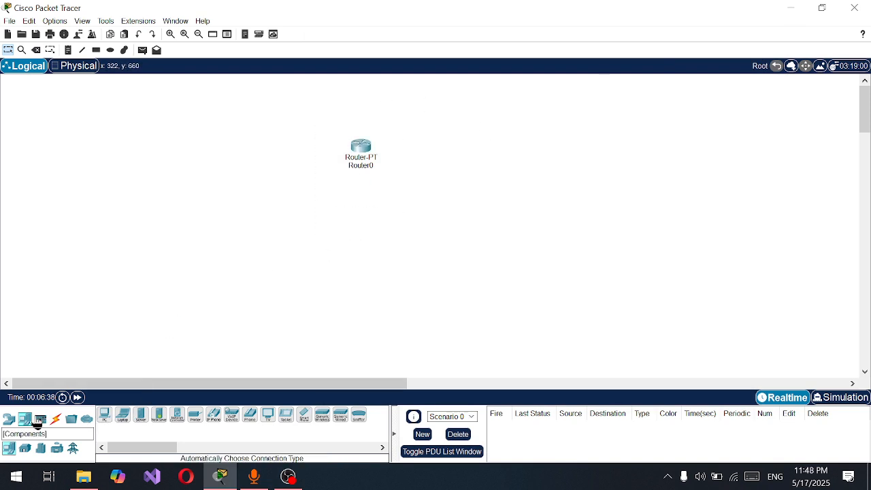
# Place two generic Switch-PT switches side by side below the router, one on either side of it
pyautogui.click(8, 419)
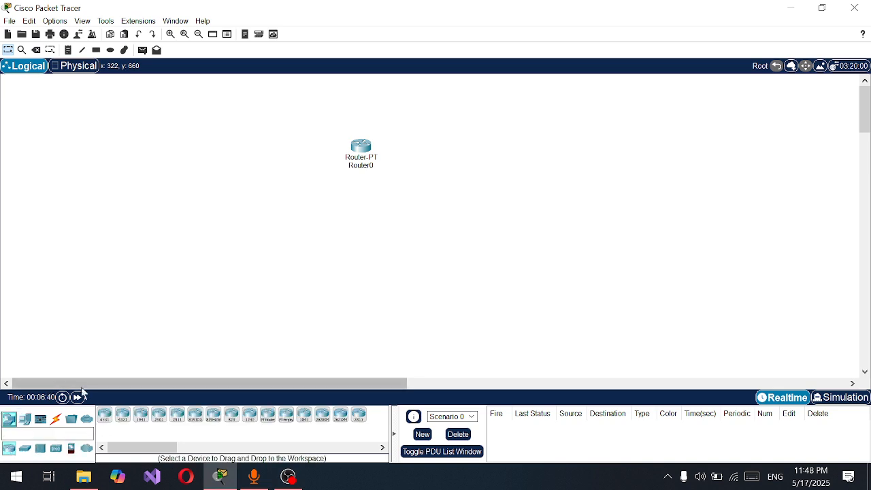
pyautogui.click(25, 448)
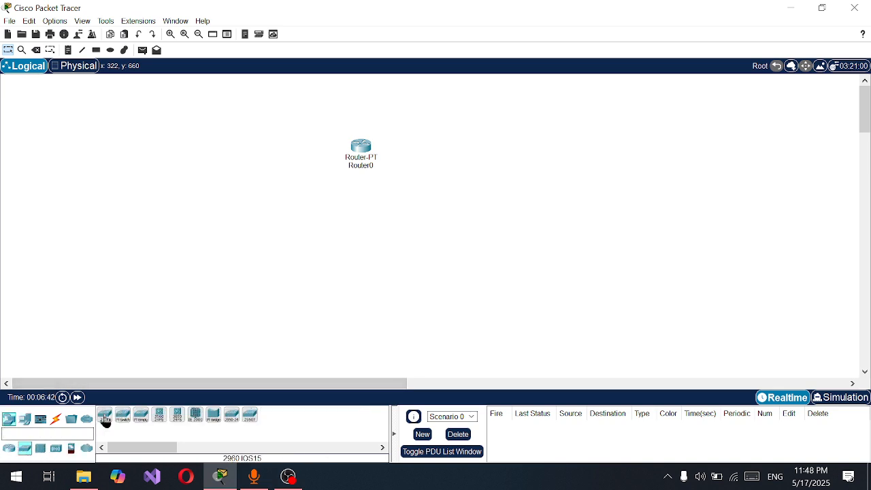
pyautogui.moveTo(122, 419); pyautogui.dragTo(275, 253)
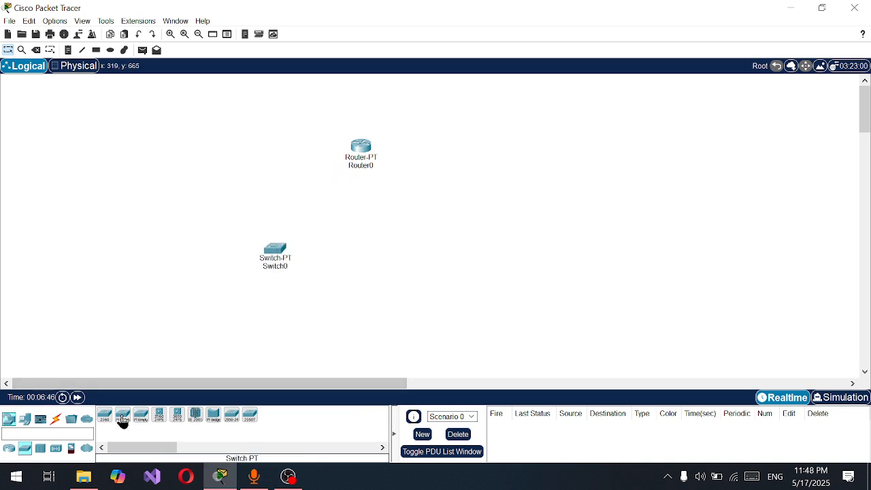
pyautogui.moveTo(121, 419); pyautogui.dragTo(420, 249)
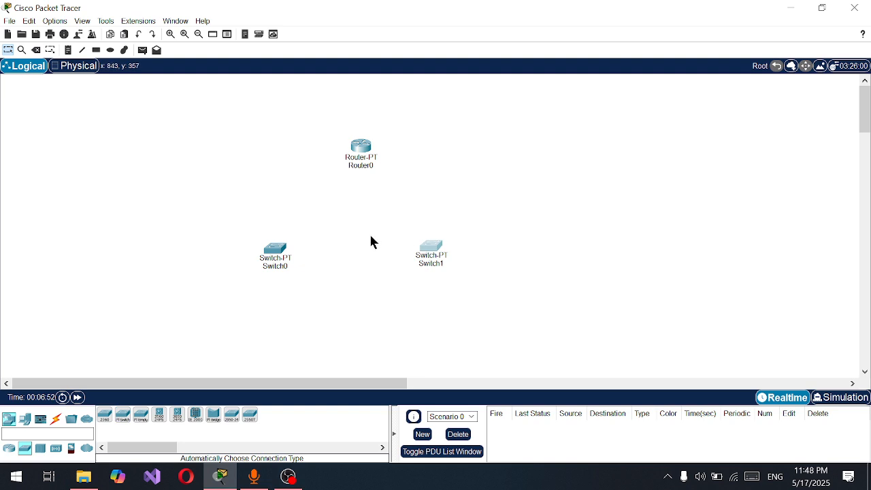
# Rename Switch0 as "Electroncis lab"
pyautogui.click(277, 266)
pyautogui.moveTo(309, 267); pyautogui.dragTo(212, 261)
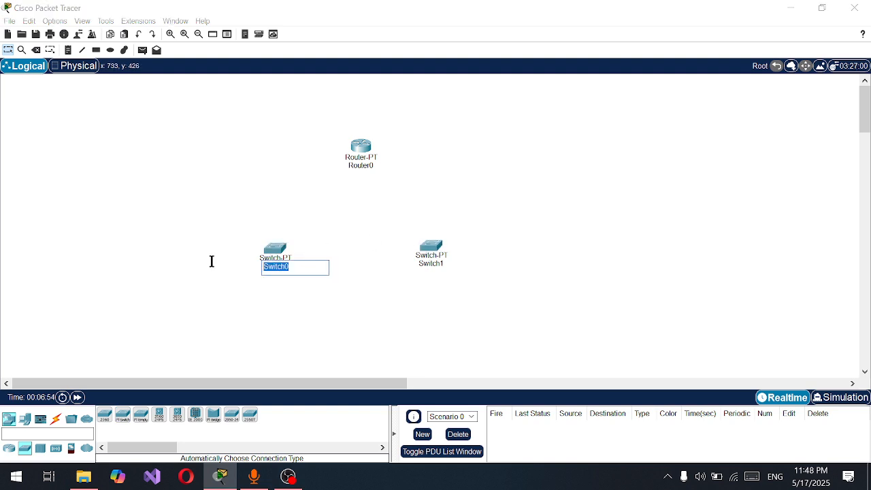
pyautogui.press('BackSpace')
pyautogui.write('Electroncis lab')
pyautogui.press('Return')
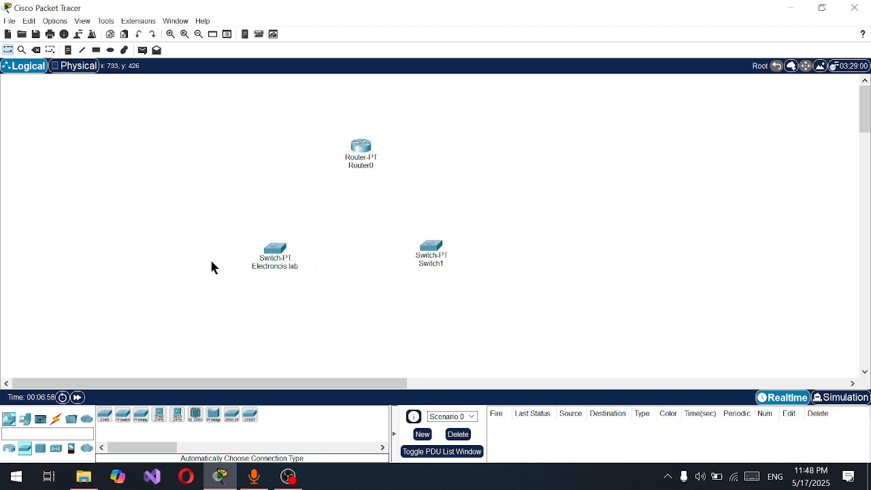
# Rename Switch1 as "computing lab"
pyautogui.click(440, 264)
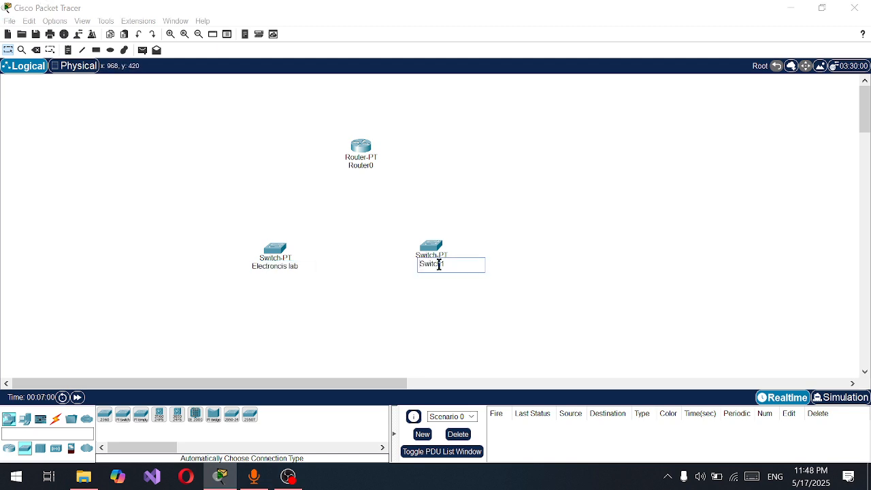
pyautogui.moveTo(440, 264); pyautogui.dragTo(419, 261)
pyautogui.press('BackSpace')
pyautogui.write('computing lab')
pyautogui.press('Return')
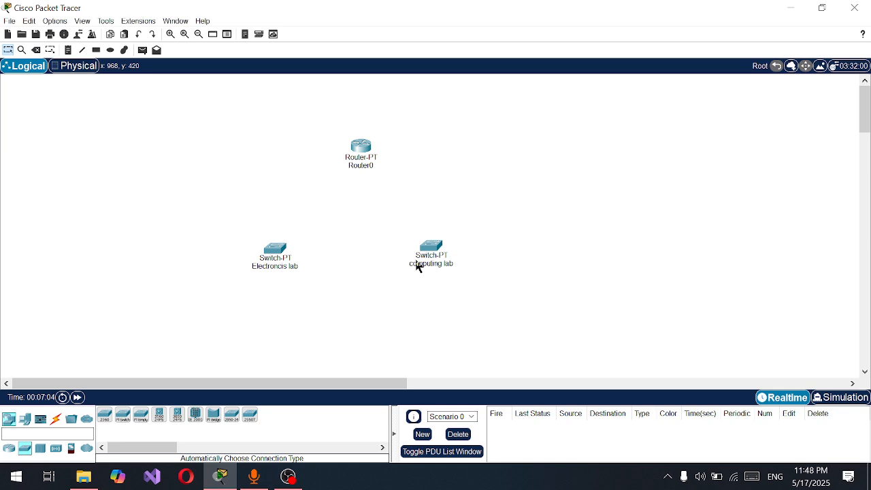
# Place three PC-PT computers in a row beneath the Electroncis lab switch
pyautogui.click(25, 422)
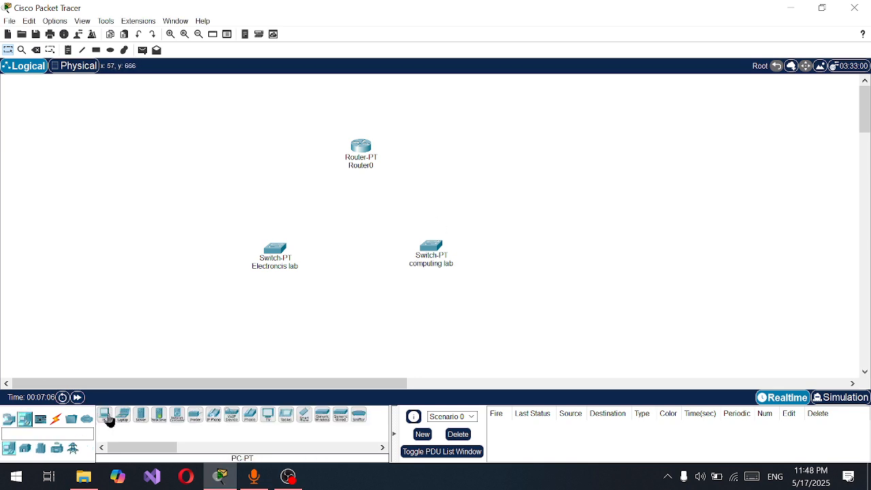
pyautogui.click(105, 417)
pyautogui.click(214, 318)
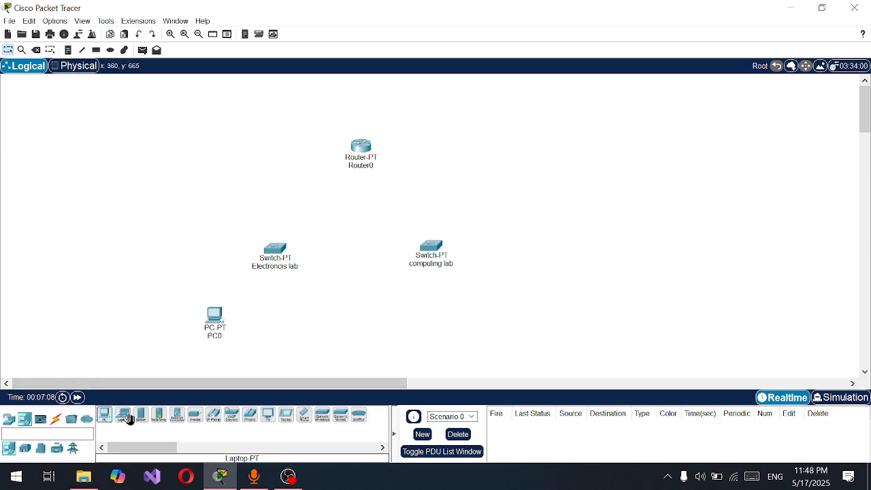
pyautogui.click(105, 416)
pyautogui.click(283, 332)
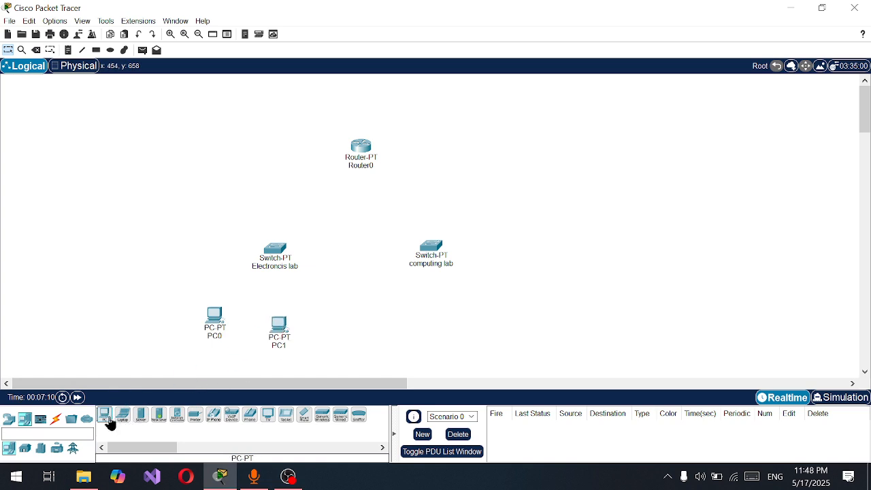
pyautogui.click(107, 417)
pyautogui.click(342, 326)
# Duplicate the three PCs and position the copies beneath the computing lab switch
pyautogui.moveTo(188, 294); pyautogui.dragTo(368, 355)
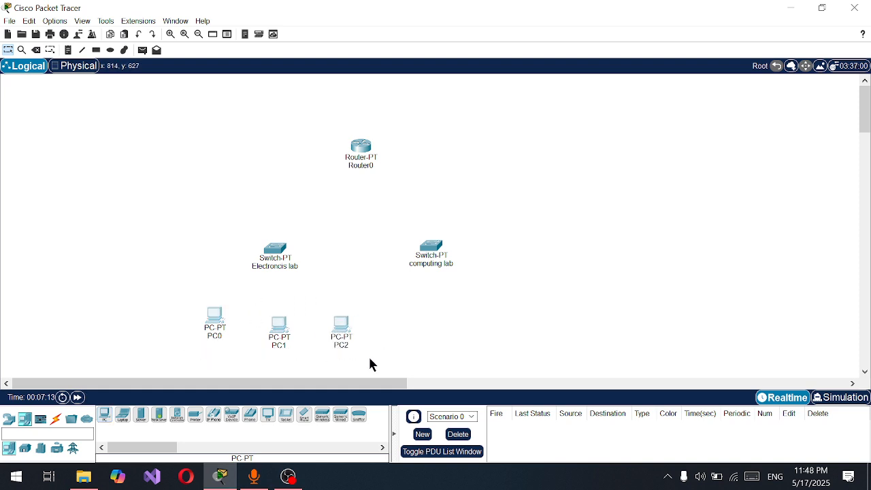
pyautogui.hotkey('ctrl', 'c')
pyautogui.hotkey('ctrl', 'v')
pyautogui.moveTo(274, 310); pyautogui.dragTo(474, 316)
# Connect PC0, PC1 and PC2 to the Electroncis lab switch using the automatically chosen connection type
pyautogui.click(56, 418)
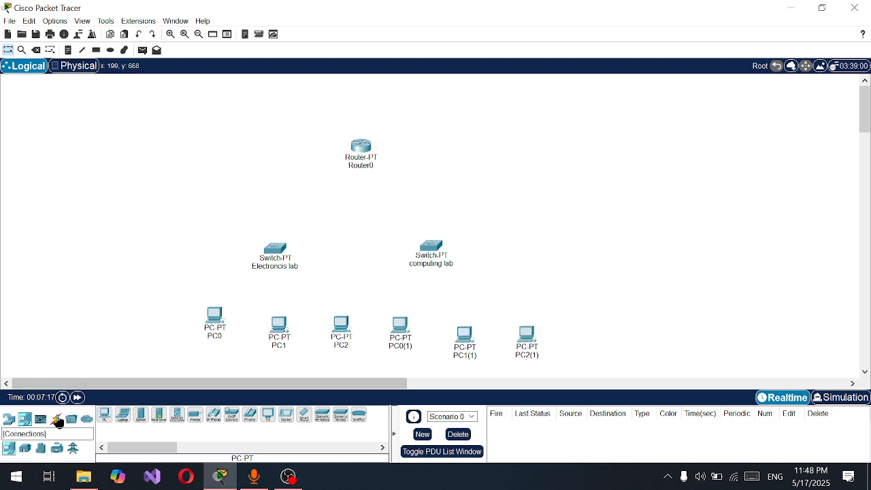
pyautogui.click(104, 414)
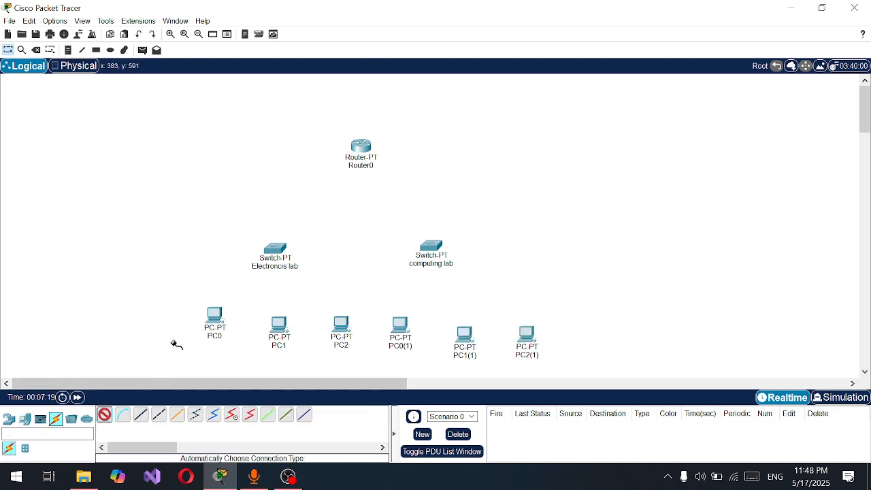
pyautogui.click(226, 300)
pyautogui.click(279, 254)
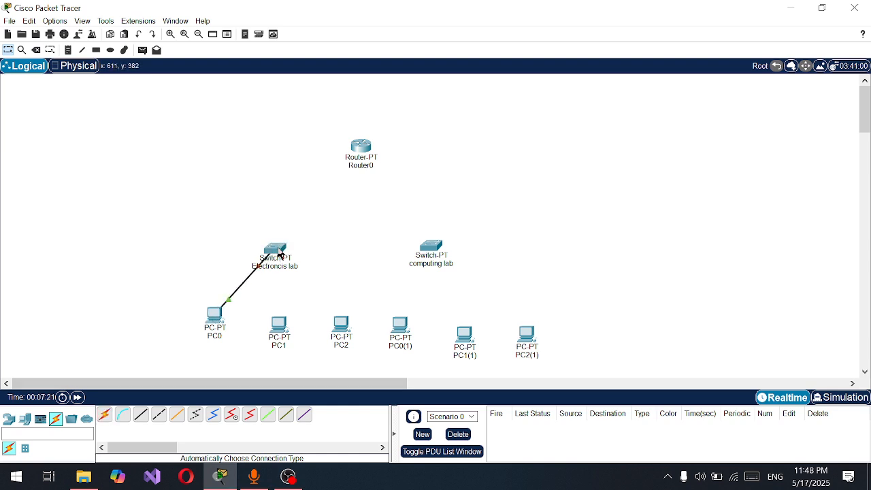
pyautogui.click(104, 415)
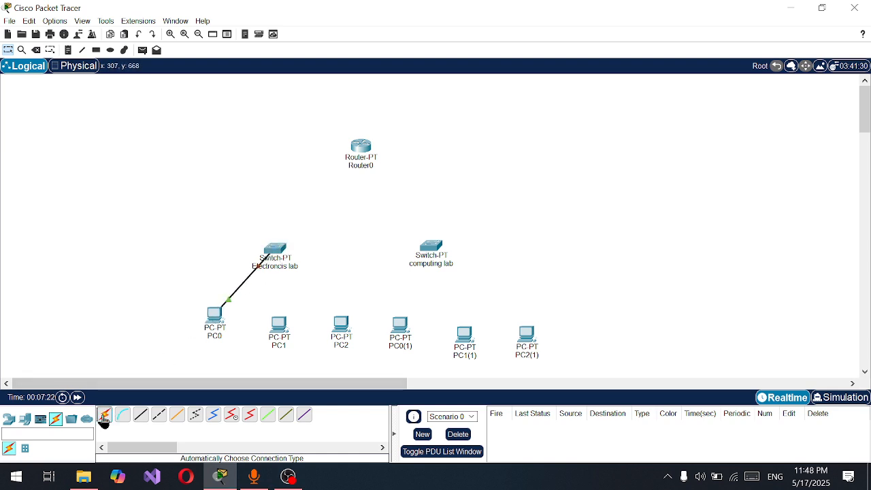
pyautogui.click(285, 328)
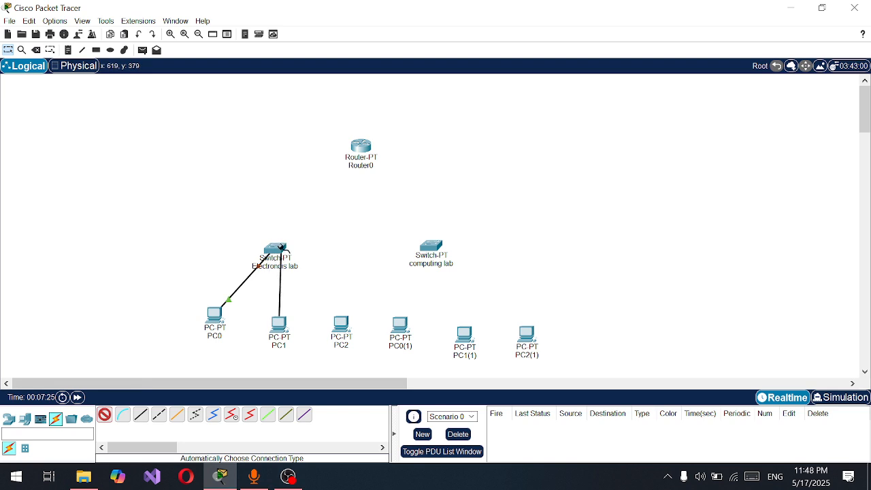
pyautogui.click(284, 252)
pyautogui.click(104, 415)
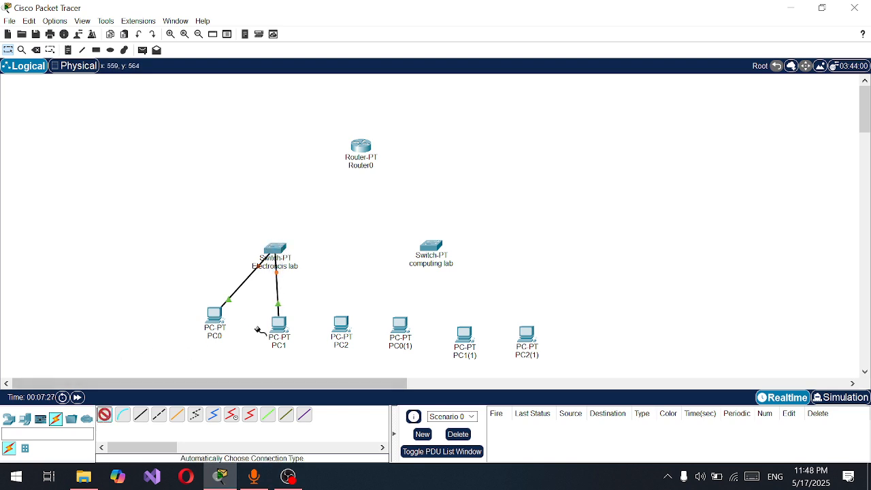
pyautogui.click(341, 323)
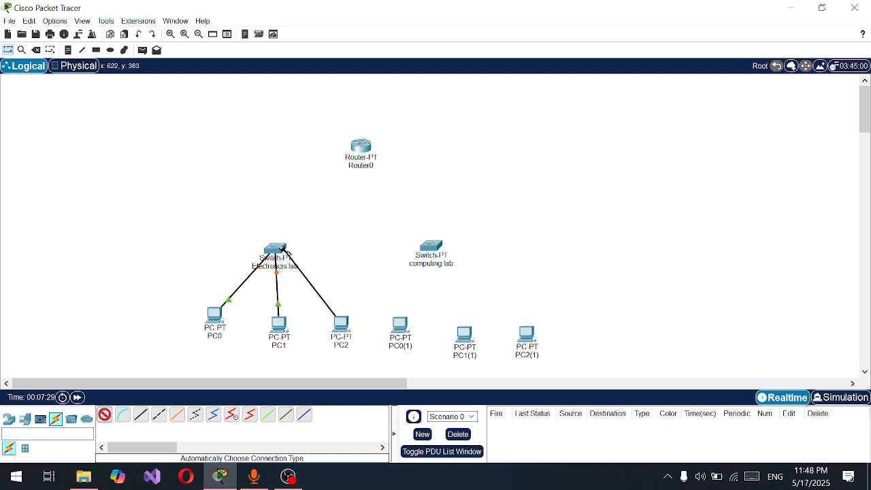
pyautogui.click(275, 251)
# Connect PC0(1), PC1(1) and PC2(1) to the computing lab switch using the automatically chosen connection type
pyautogui.click(104, 414)
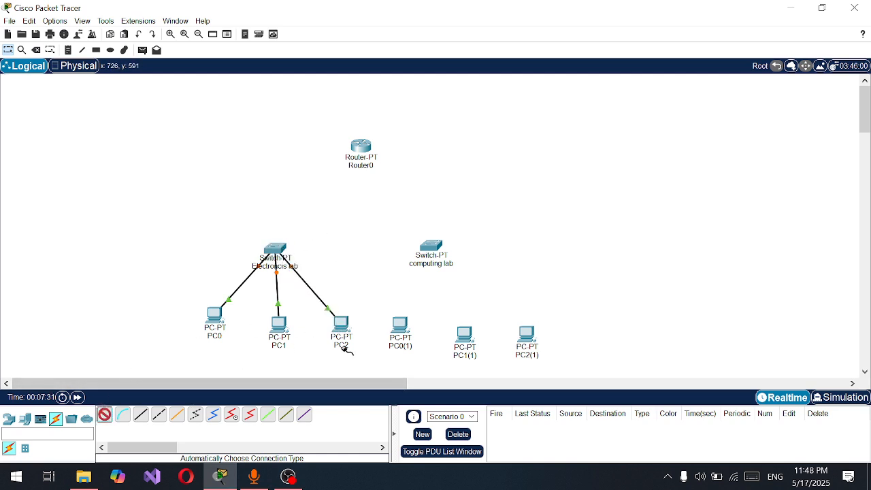
pyautogui.click(397, 328)
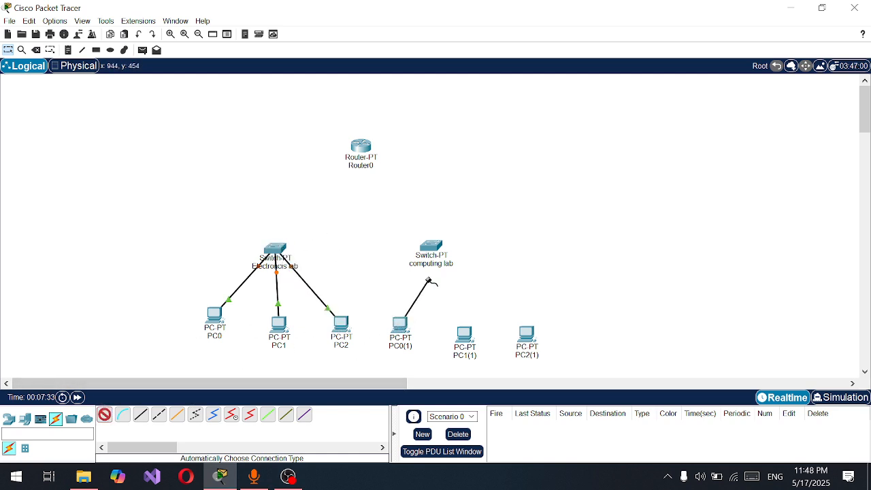
pyautogui.click(430, 250)
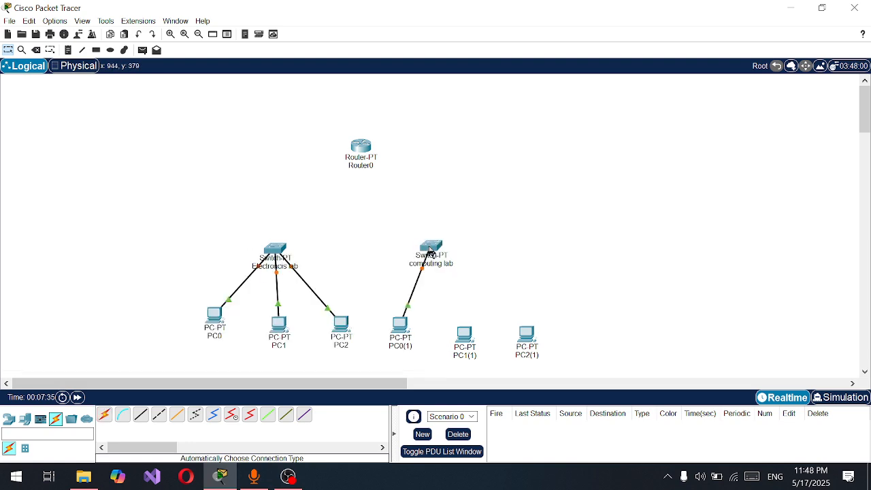
pyautogui.click(103, 417)
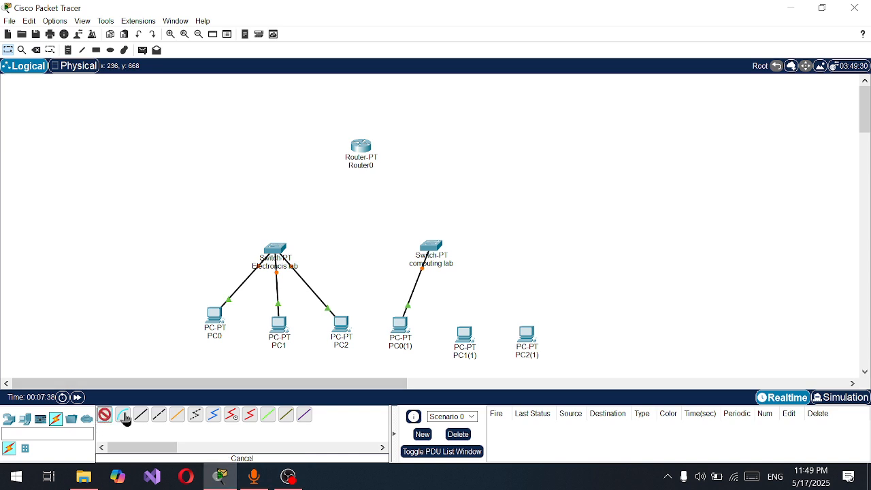
pyautogui.click(466, 329)
pyautogui.click(436, 250)
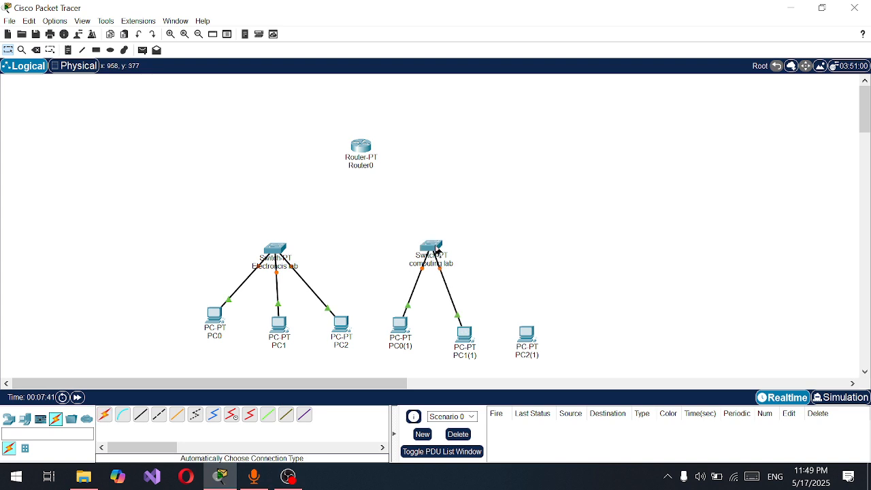
pyautogui.click(105, 416)
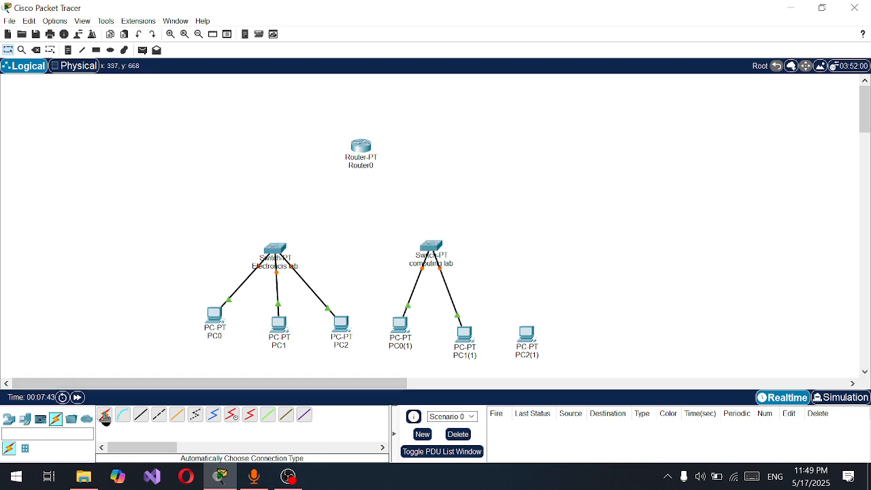
pyautogui.click(527, 334)
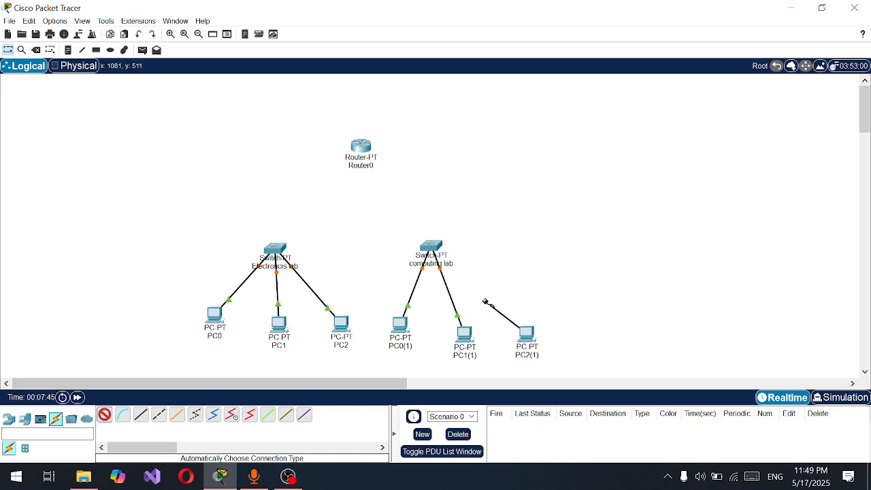
pyautogui.click(442, 246)
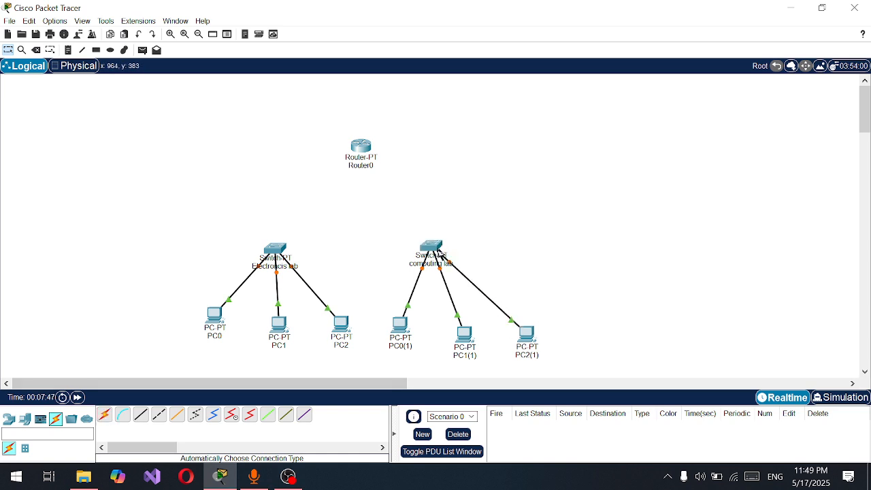
# Connect the Electroncis lab switch and the computing lab switch to Router0 using the automatically chosen connection type
pyautogui.click(104, 415)
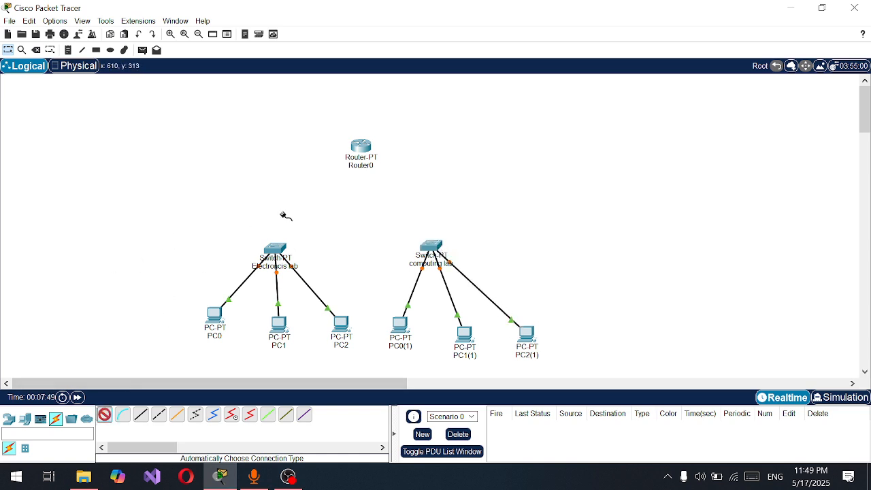
pyautogui.click(269, 249)
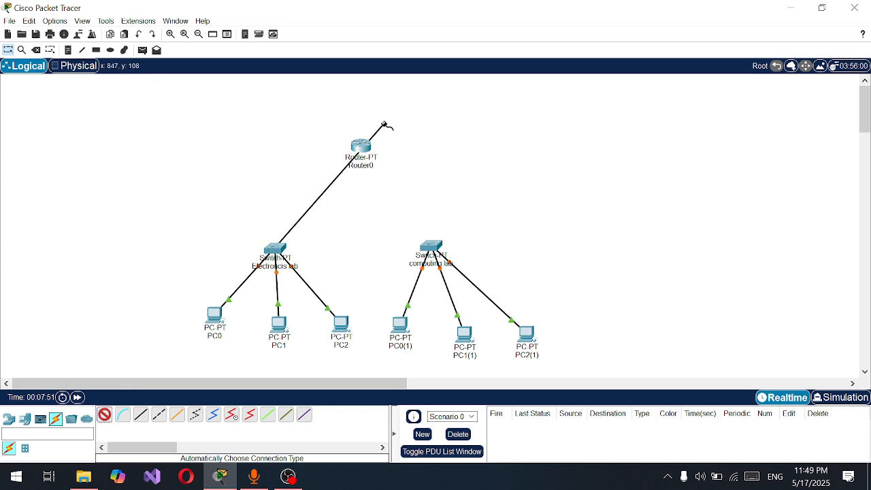
pyautogui.click(361, 147)
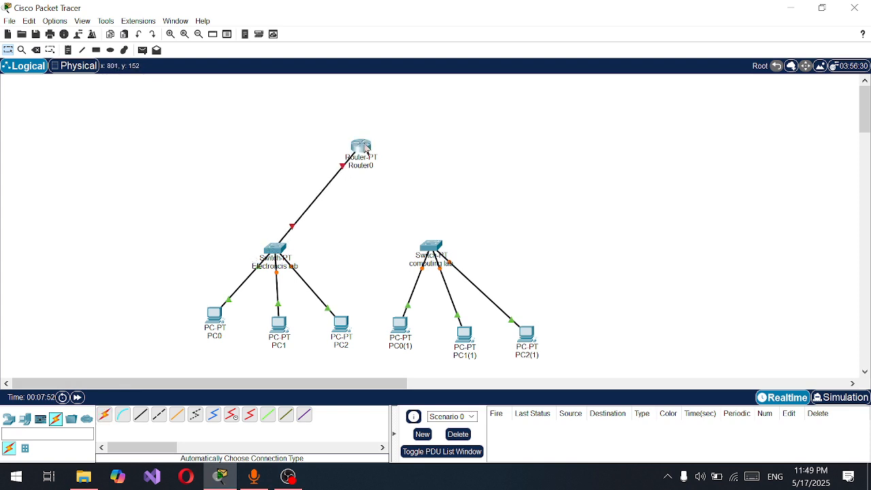
pyautogui.click(105, 415)
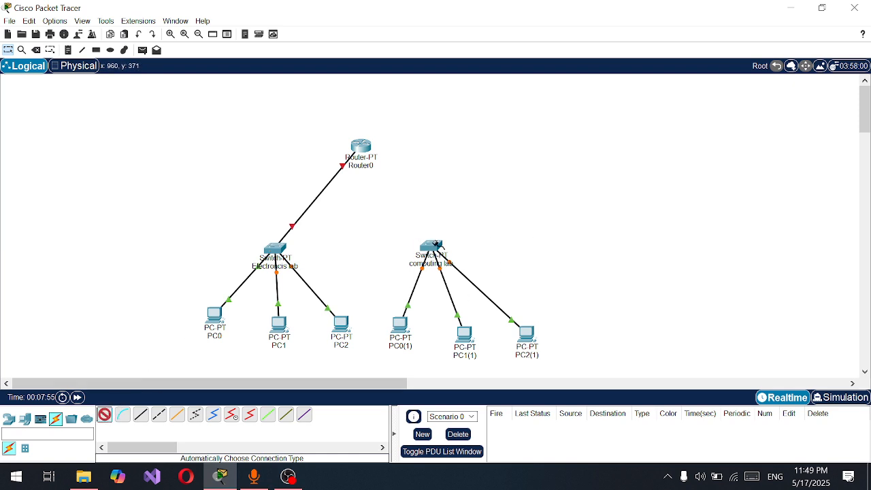
pyautogui.click(435, 244)
pyautogui.click(364, 149)
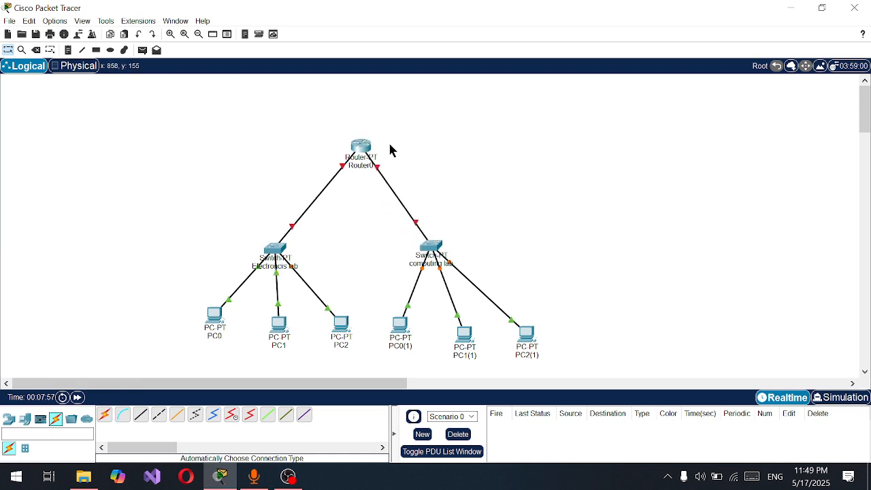
pyautogui.click(368, 153)
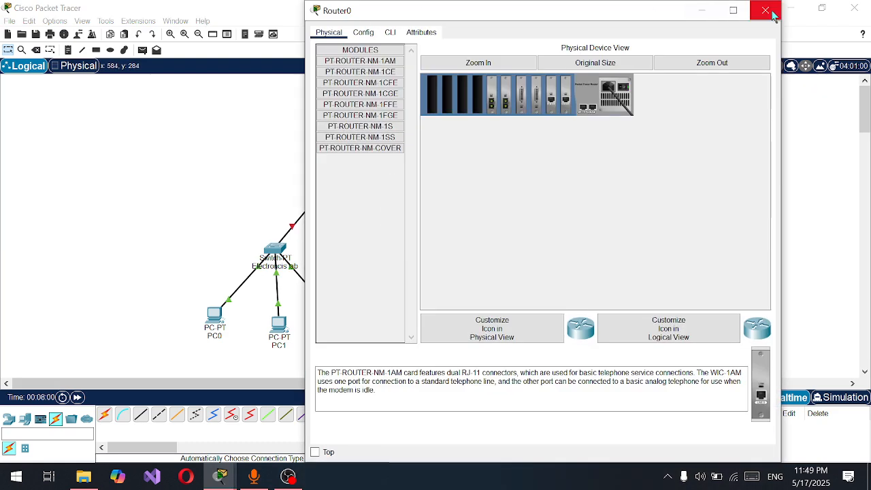
pyautogui.click(766, 11)
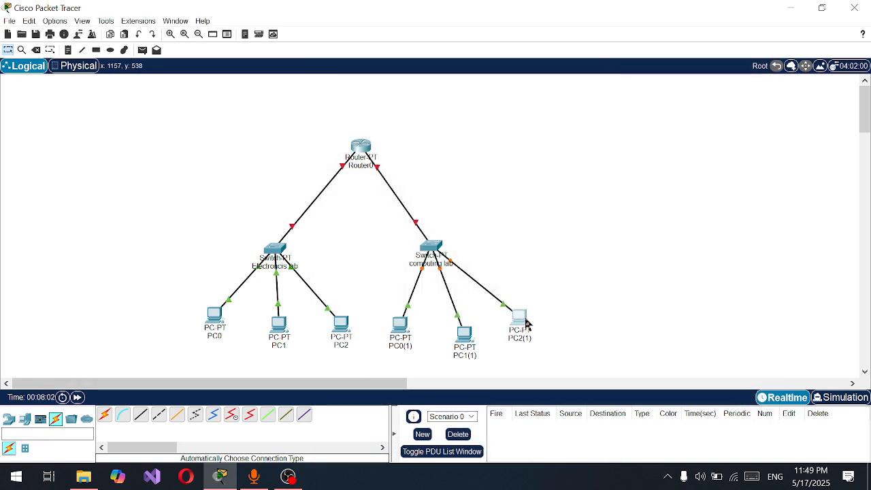
# Draw a rectangle with a light blue fill around the Electroncis lab switch and its three PCs
pyautogui.click(501, 384)
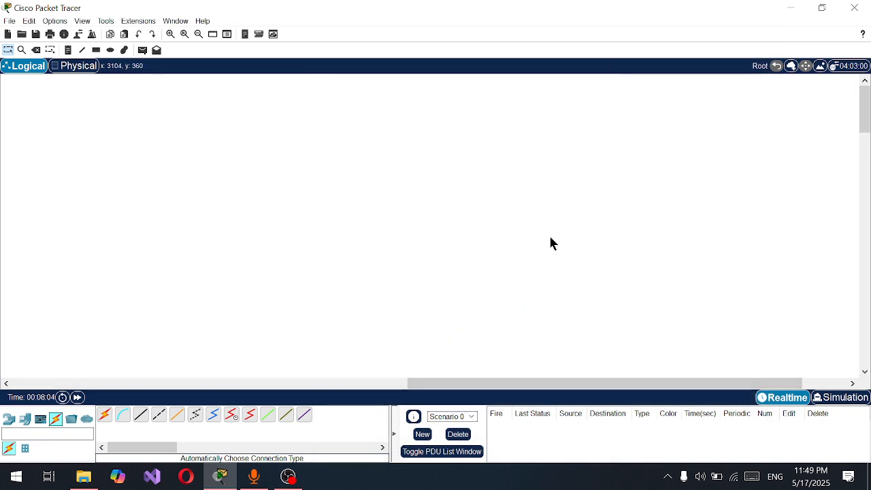
pyautogui.moveTo(481, 384); pyautogui.dragTo(141, 395)
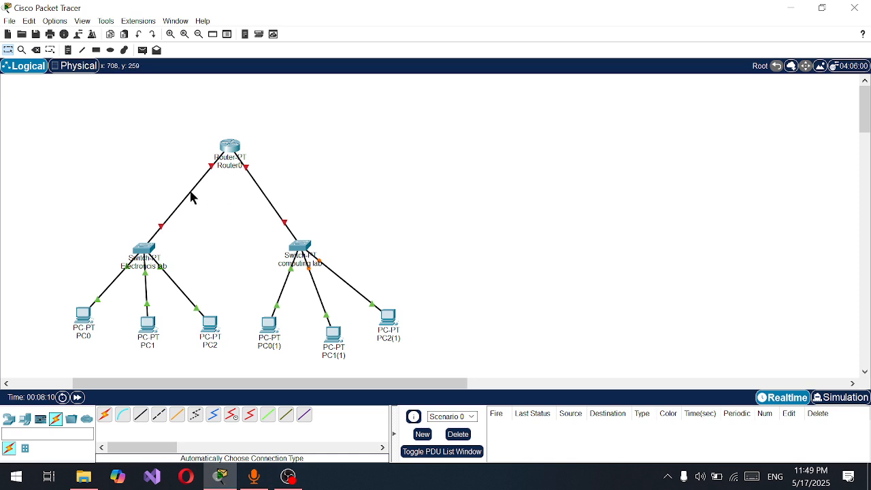
pyautogui.click(99, 51)
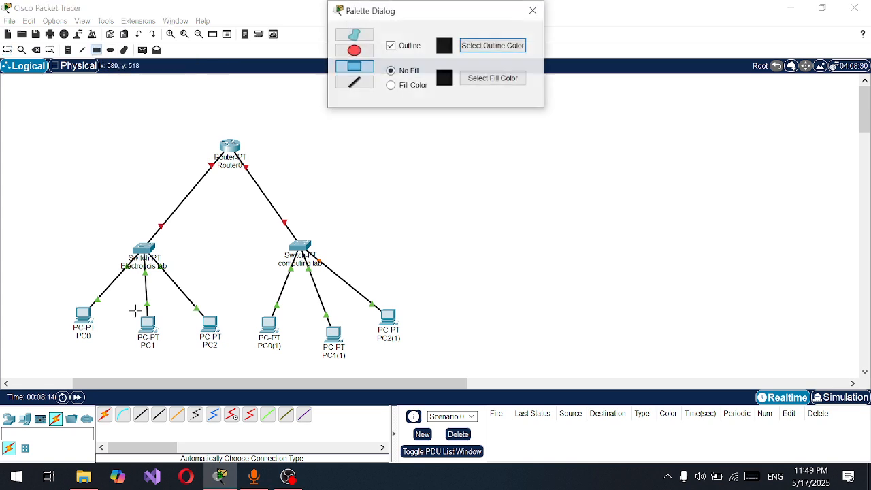
pyautogui.click(413, 87)
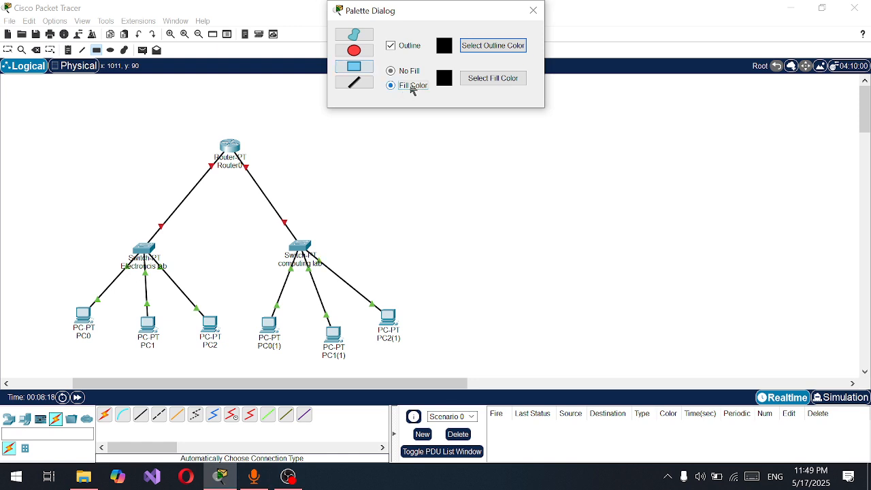
pyautogui.click(470, 81)
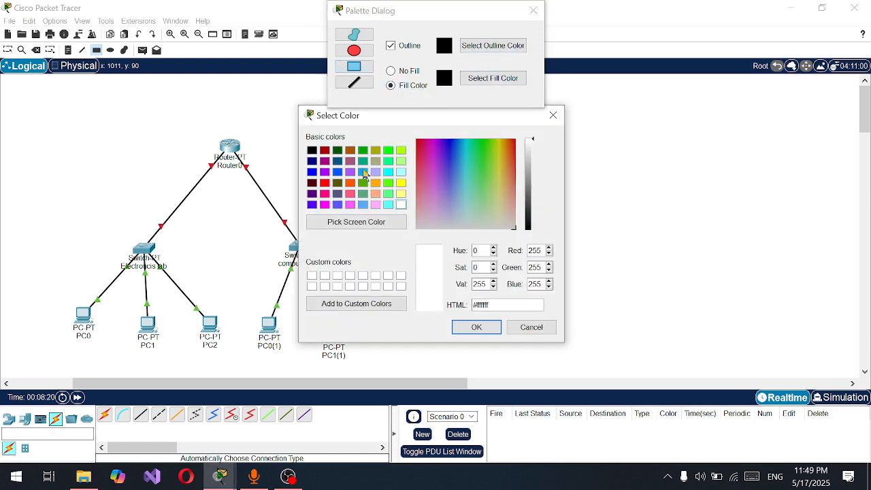
pyautogui.click(362, 171)
pyautogui.click(476, 327)
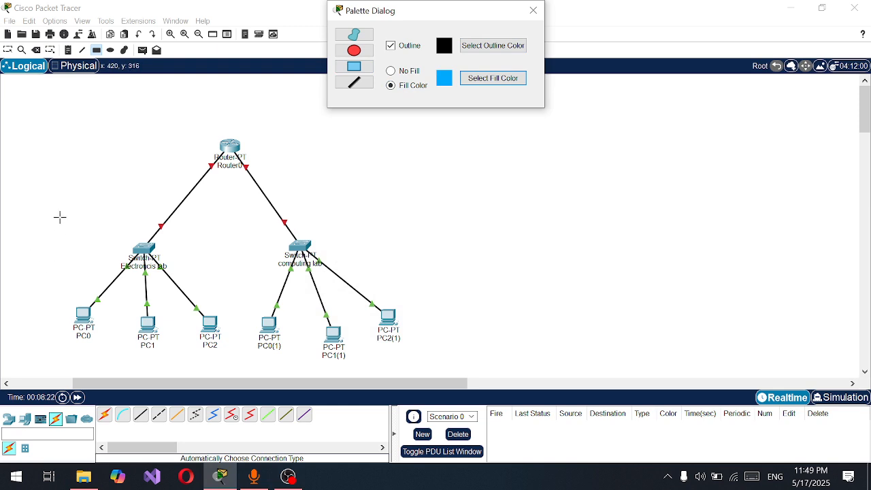
pyautogui.moveTo(34, 198); pyautogui.dragTo(229, 369)
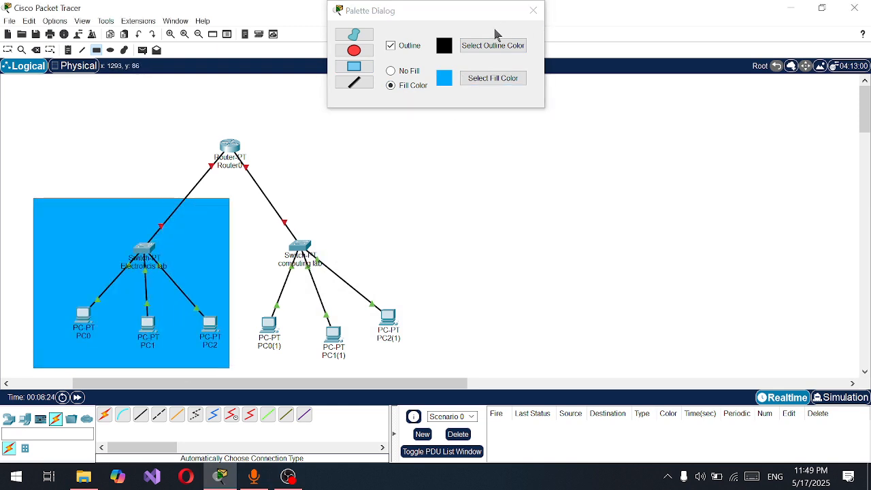
# Draw a rectangle with a magenta fill around the computing lab switch and its three PCs, then leave the drawing tool
pyautogui.click(470, 79)
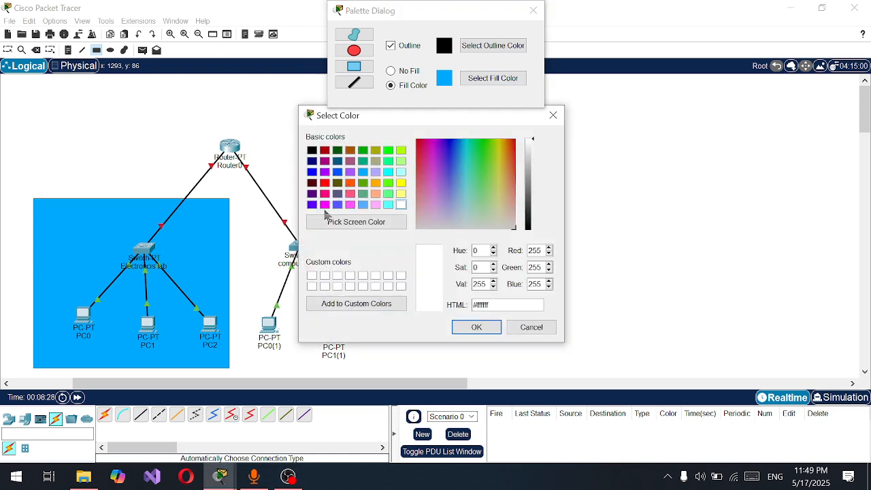
pyautogui.click(325, 204)
pyautogui.click(477, 327)
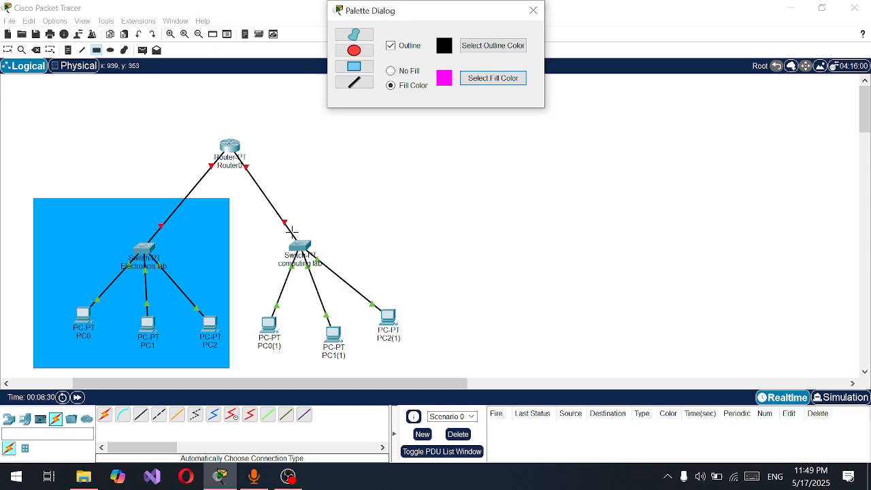
pyautogui.moveTo(249, 200)
pyautogui.mouseDown()
pyautogui.moveTo(468, 376)
pyautogui.moveTo(450, 376)
pyautogui.mouseUp()
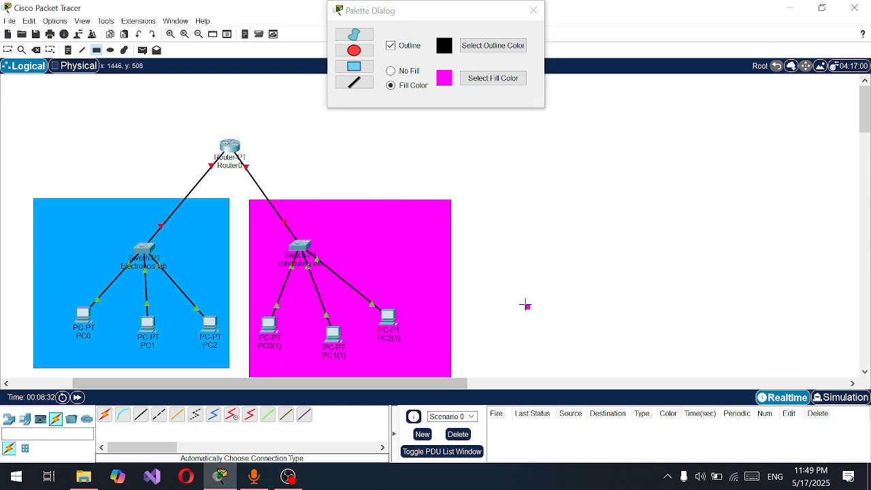
pyautogui.press('Escape')
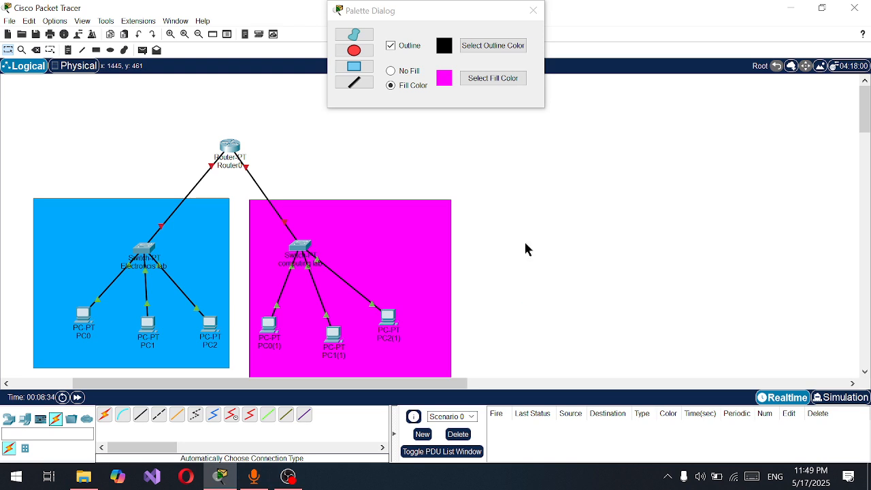
pyautogui.click(533, 10)
# Label the magenta rectangle 192.168.2.0 and place the label above it
pyautogui.click(385, 225)
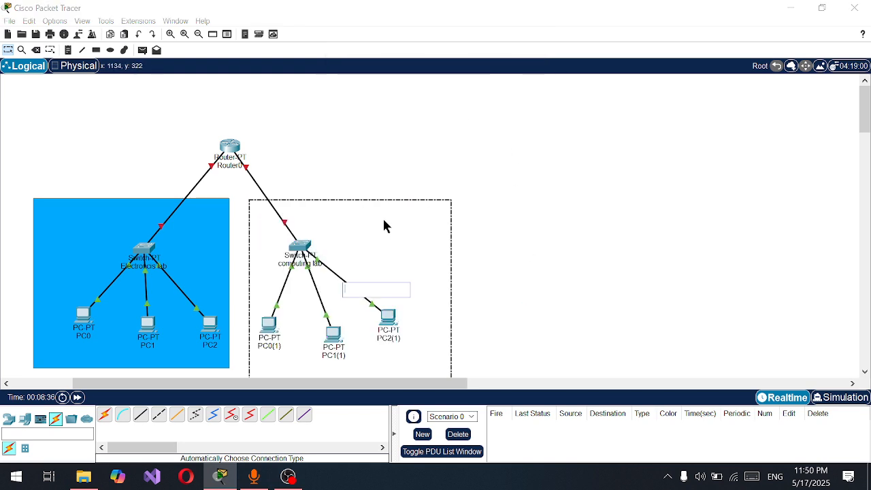
pyautogui.write('192.168')
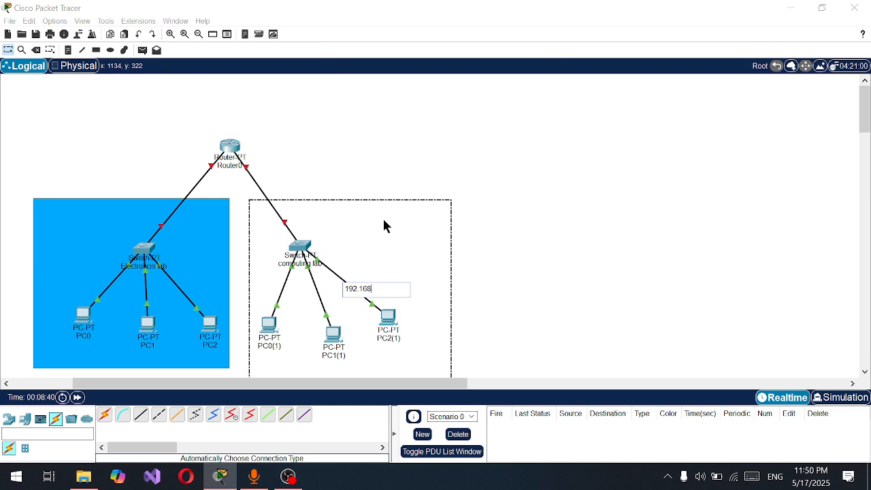
pyautogui.write('.2.0')
pyautogui.click(603, 252)
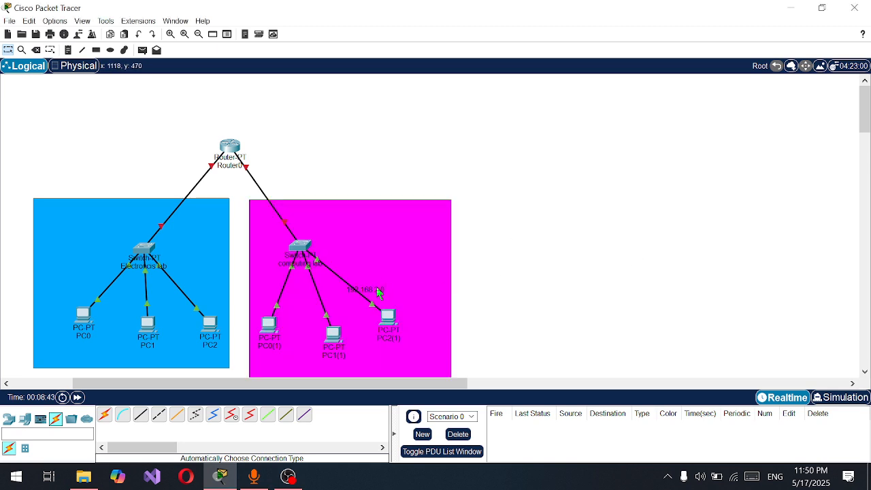
pyautogui.moveTo(379, 292); pyautogui.dragTo(429, 167)
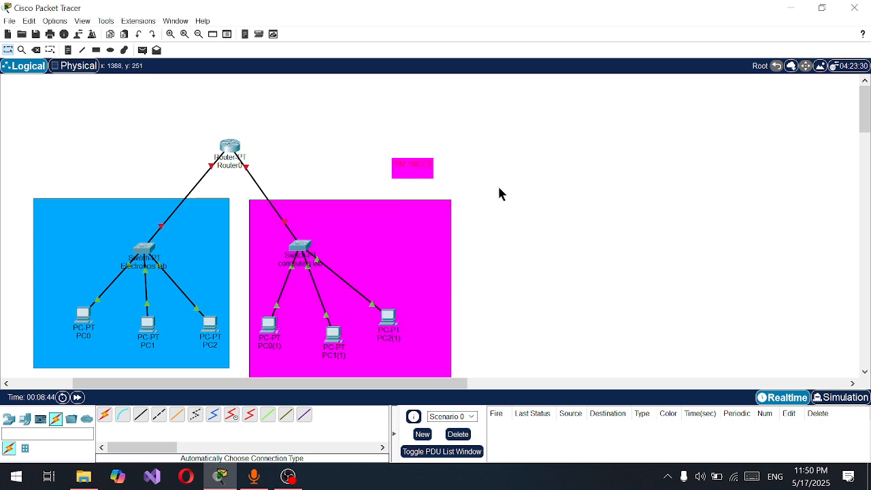
# Label the blue rectangle 192.168.1.0 and position both network labels above their rectangles
pyautogui.doubleClick(88, 255)
pyautogui.write('192.16')
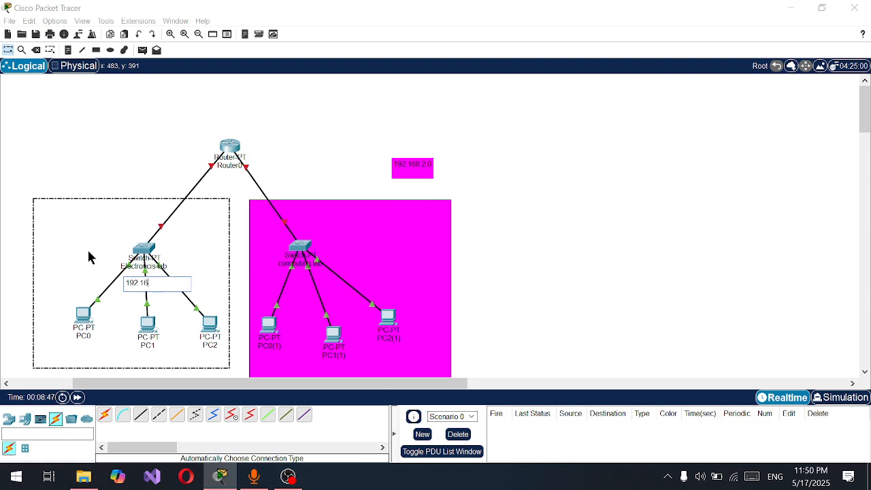
pyautogui.write('8.1.0')
pyautogui.press('Return')
pyautogui.doubleClick(202, 260)
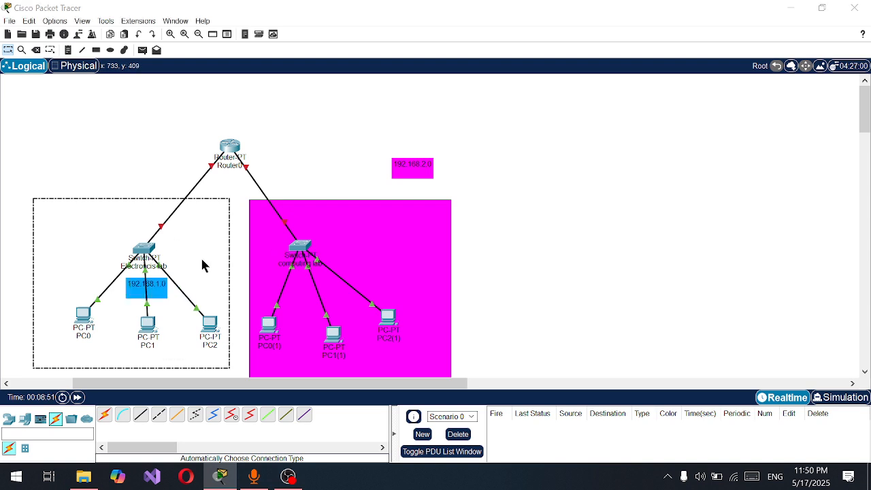
pyautogui.click(225, 267)
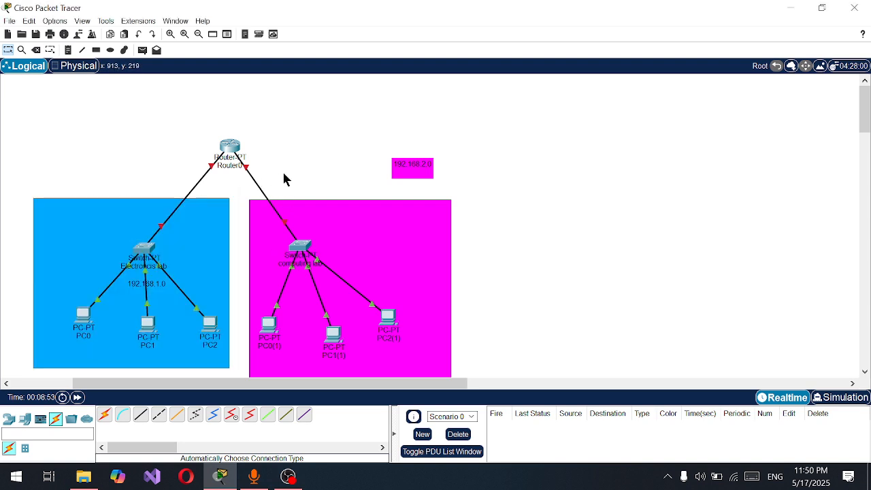
pyautogui.moveTo(162, 288); pyautogui.dragTo(102, 169)
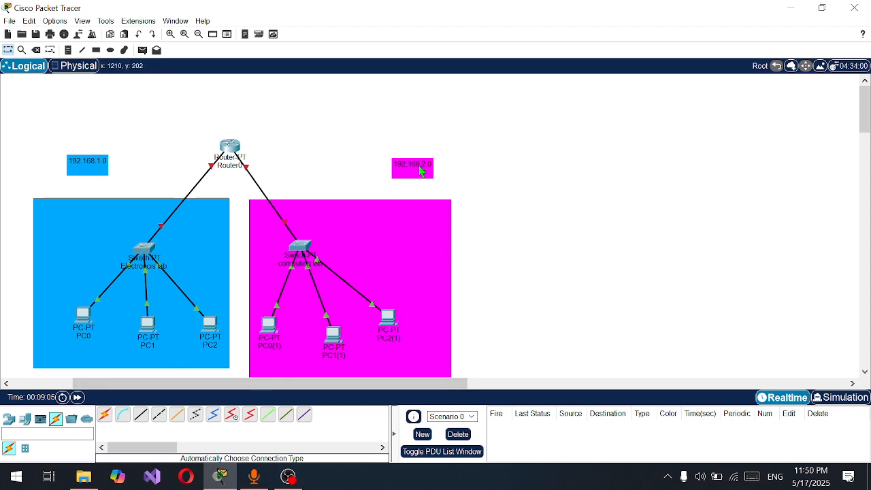
pyautogui.moveTo(400, 170)
pyautogui.mouseDown()
pyautogui.moveTo(441, 160)
pyautogui.moveTo(392, 162)
pyautogui.mouseUp()
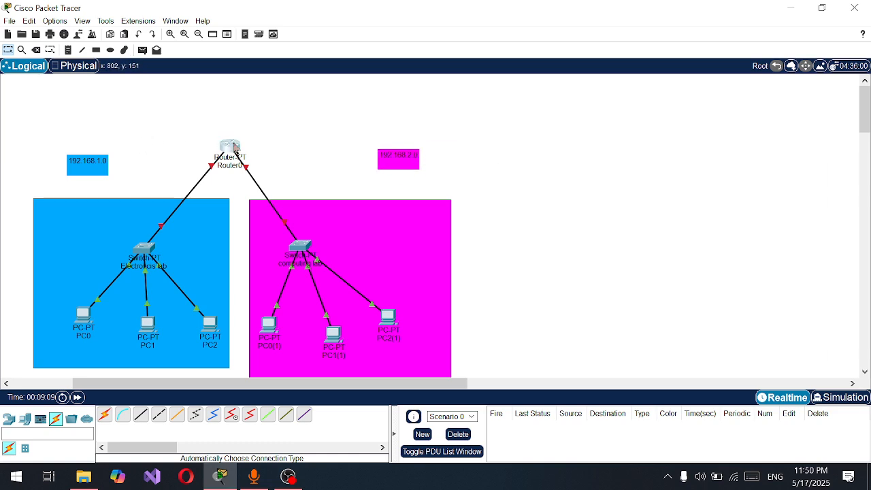
# Open Router0's command-line interface and check which router port links to the Electroncis lab switch
pyautogui.click(230, 147)
pyautogui.click(390, 32)
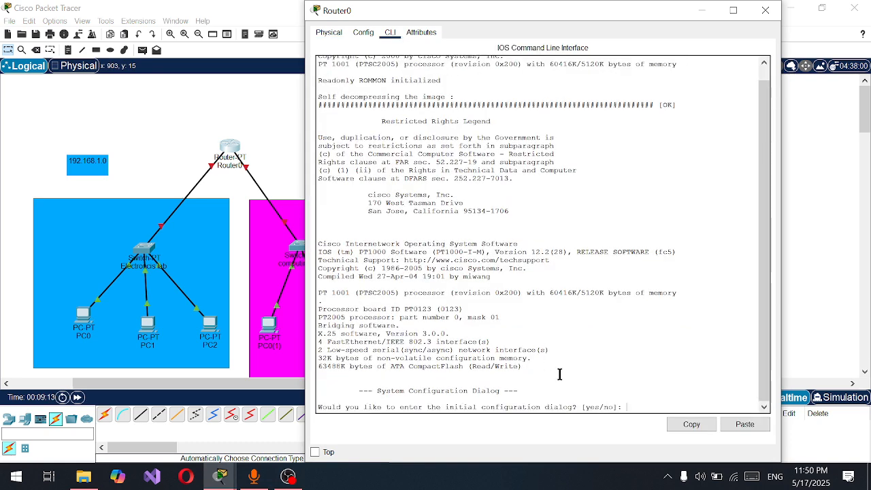
pyautogui.press('Return')
pyautogui.press('Return')
pyautogui.press('Return')
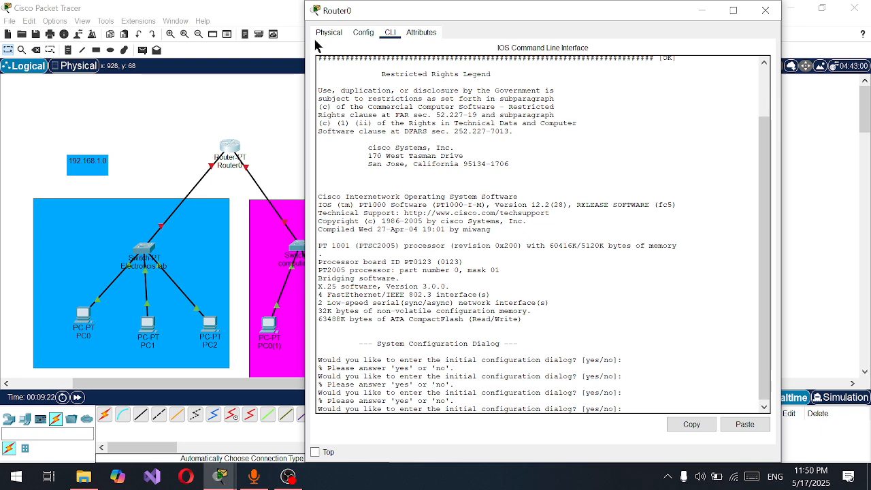
pyautogui.click(215, 129)
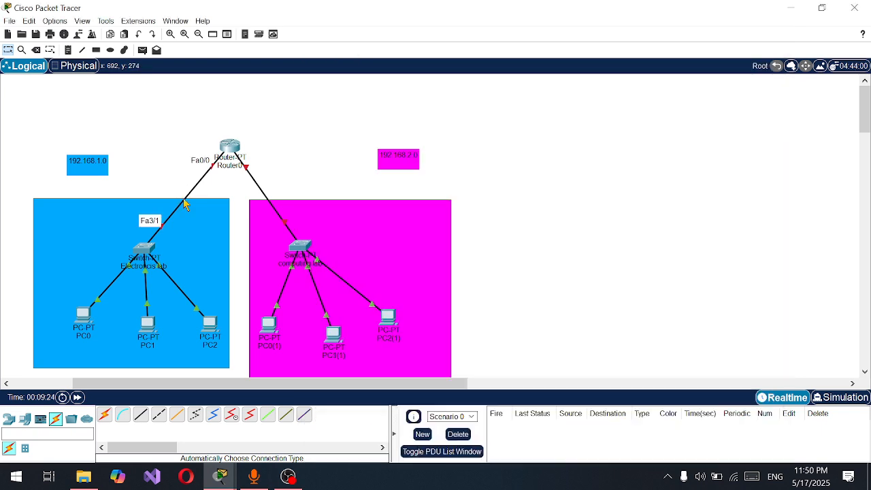
pyautogui.click(231, 146)
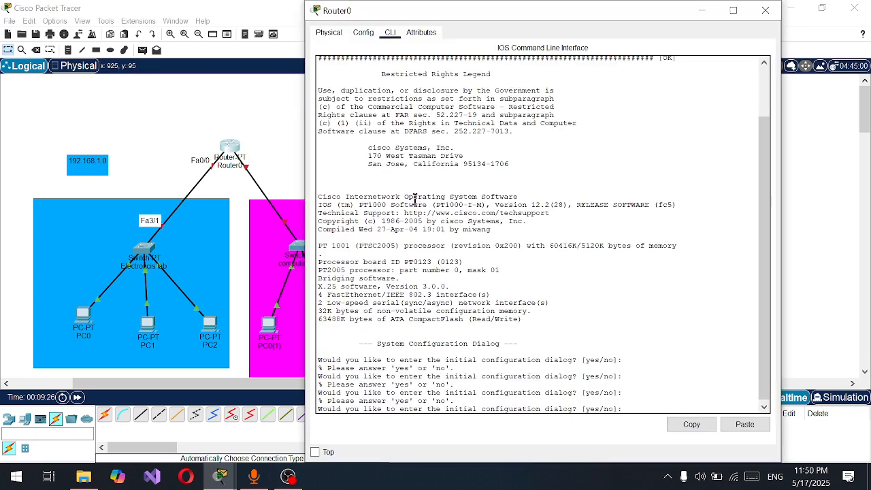
# Answer no to the initial configuration dialog and enter global configuration mode with en and config t
pyautogui.write('n')
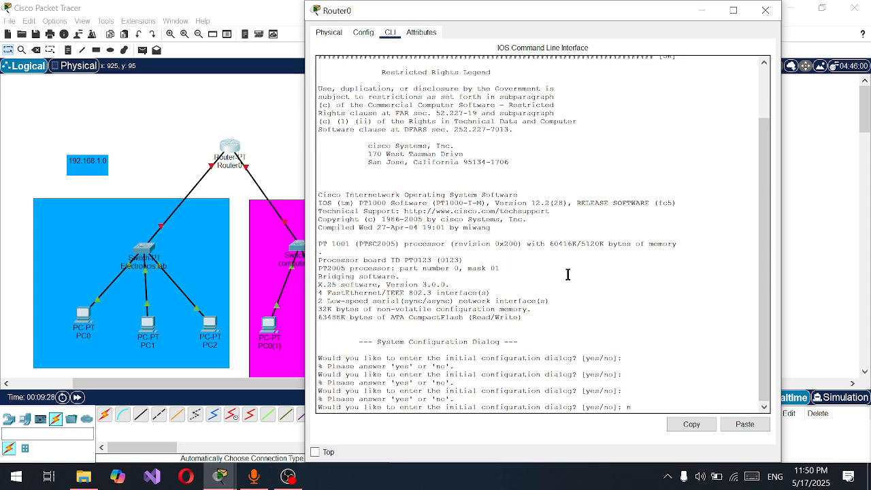
pyautogui.write('o')
pyautogui.press('Return')
pyautogui.press('Return')
pyautogui.press('Return')
pyautogui.write('n')
pyautogui.press('Return')
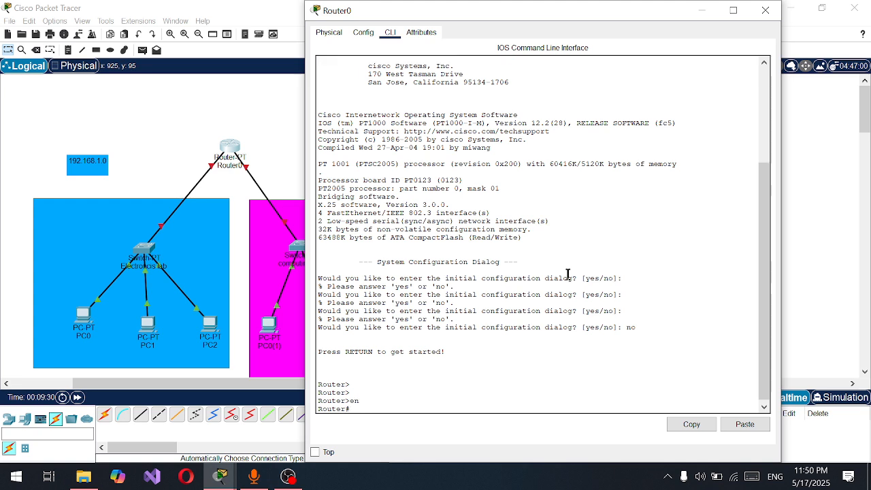
pyautogui.write('config t')
# Enter interface fa 0/0 on the router and assign it IP address 192.168.1.1 with subnet mask 255.255.255.0
pyautogui.press('Return')
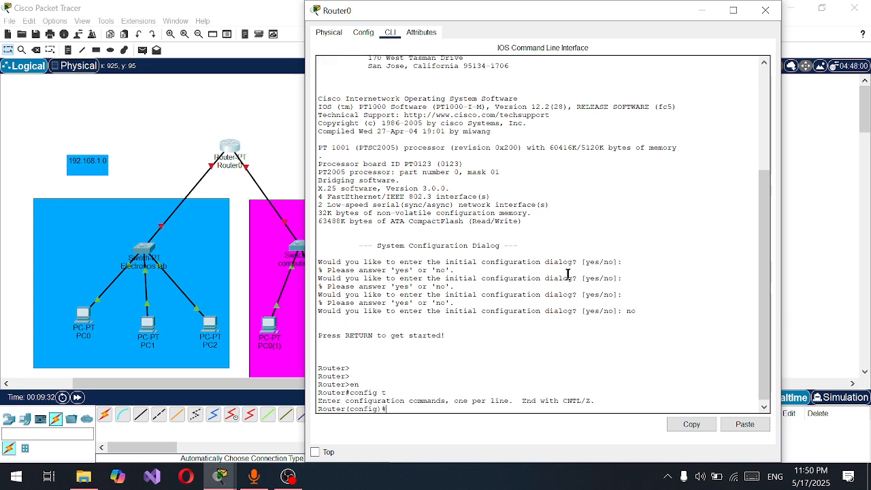
pyautogui.write('int fa 0/0')
pyautogui.press('Return')
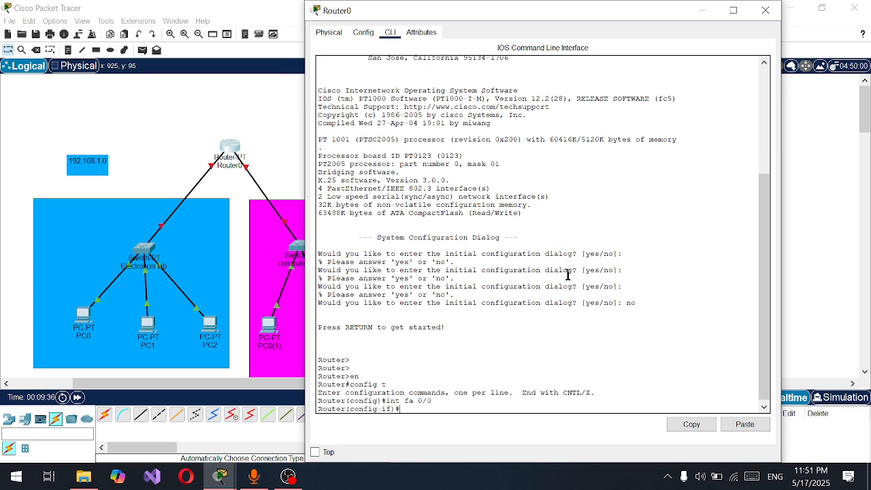
pyautogui.write('ip add 192.168.1.1')
pyautogui.moveTo(494, 408); pyautogui.dragTo(459, 407)
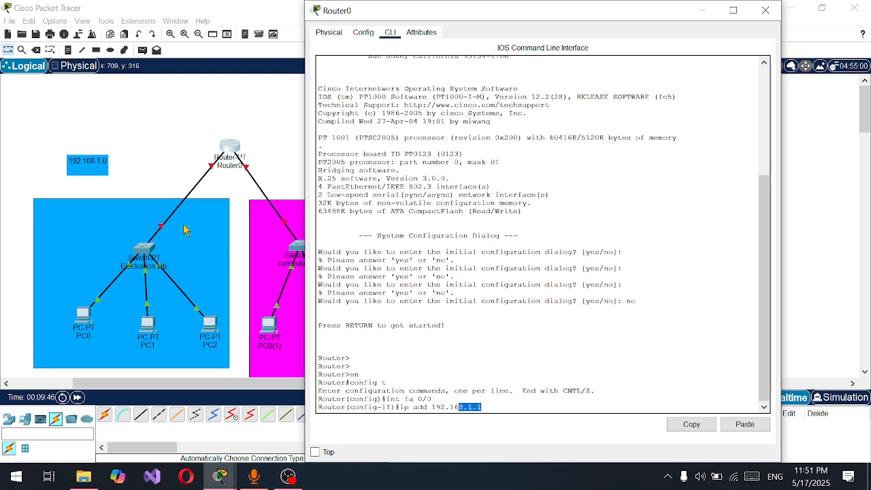
pyautogui.click(529, 407)
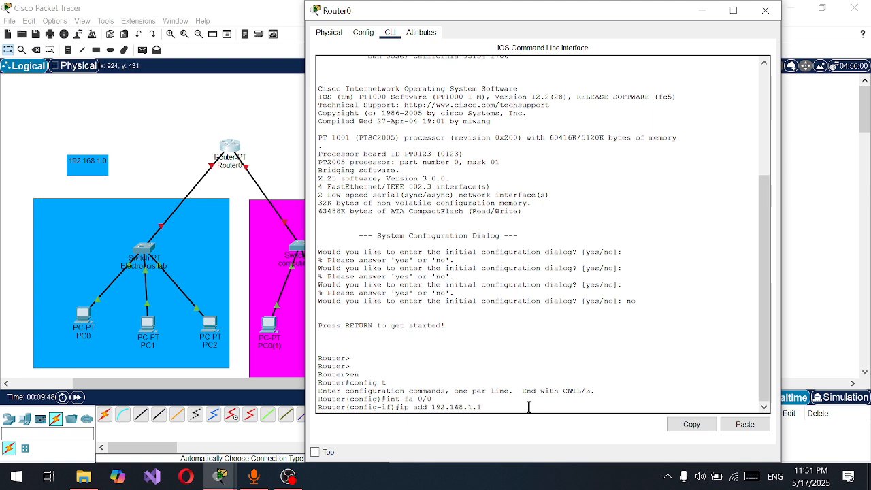
pyautogui.write('255.255.255.0')
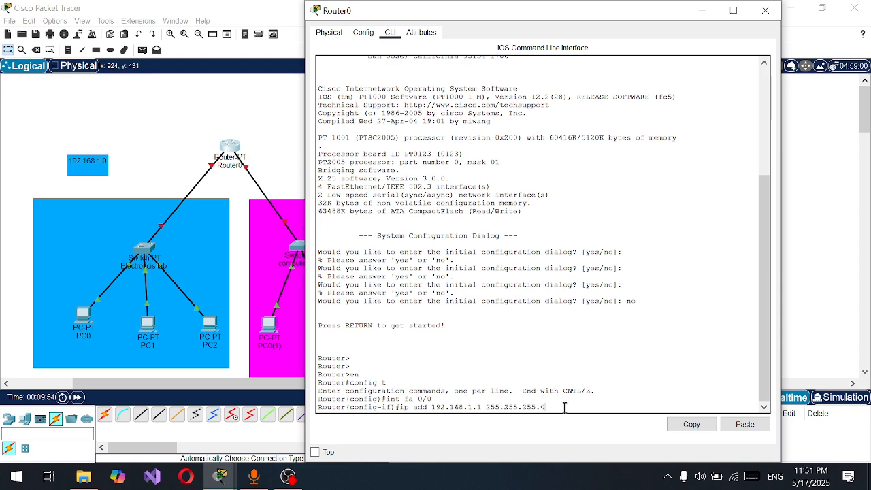
pyautogui.press('Return')
# Bring up the fa 0/0 interface with the no shut command
pyautogui.write('no shu')
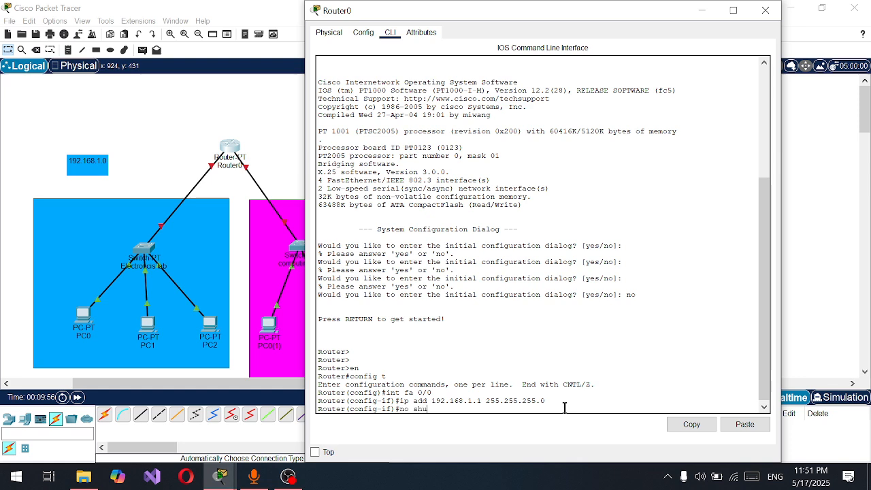
pyautogui.write('t')
pyautogui.press('Return')
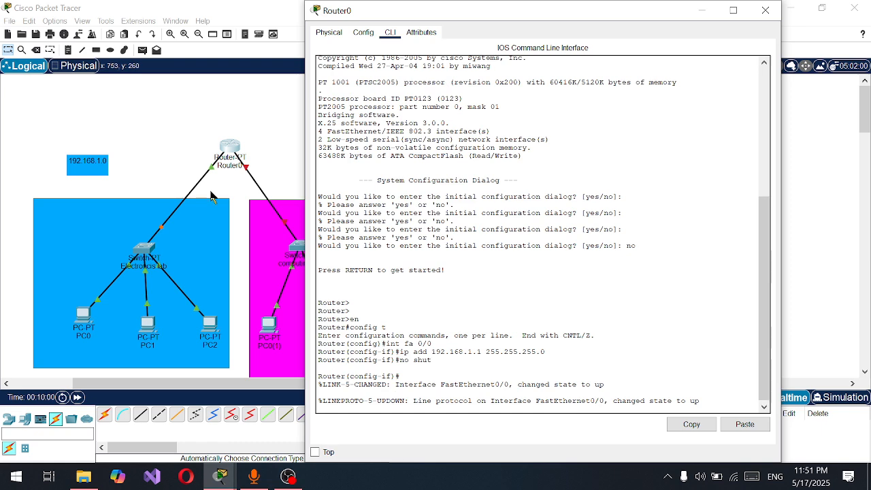
# Check which router port links to the computing lab switch and show the configuration of FastEthernet1/0
pyautogui.click(363, 32)
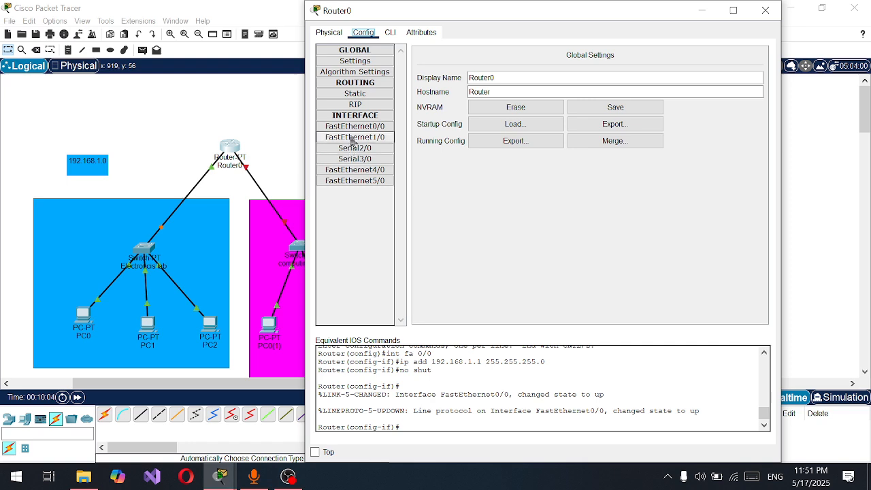
pyautogui.click(303, 132)
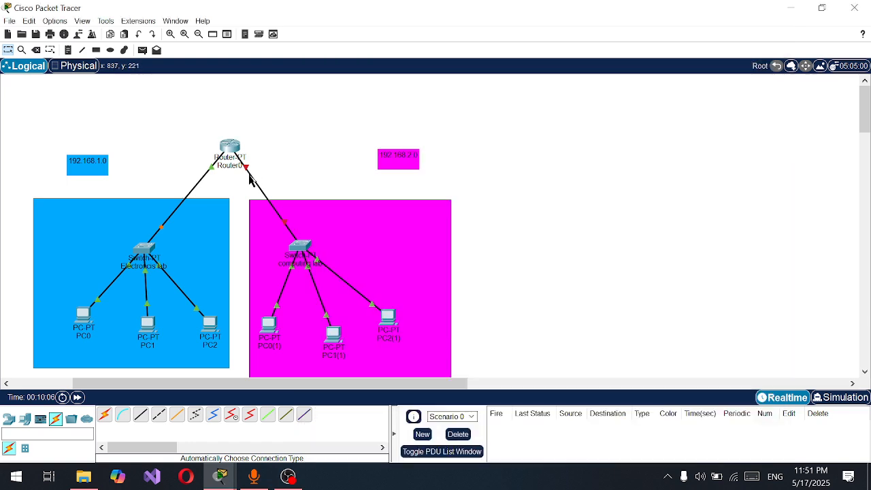
pyautogui.click(230, 147)
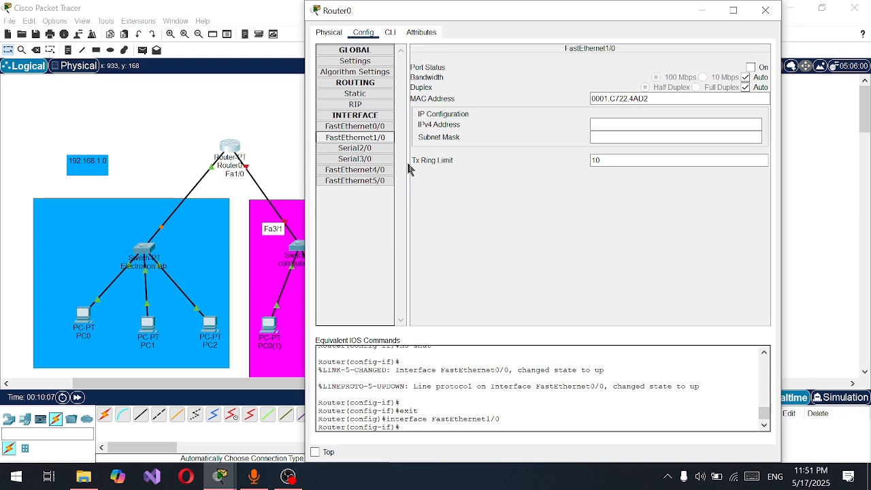
# Set FastEthernet1/0 to IPv4 address 192.168.2.1 with subnet mask 255.255.255.0 and turn its port status on
pyautogui.click(658, 125)
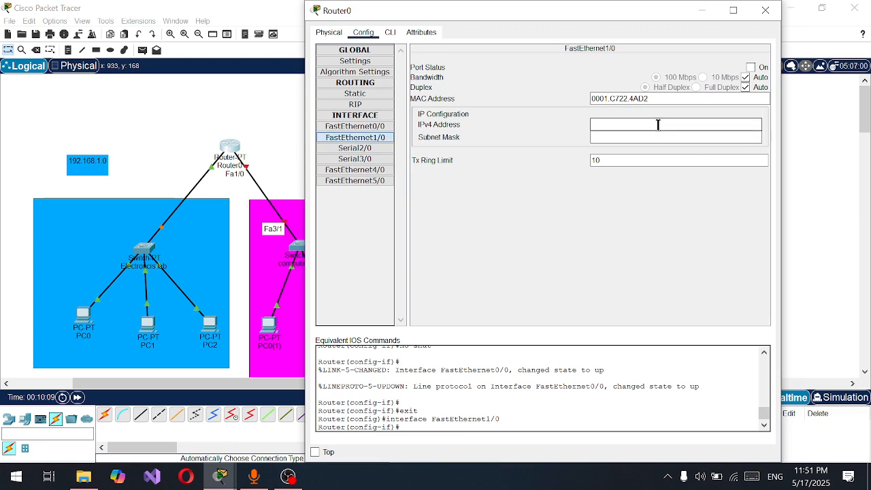
pyautogui.write('192.168')
pyautogui.press('BackSpace')
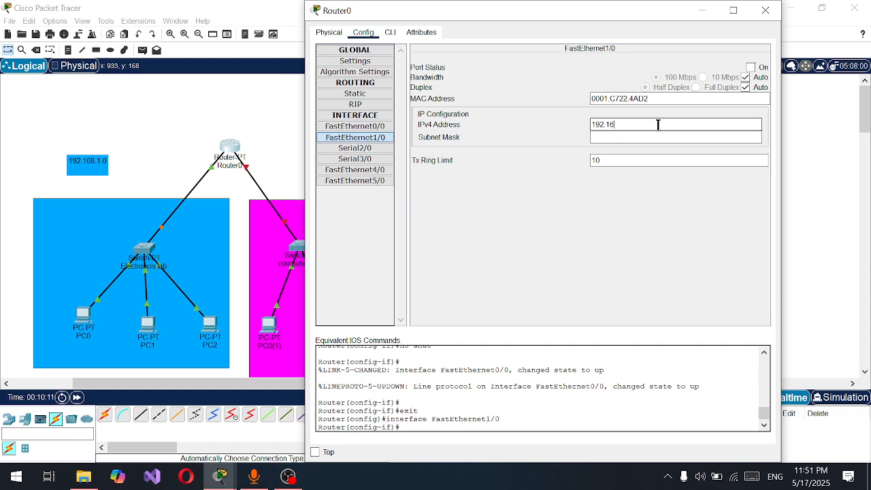
pyautogui.write('8.')
pyautogui.moveTo(470, 10); pyautogui.dragTo(608, 34)
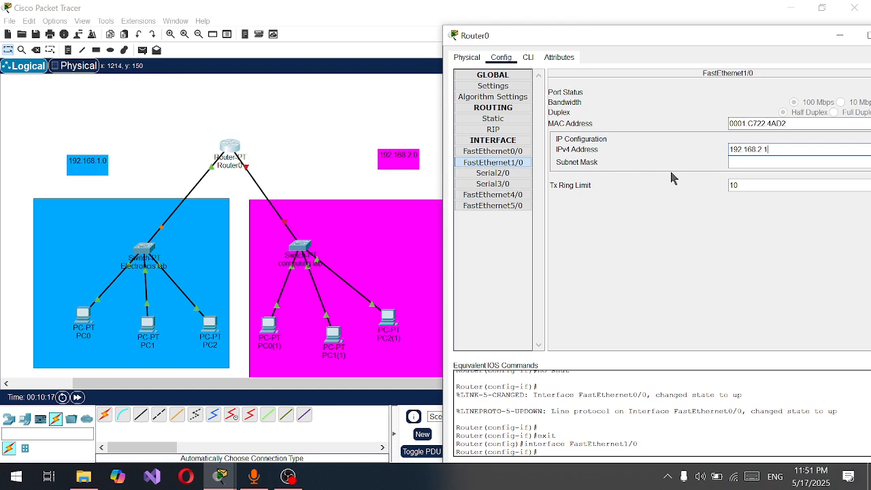
pyautogui.moveTo(696, 31); pyautogui.dragTo(582, 3)
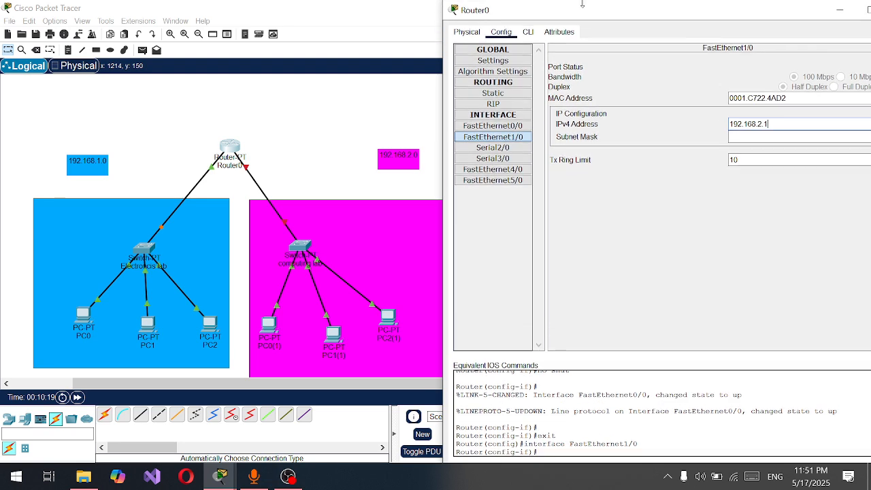
pyautogui.doubleClick(620, 8)
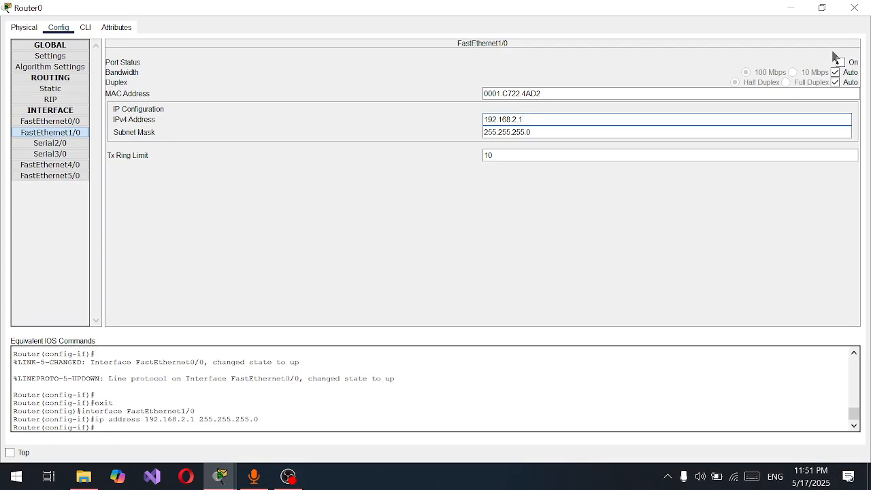
pyautogui.click(840, 62)
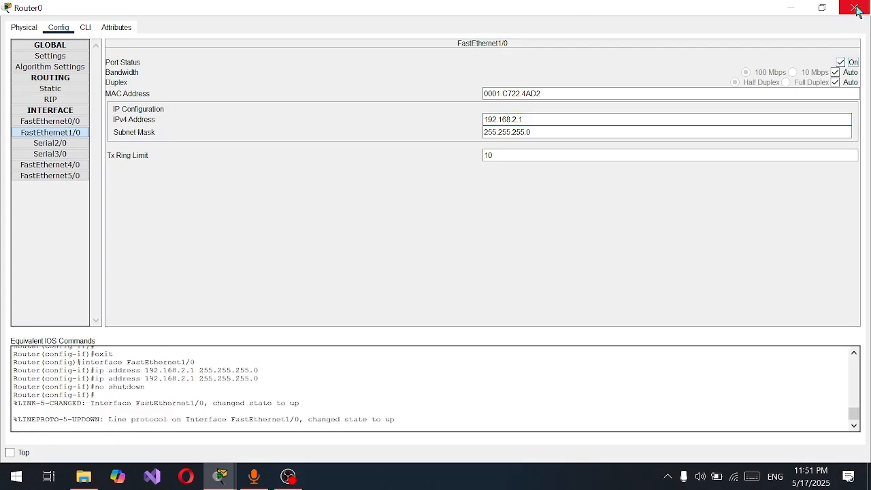
pyautogui.click(836, 7)
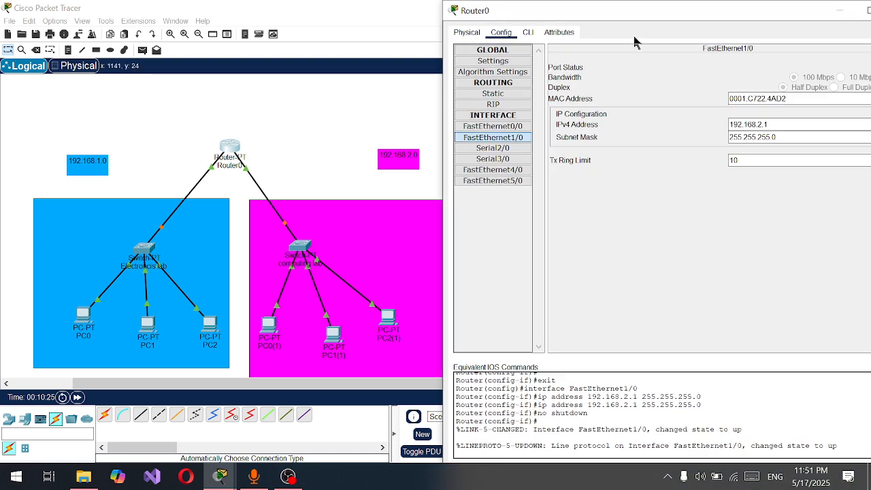
# Return to Router0's command-line interface and leave interface configuration mode with exit
pyautogui.click(528, 32)
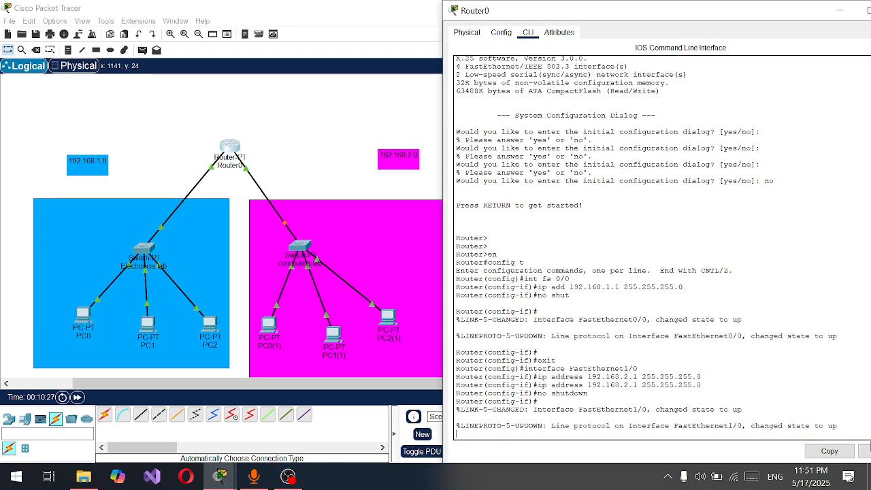
pyautogui.press('Return')
pyautogui.press('Return')
pyautogui.press('Return')
pyautogui.press('Return')
pyautogui.press('Return')
pyautogui.press('Return')
pyautogui.write('e')
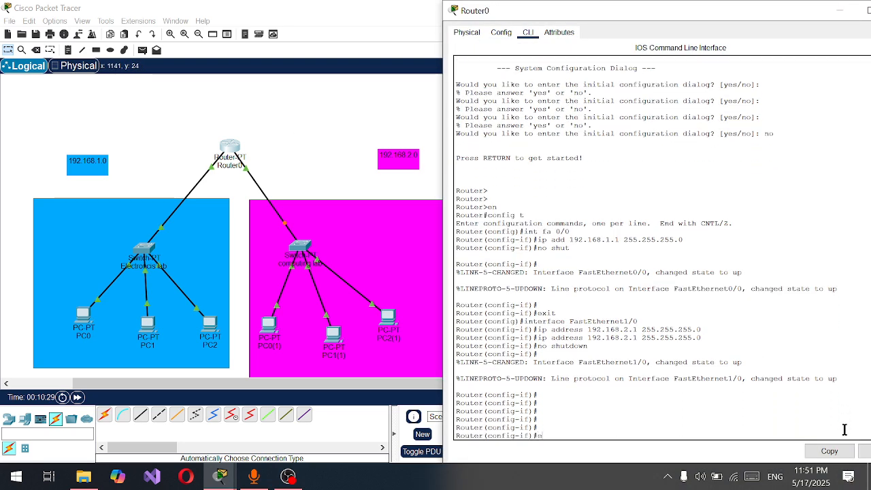
pyautogui.write('xit')
pyautogui.press('Return')
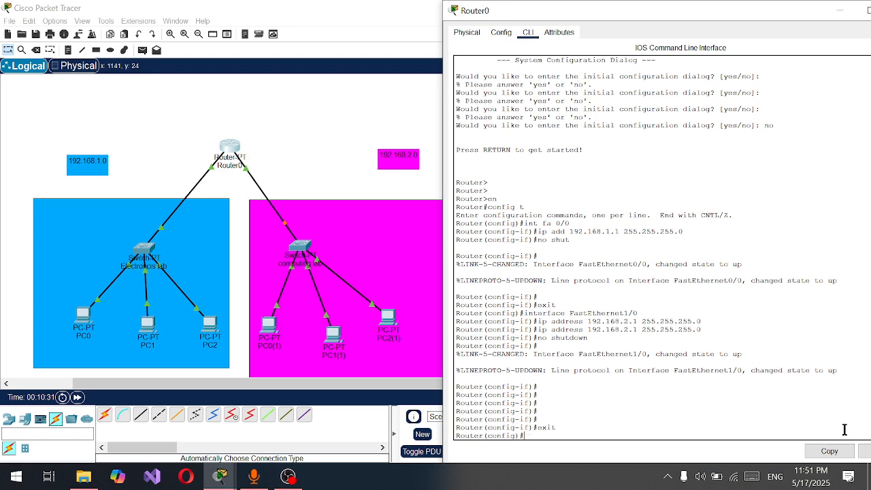
# Create a DHCP pool named Electronicslab with the ip dhcp pool command
pyautogui.moveTo(534, 438)
pyautogui.mouseDown()
pyautogui.moveTo(474, 431)
pyautogui.moveTo(527, 446)
pyautogui.moveTo(544, 426)
pyautogui.moveTo(472, 435)
pyautogui.moveTo(539, 436)
pyautogui.mouseUp()
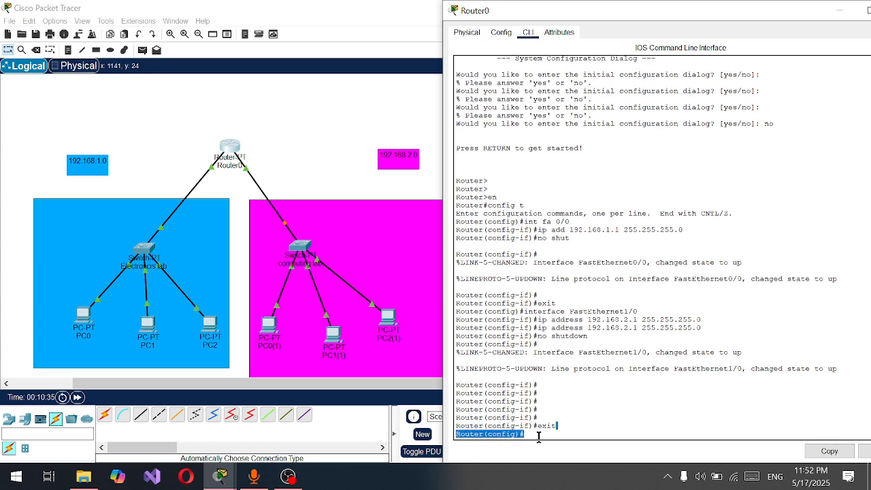
pyautogui.moveTo(735, 13); pyautogui.dragTo(660, 3)
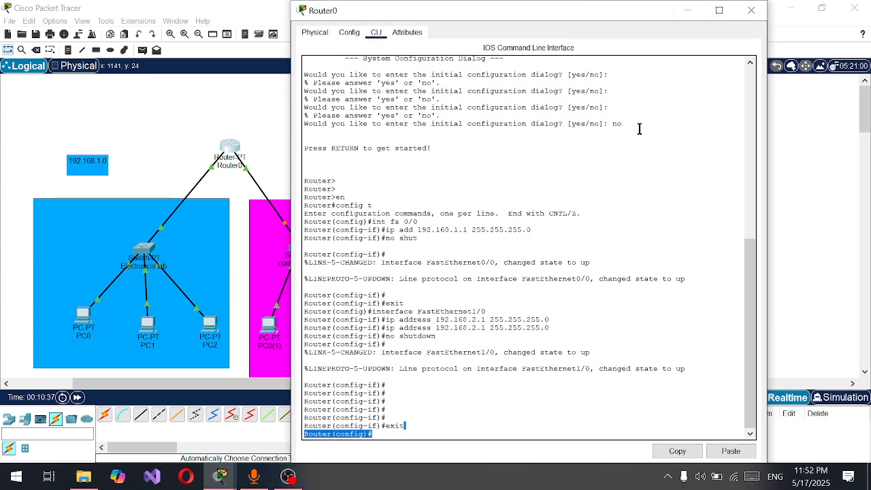
pyautogui.click(430, 436)
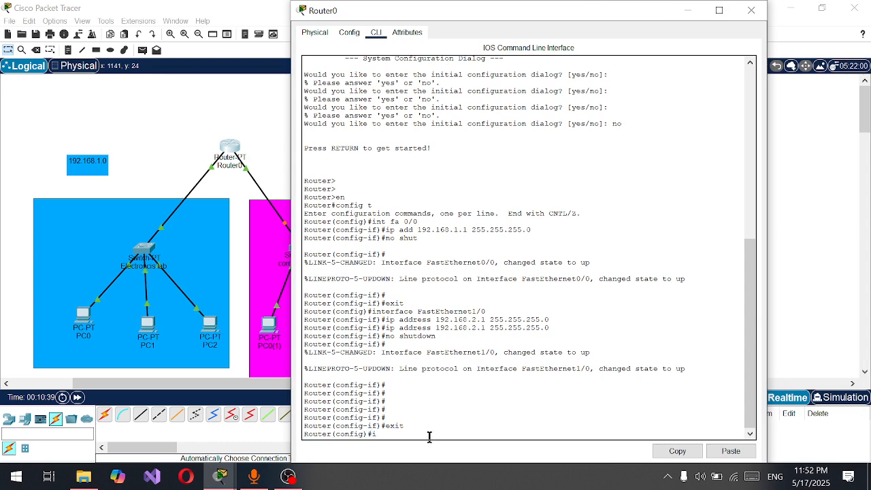
pyautogui.write('ip dhcp pool Electronicslab')
pyautogui.moveTo(511, 433)
pyautogui.mouseDown()
pyautogui.moveTo(449, 426)
pyautogui.moveTo(419, 433)
pyautogui.moveTo(512, 437)
pyautogui.mouseUp()
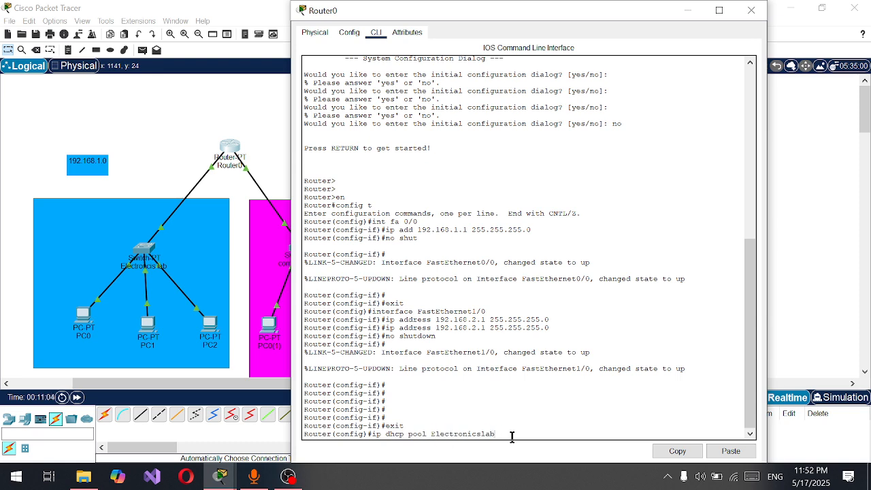
pyautogui.press('Return')
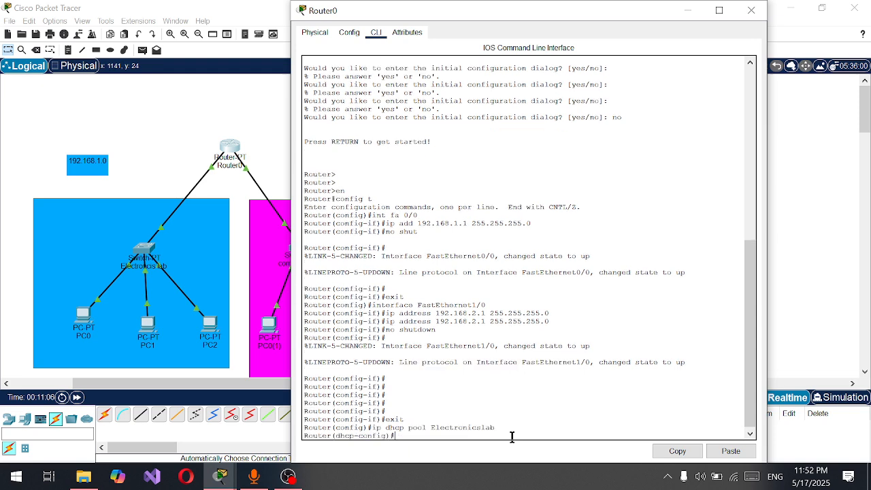
# Set the Electronicslab pool's network to 192.168.1.0 with mask 255.255.255.0
pyautogui.write('network')
pyautogui.write('rk ')
pyautogui.write('1')
pyautogui.write('92.168')
pyautogui.write('.1.0 25')
pyautogui.press('BackSpace')
pyautogui.press('BackSpace')
pyautogui.press('Return')
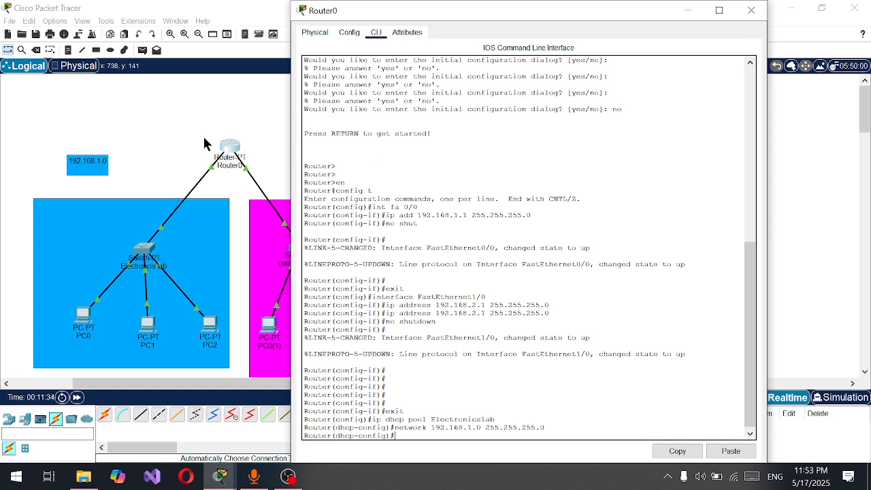
# Examine the router's link to the Electroncis lab switch and review the network command entered for the DHCP pool
pyautogui.click(688, 10)
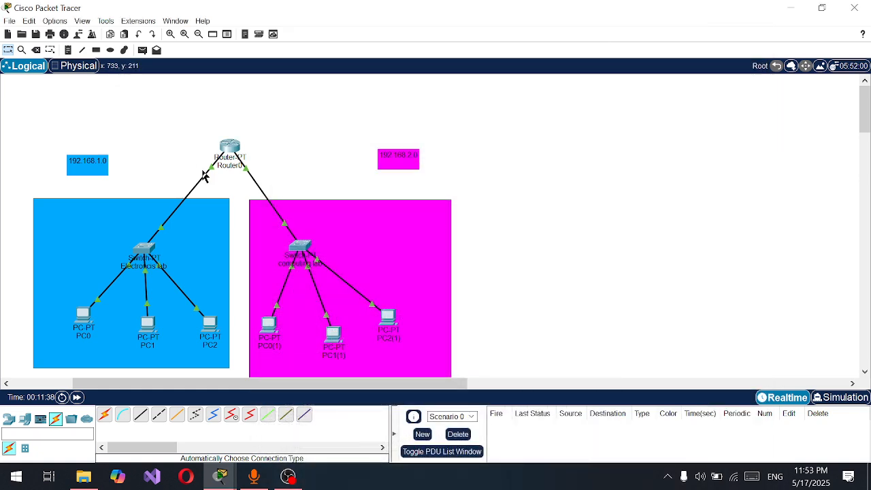
pyautogui.moveTo(203, 183)
pyautogui.click(231, 146)
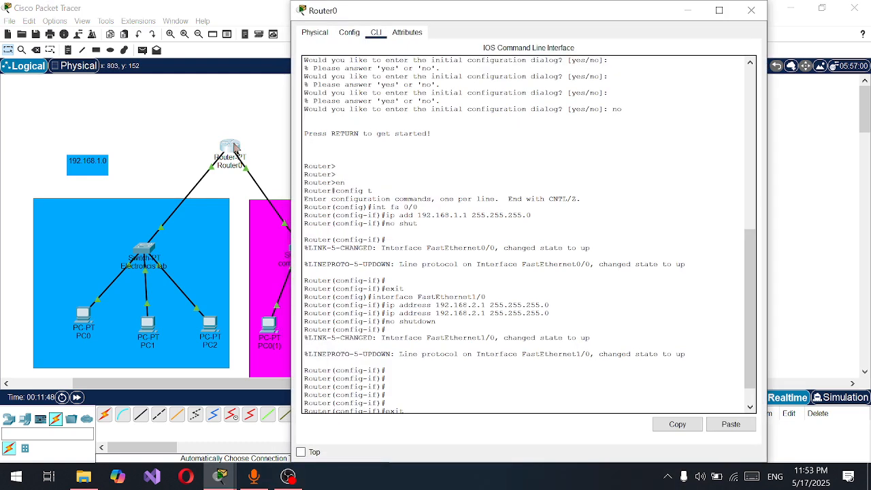
pyautogui.scroll(-2, 342, 227)
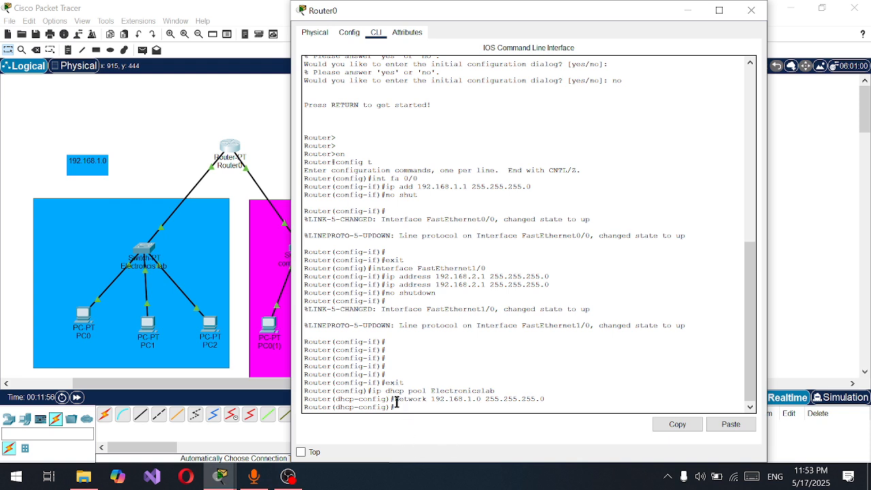
pyautogui.moveTo(395, 399); pyautogui.dragTo(544, 401)
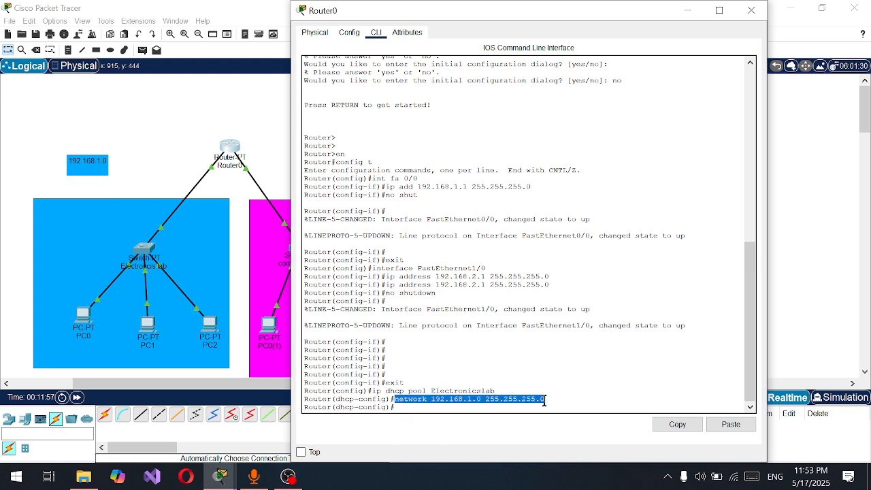
# Set the Electronicslab pool's default gateway with default-router 192.168.1.1
pyautogui.click(508, 408)
pyautogui.write('default')
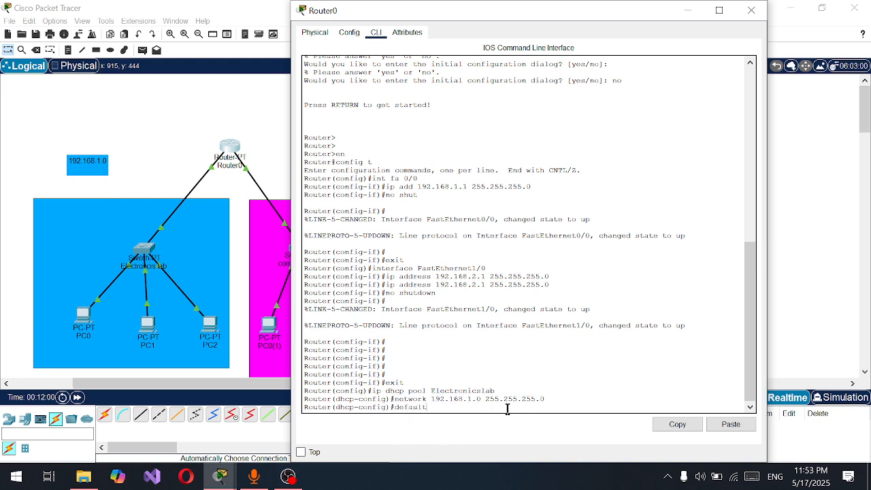
pyautogui.write('-router 192.168.1.1')
pyautogui.moveTo(526, 408); pyautogui.dragTo(390, 408)
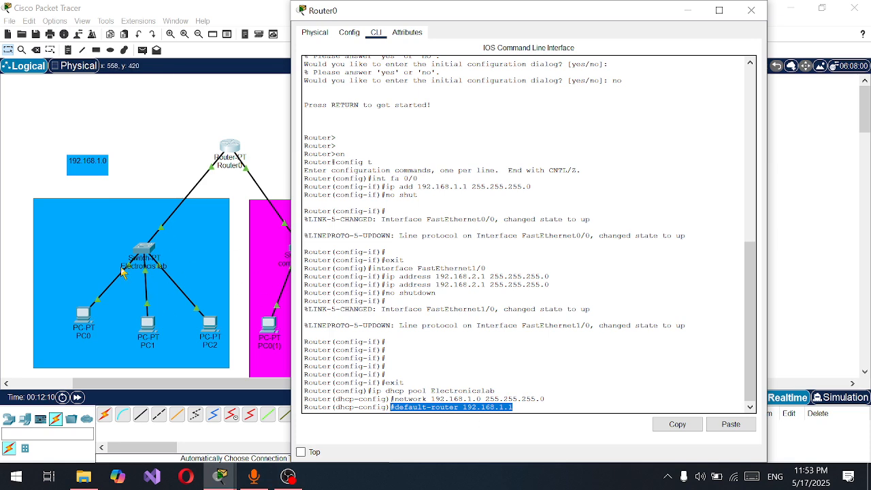
pyautogui.click(551, 407)
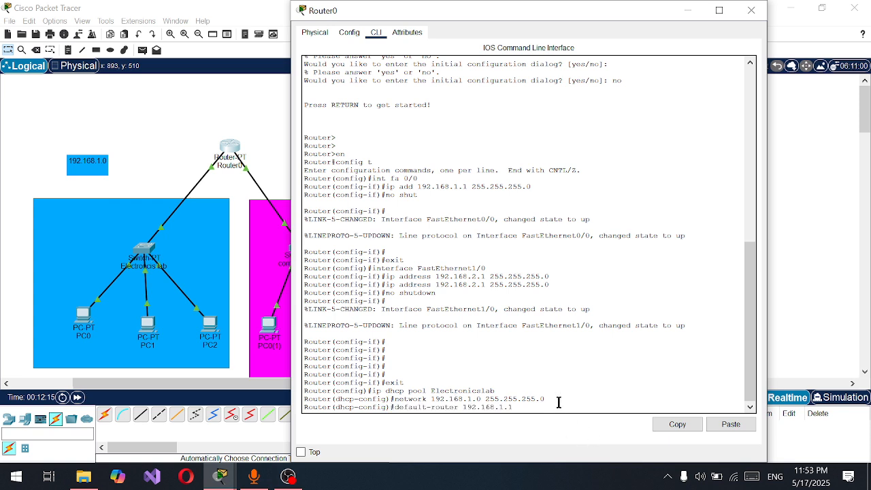
pyautogui.press('Return')
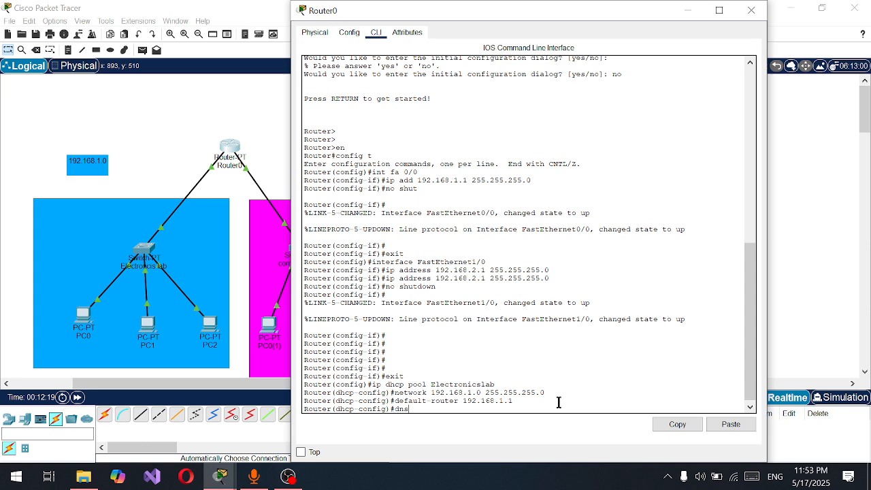
# Begin a dns-server command for the Electronicslab DHCP pool
pyautogui.write('dns-server')
# Minimize the router's configuration window and place a Server-PT device beside the computing lab area
pyautogui.click(688, 12)
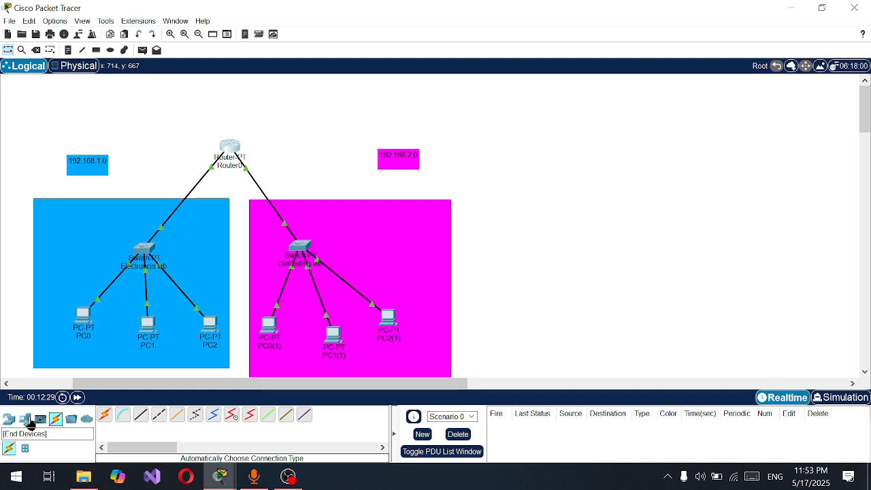
pyautogui.click(28, 420)
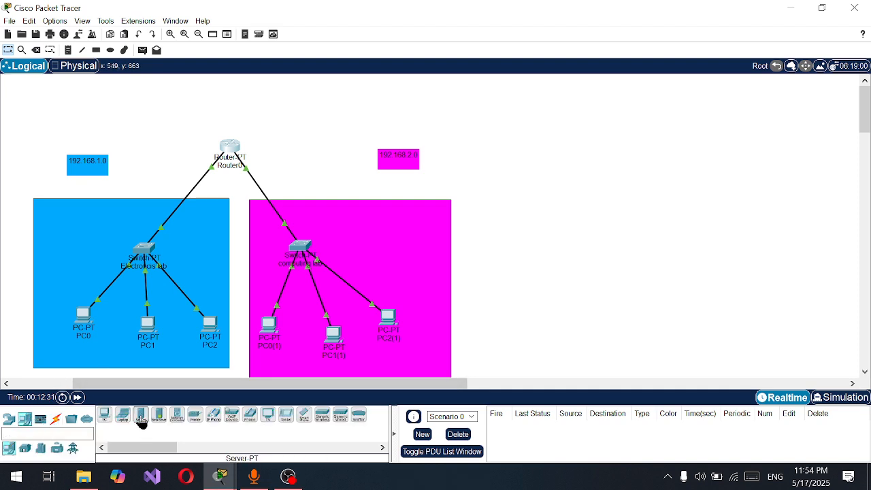
pyautogui.moveTo(140, 423); pyautogui.dragTo(503, 291)
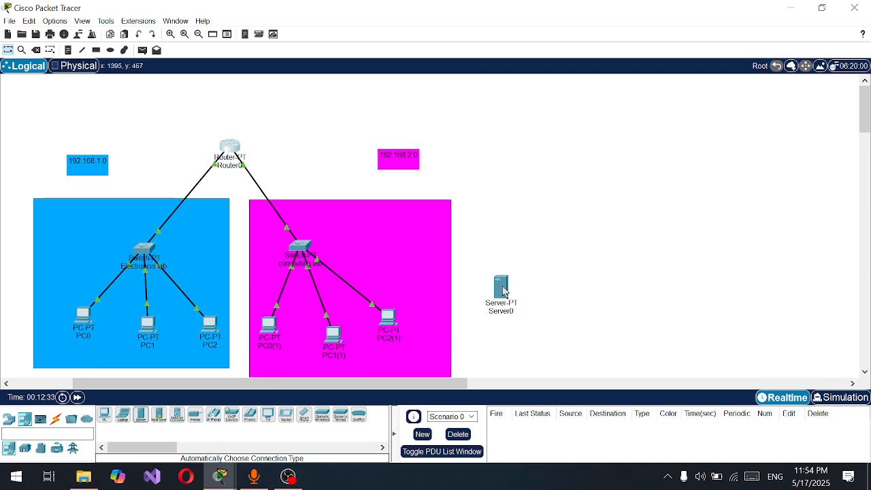
pyautogui.click(55, 419)
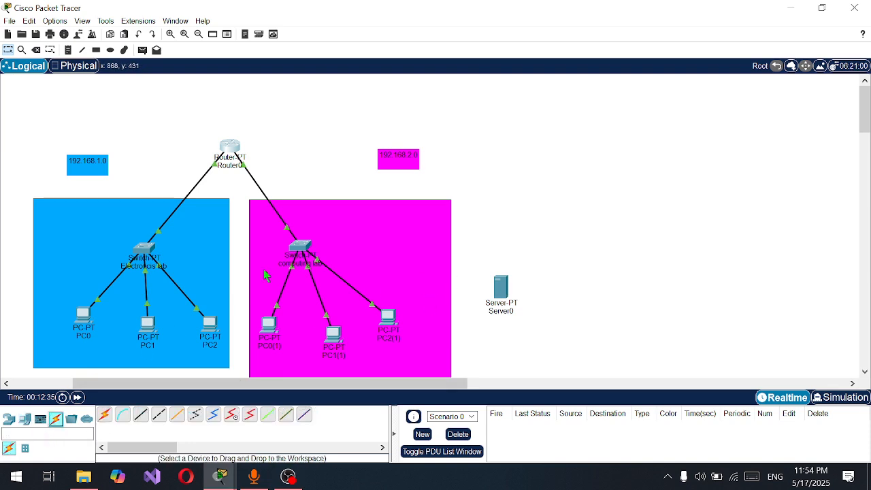
pyautogui.click(106, 414)
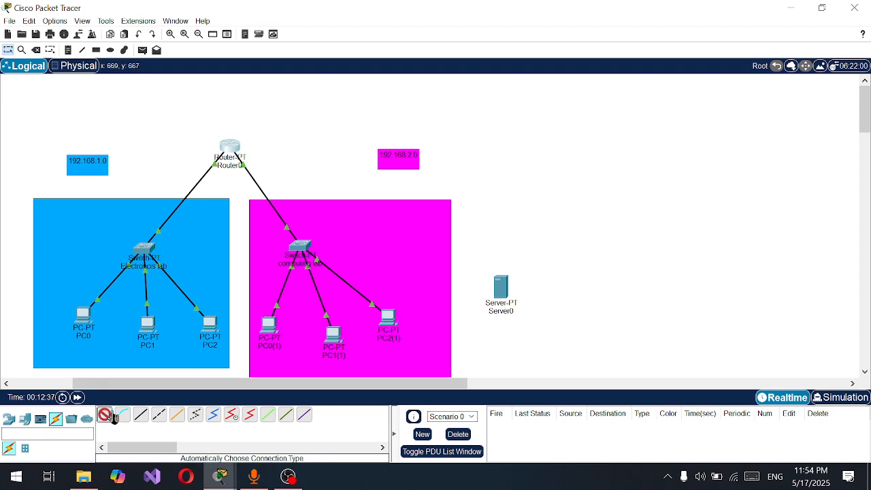
pyautogui.click(301, 244)
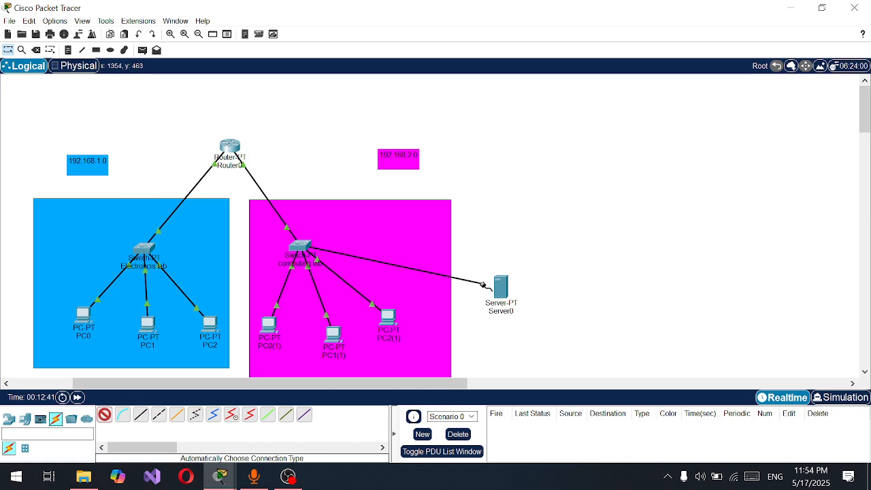
pyautogui.click(507, 286)
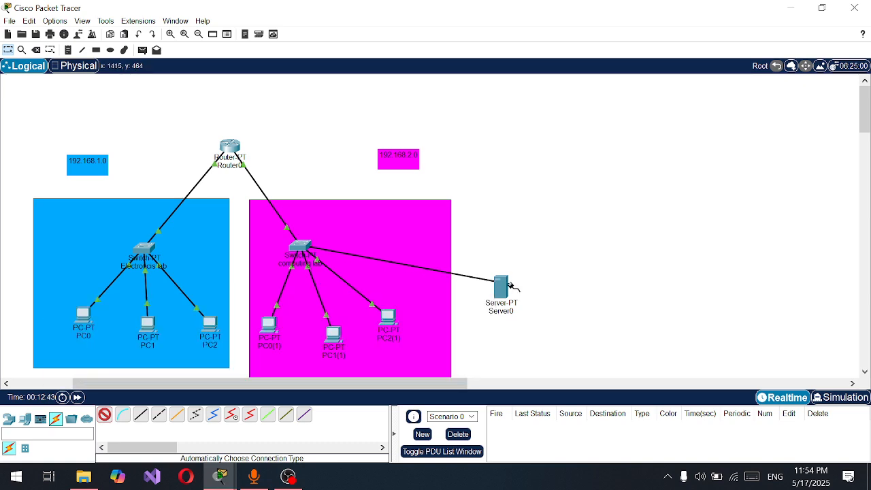
pyautogui.click(525, 274)
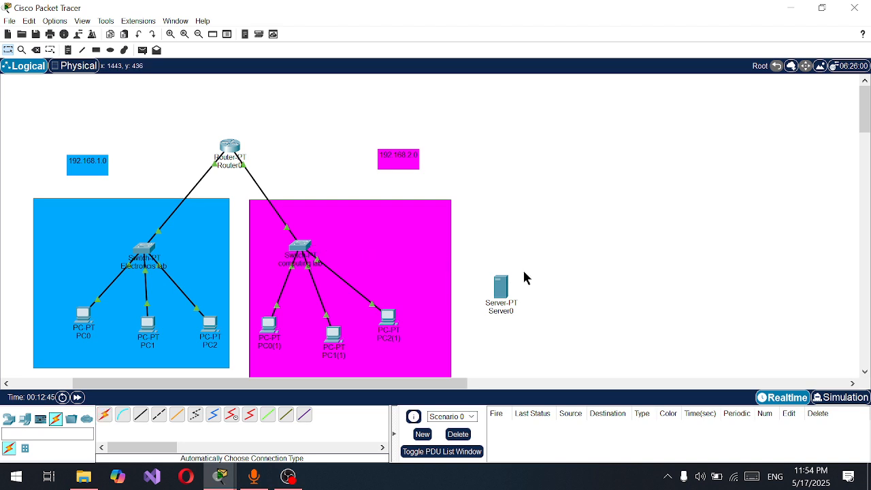
# Place a 2960 switch in the workspace just above Server0
pyautogui.click(30, 423)
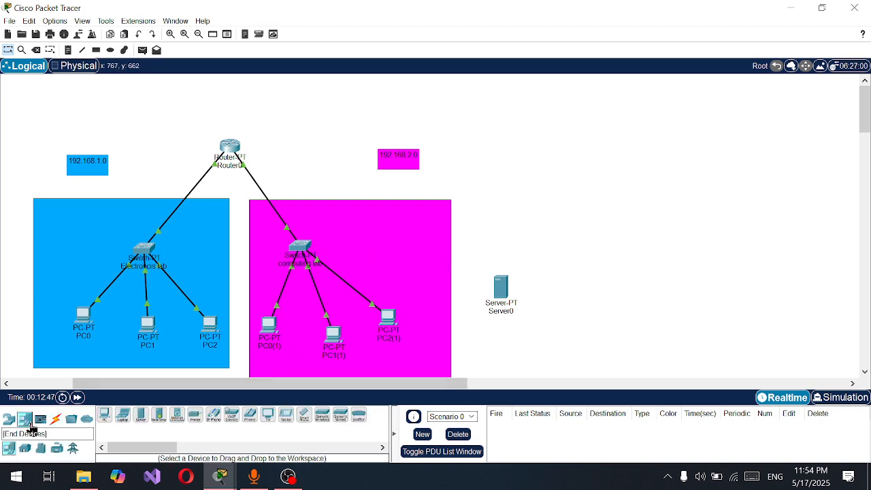
pyautogui.click(8, 419)
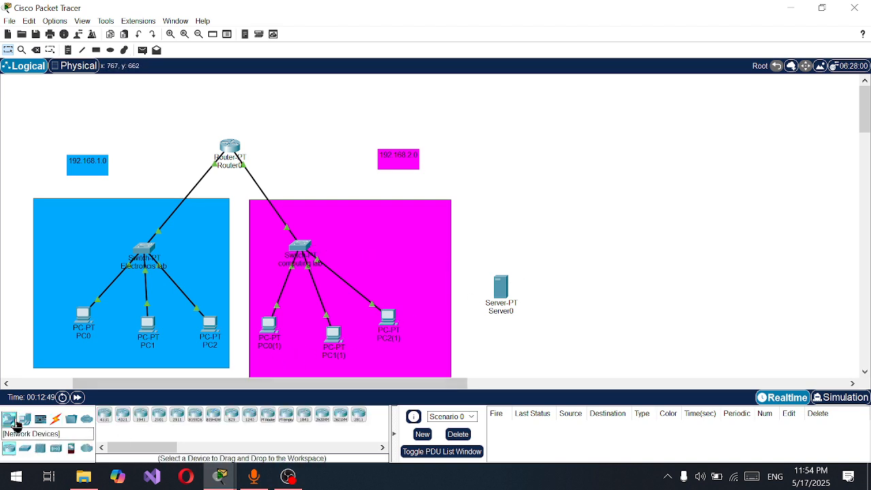
pyautogui.click(24, 448)
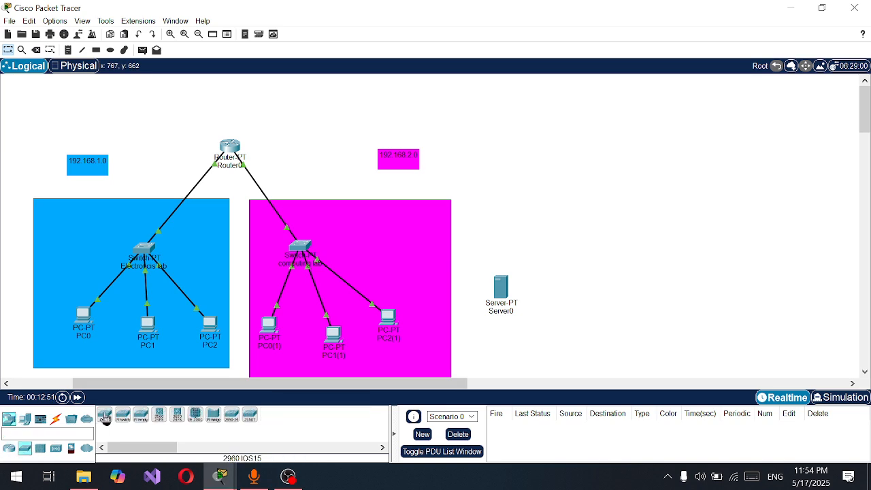
pyautogui.moveTo(102, 417); pyautogui.dragTo(489, 244)
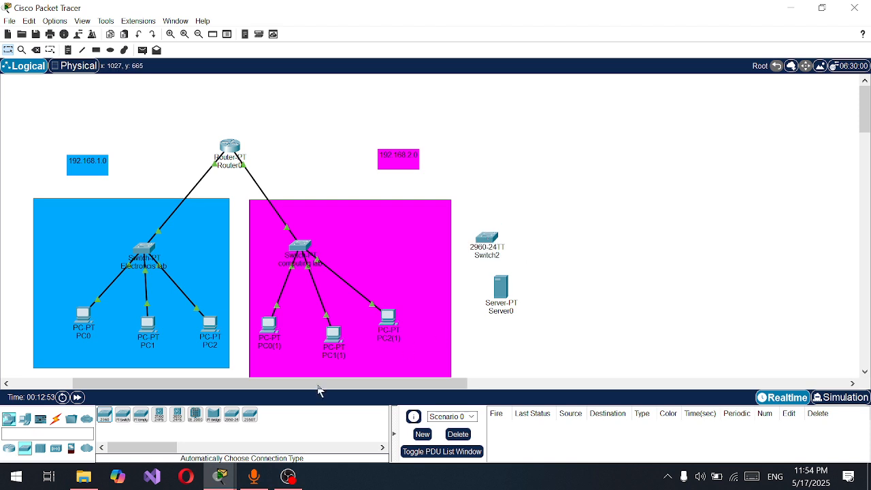
# Try to connect Router0 to the 2960 switch with an automatically chosen cable
pyautogui.click(45, 424)
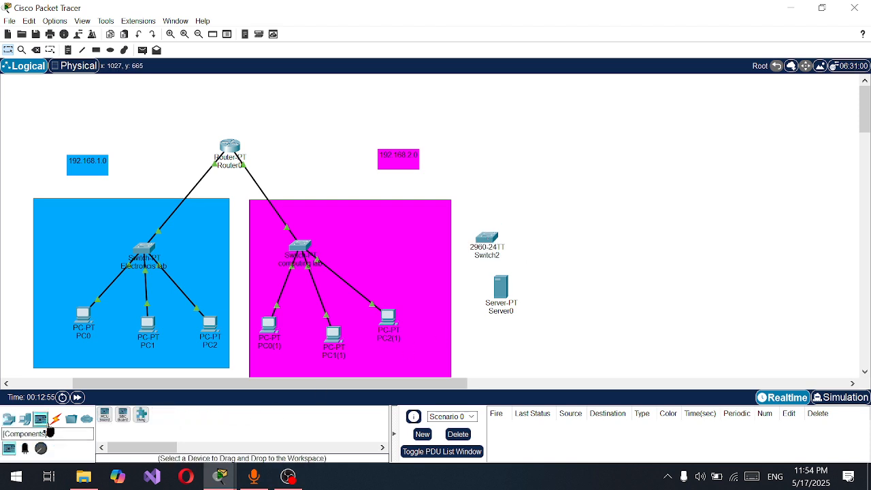
pyautogui.click(54, 420)
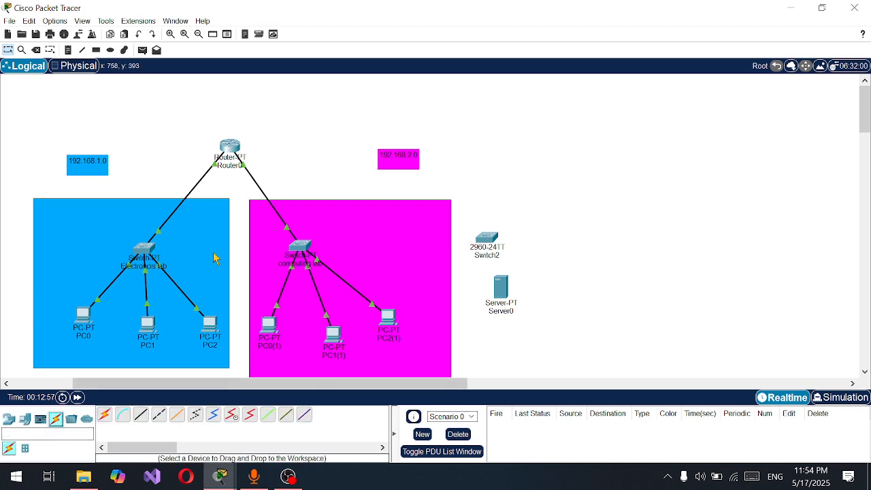
pyautogui.click(104, 415)
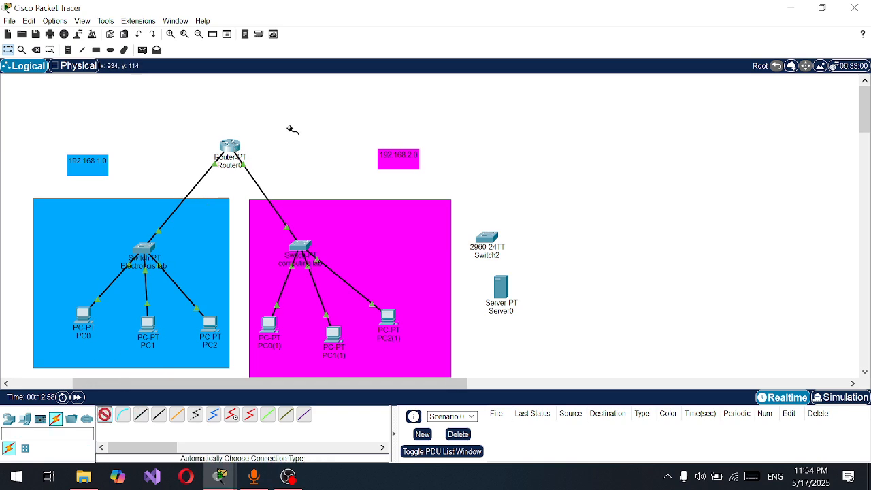
pyautogui.click(231, 146)
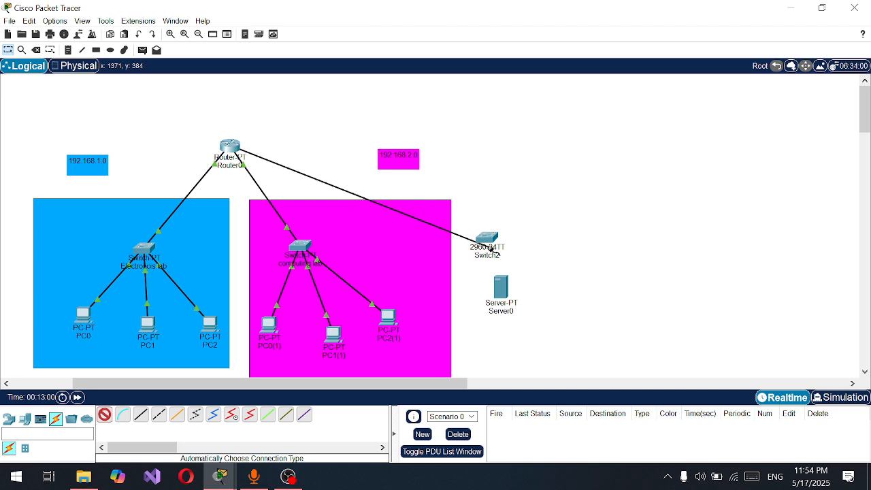
pyautogui.click(487, 243)
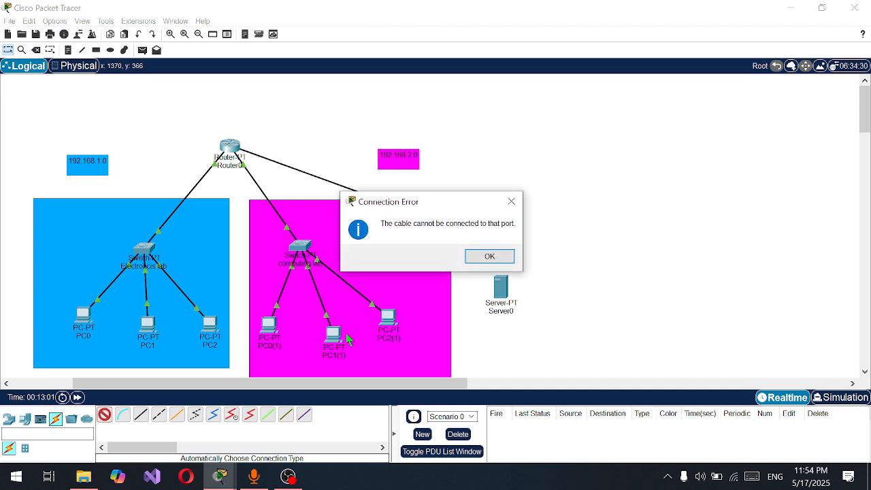
pyautogui.click(489, 257)
pyautogui.click(490, 238)
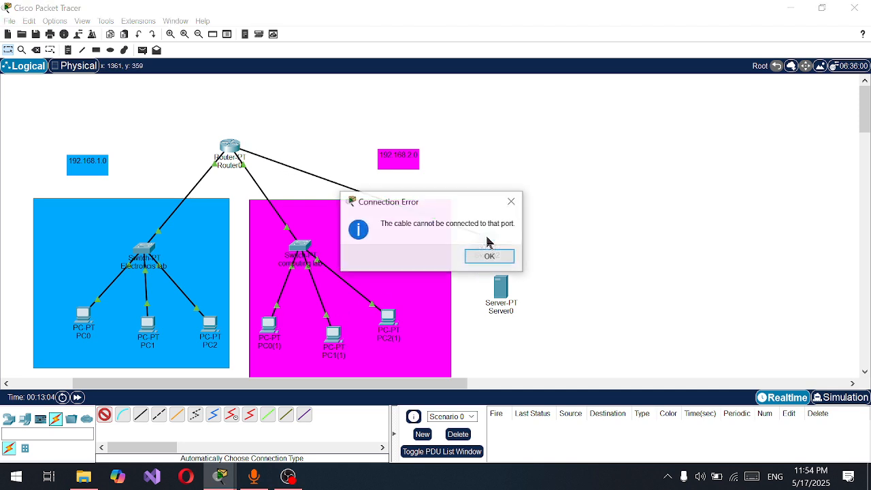
pyautogui.click(495, 256)
pyautogui.press('Escape')
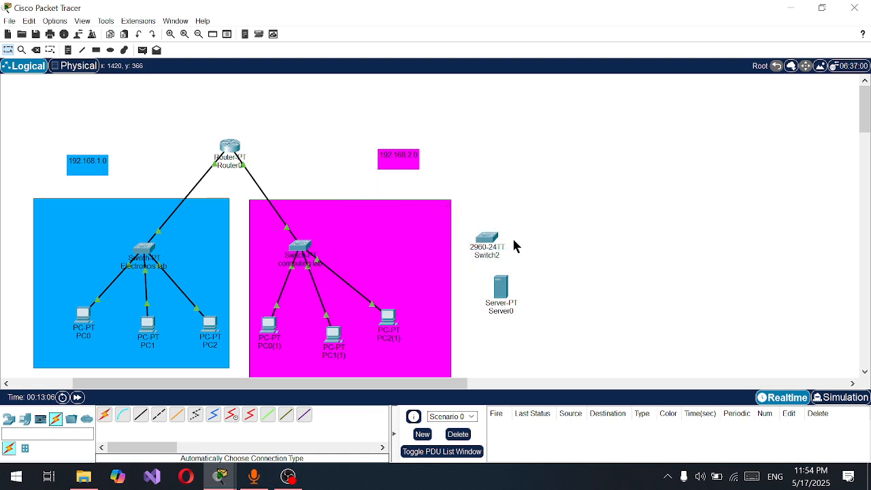
# Delete the 2960 switch above Server0
pyautogui.moveTo(482, 228); pyautogui.dragTo(505, 260)
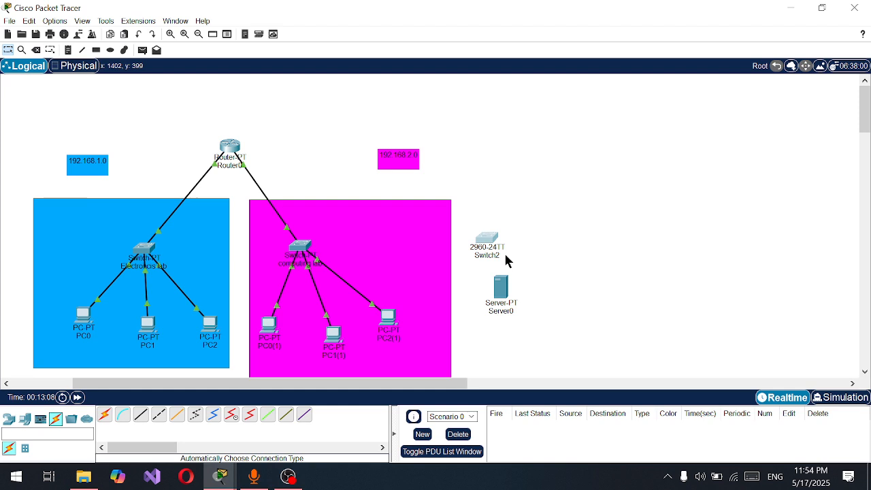
pyautogui.press('Delete')
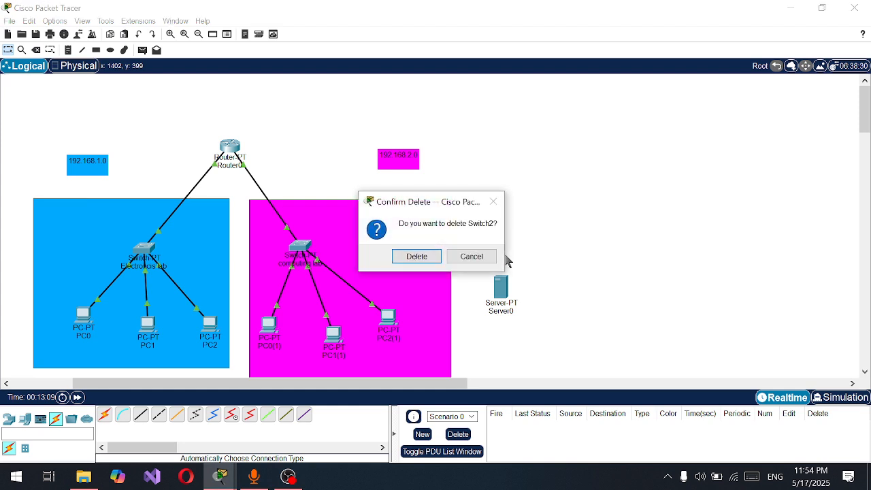
pyautogui.click(415, 256)
# Place a generic Switch-PT device in the workspace just above Server0
pyautogui.click(10, 418)
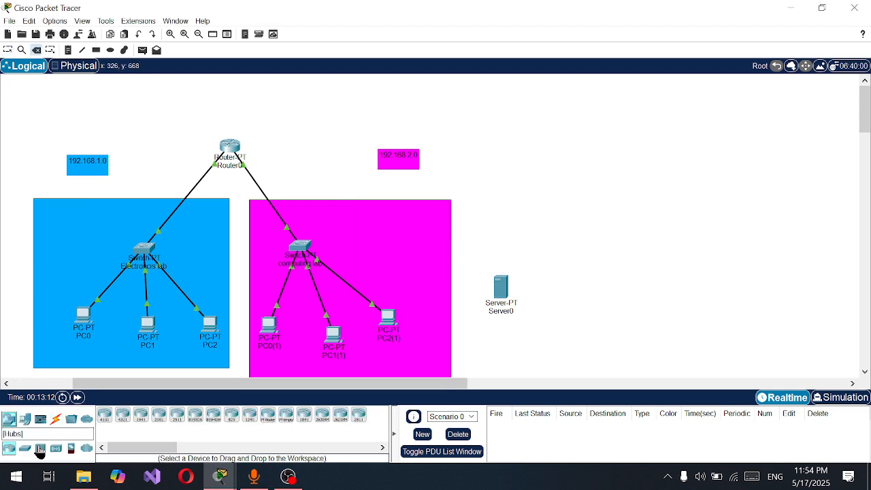
pyautogui.click(25, 450)
pyautogui.moveTo(122, 416); pyautogui.dragTo(488, 242)
pyautogui.press('Escape')
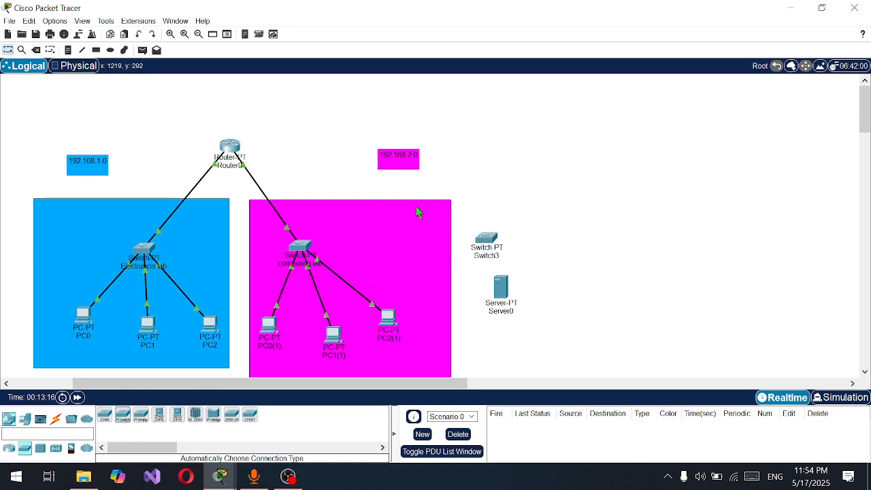
# Connect Router0 to the new Switch-PT above Server0 with an automatically chosen cable
pyautogui.click(56, 418)
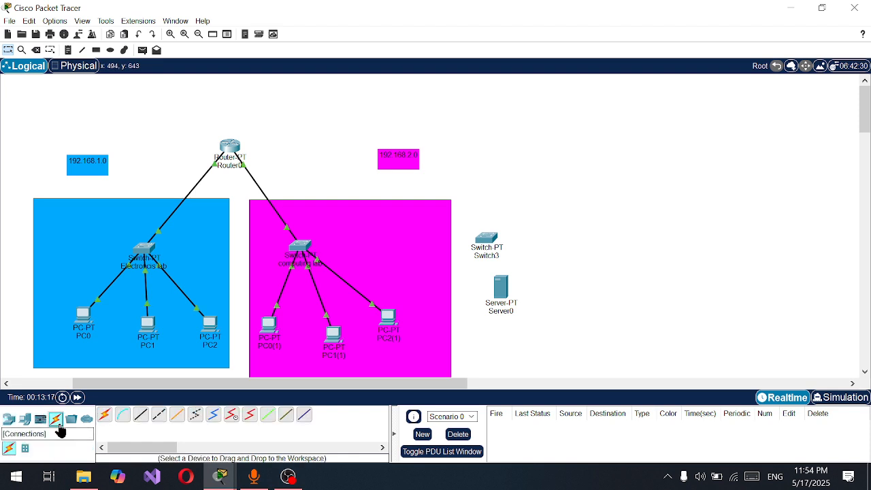
pyautogui.click(103, 417)
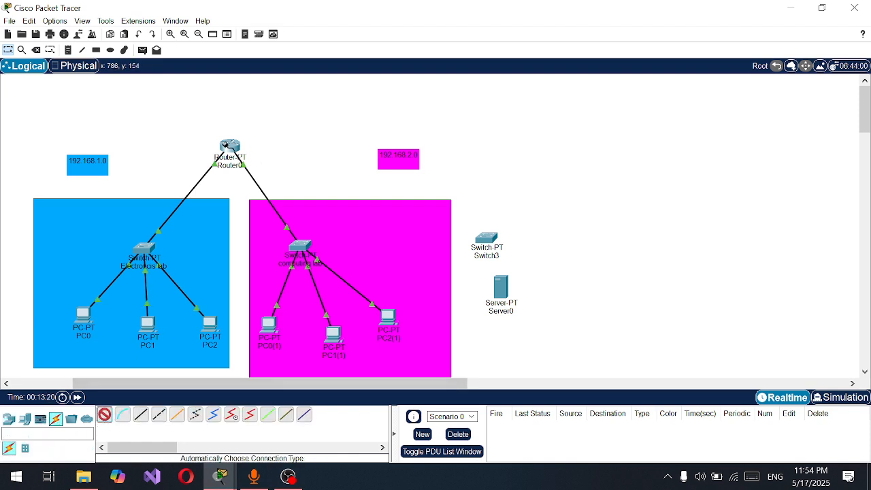
pyautogui.click(230, 146)
pyautogui.click(485, 237)
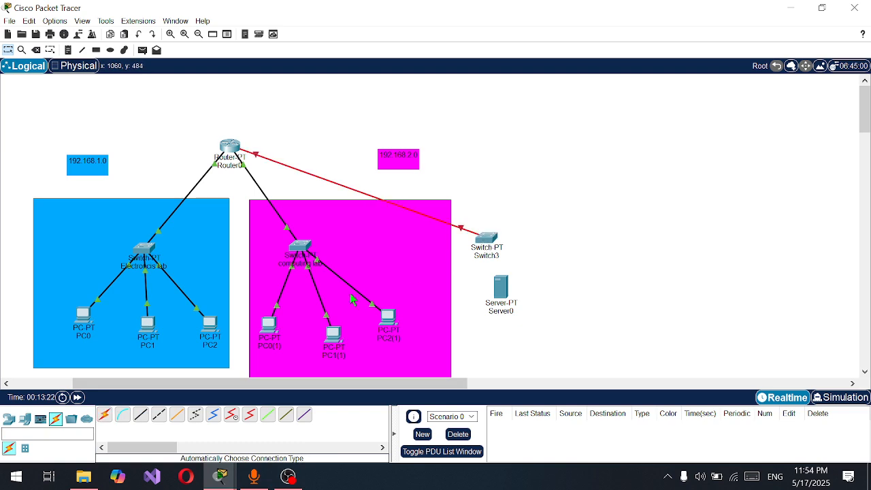
# Connect Switch3 to Server0 with an automatically chosen cable
pyautogui.click(106, 415)
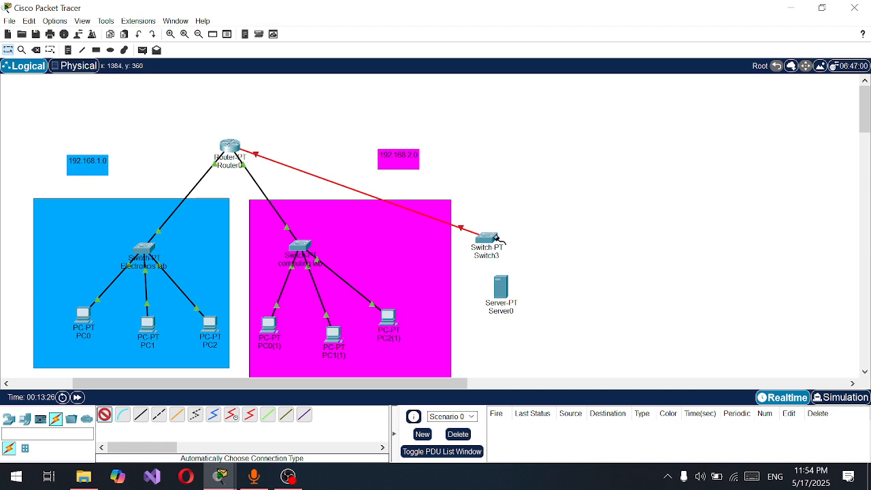
pyautogui.click(487, 237)
pyautogui.click(501, 286)
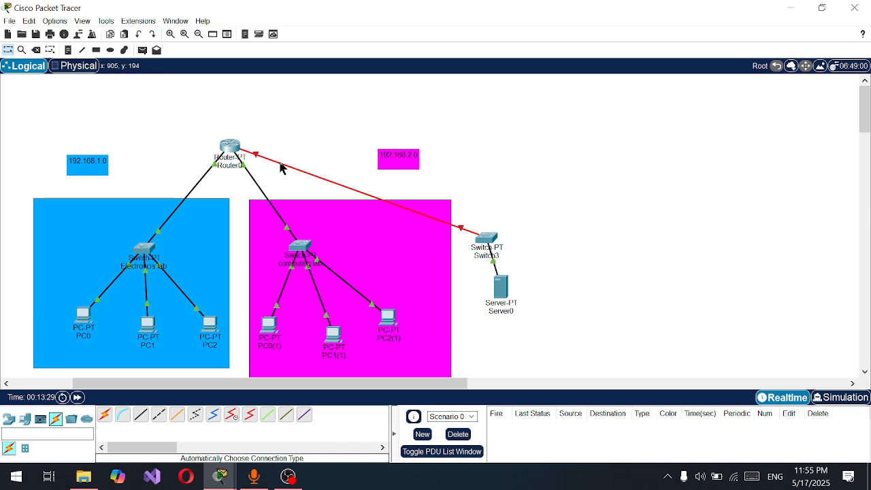
# Delete the cable between Router0 and Switch3
pyautogui.moveTo(283, 169)
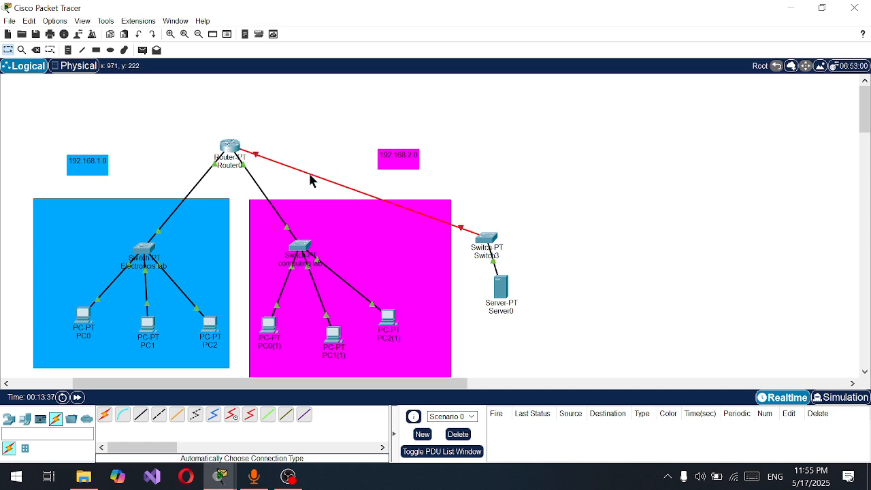
pyautogui.press('Delete')
pyautogui.click(310, 175)
pyautogui.press('Escape')
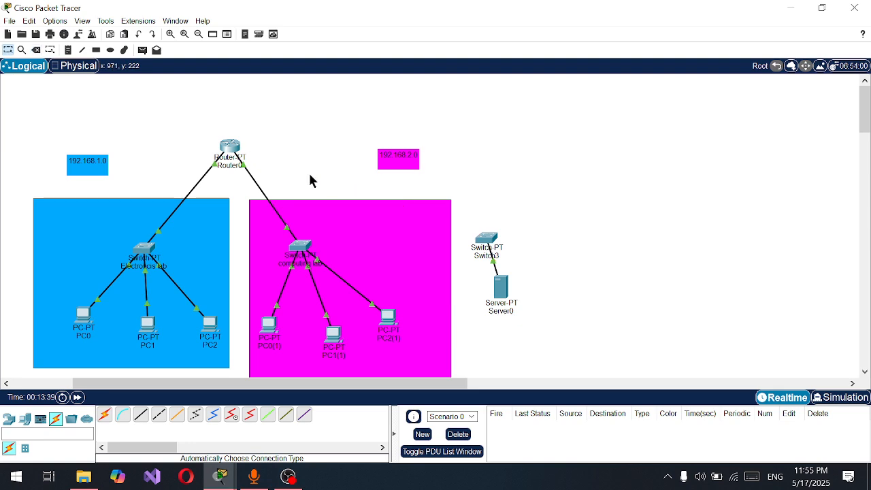
# Reconnect Switch3 to Router0 with an automatically chosen cable, starting from the switch
pyautogui.click(104, 415)
pyautogui.click(487, 239)
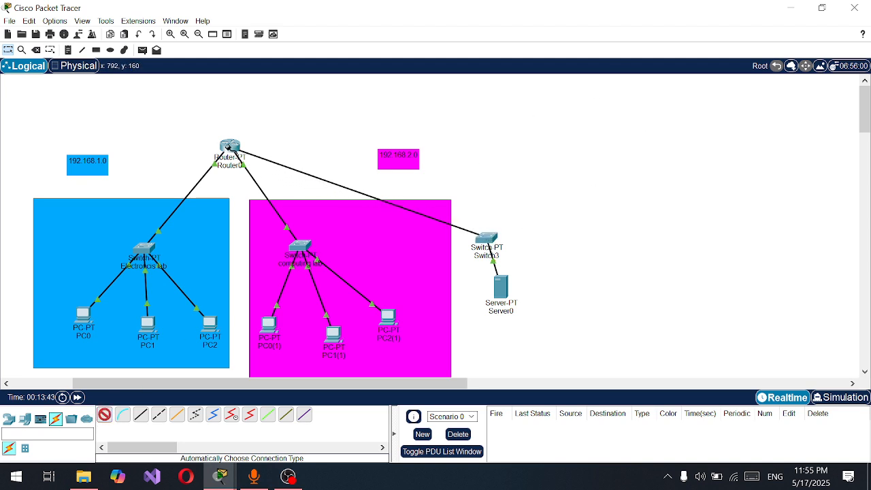
pyautogui.click(231, 147)
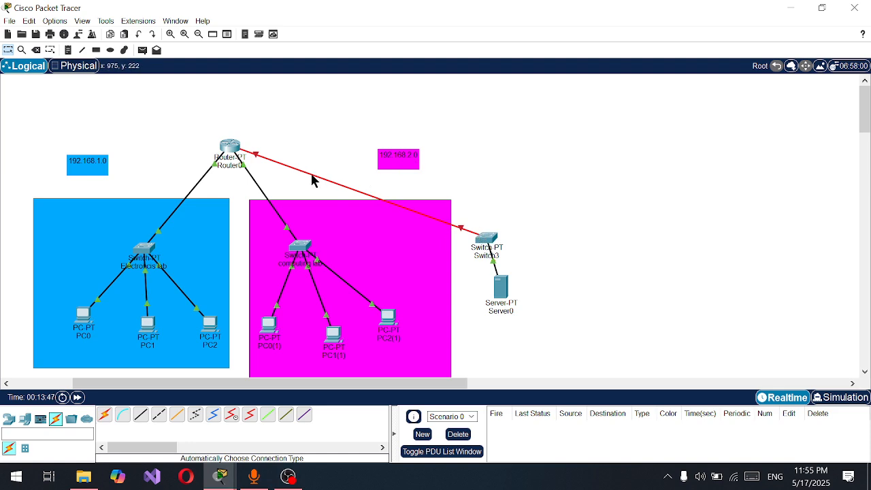
# Move Switch3 up so it sits above Server0, and set Server0's static IPv4 address to 192.168.3.2
pyautogui.moveTo(312, 180)
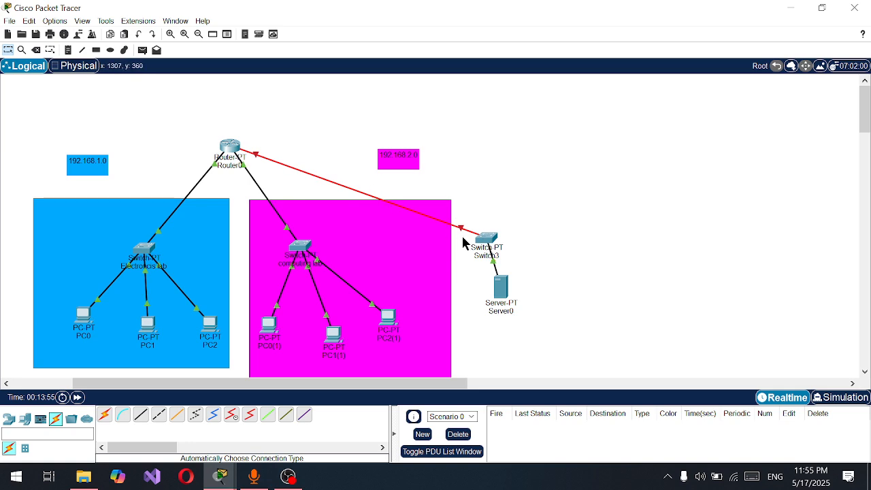
pyautogui.moveTo(488, 231); pyautogui.dragTo(504, 206)
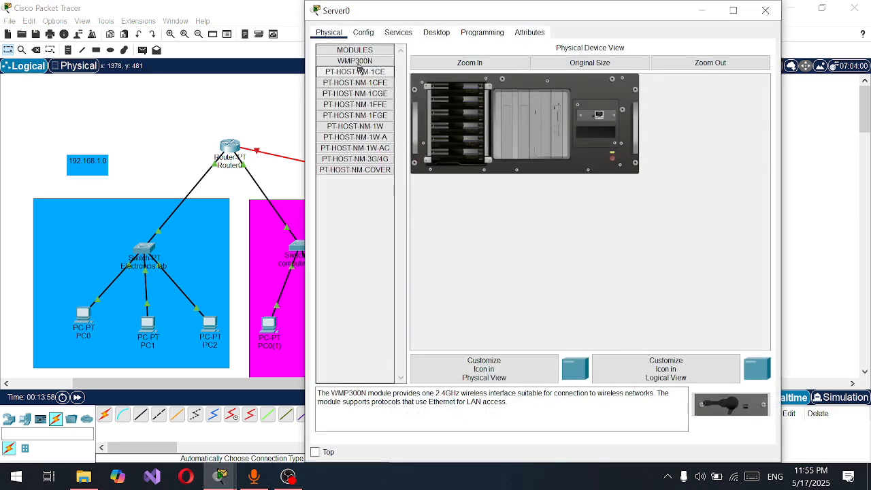
pyautogui.click(365, 33)
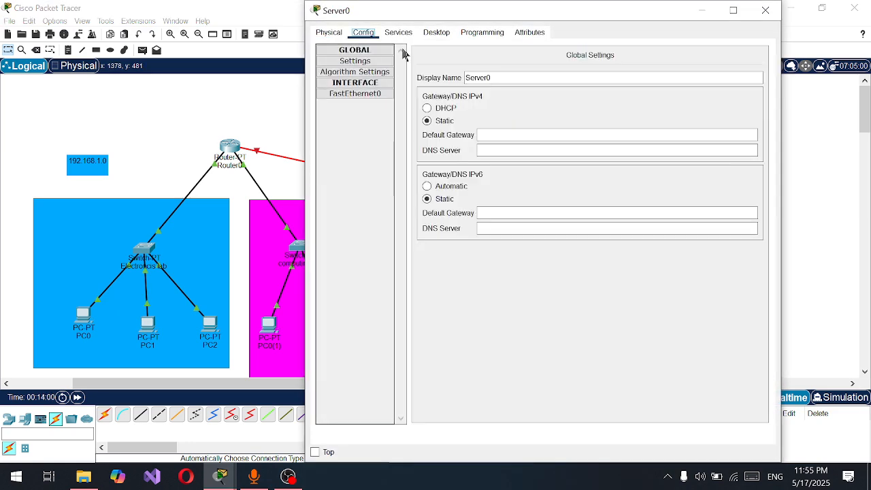
pyautogui.click(399, 32)
pyautogui.click(436, 34)
pyautogui.click(379, 68)
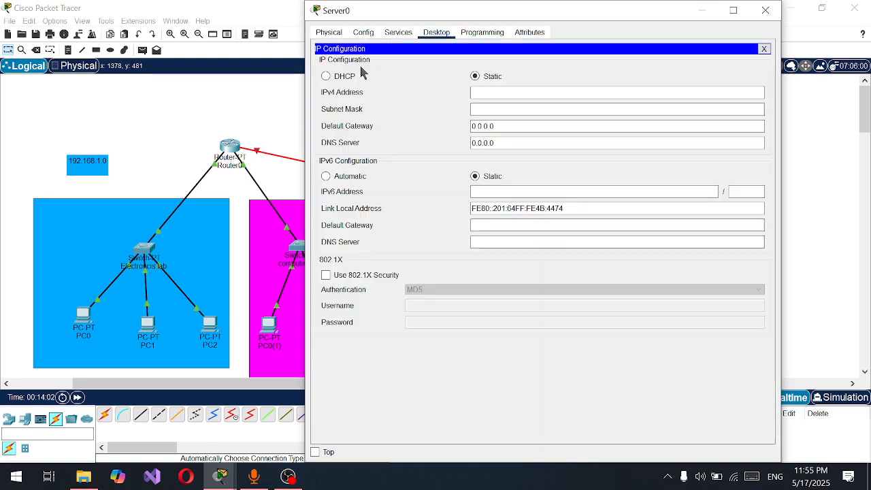
pyautogui.click(484, 93)
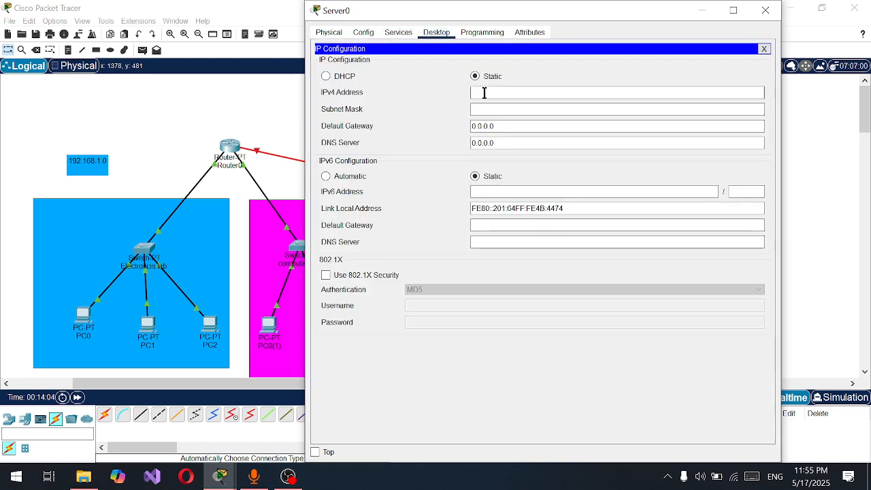
pyautogui.write('9')
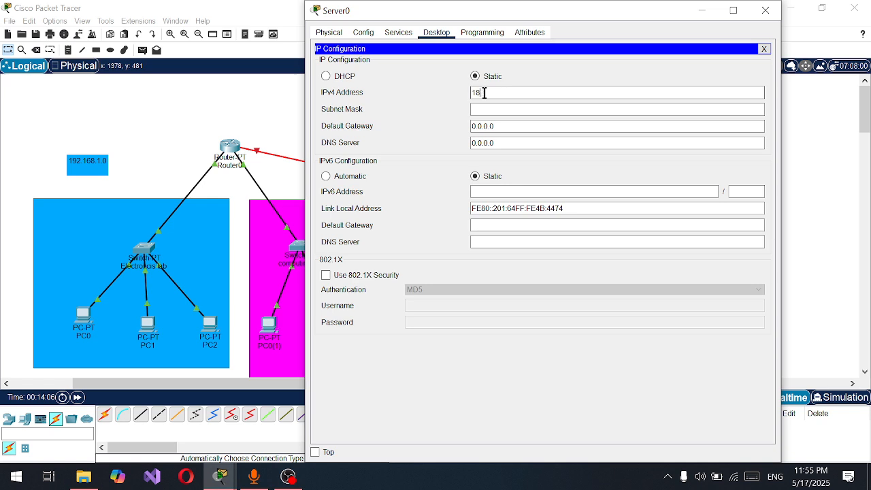
pyautogui.write('12.168')
pyautogui.click(540, 106)
pyautogui.write('3')
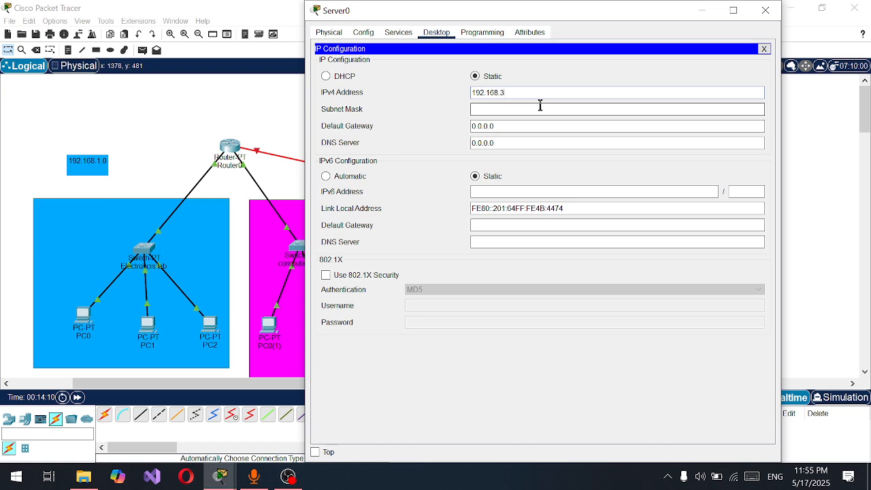
pyautogui.write('.2')
# Set Server0's IPv4 default gateway to 192.168.3.1
pyautogui.moveTo(514, 93); pyautogui.dragTo(451, 98)
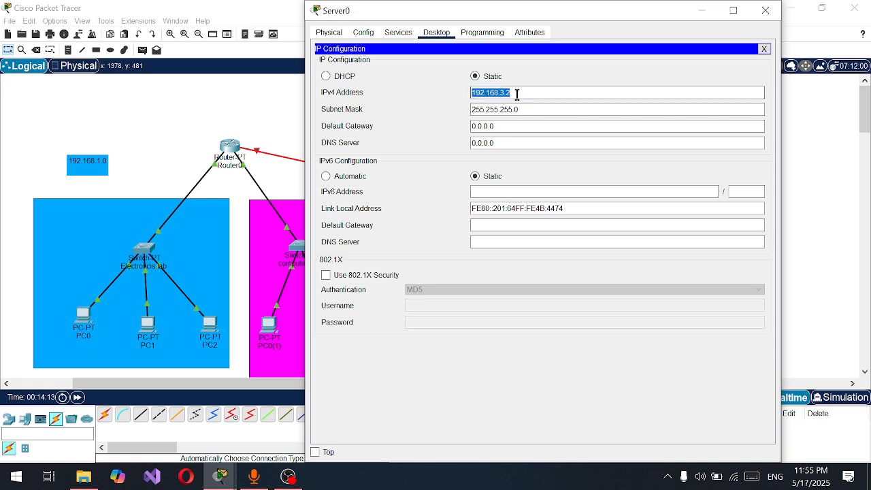
pyautogui.moveTo(502, 126); pyautogui.dragTo(402, 123)
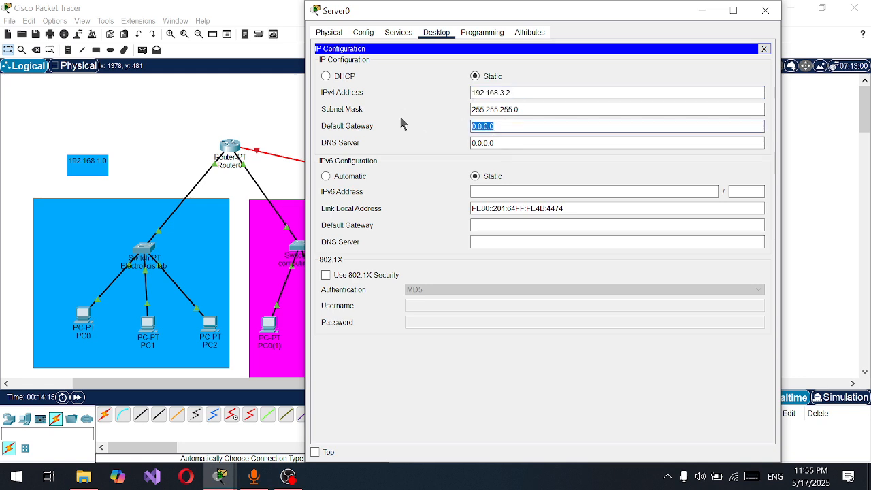
pyautogui.write('192.168.3.1')
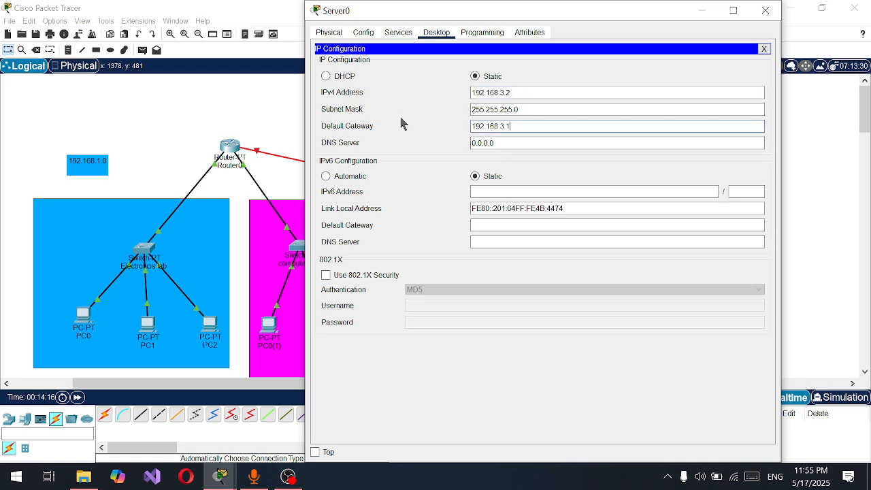
# Copy Server0's IPv4 address into Router0's pending dns-server command as 192.168.3.2, and exit the Electronicslab DHCP pool
pyautogui.click(521, 90)
pyautogui.doubleClick(472, 92)
pyautogui.hotkey('ctrl', 'c')
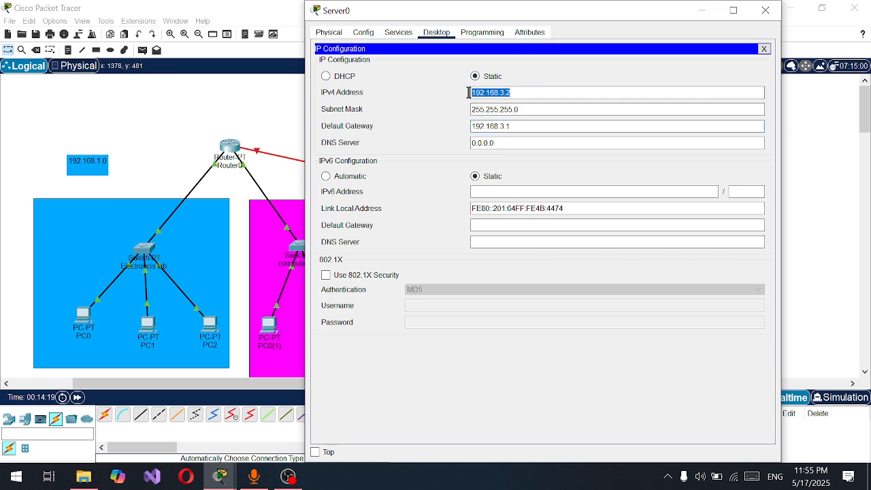
pyautogui.click(766, 11)
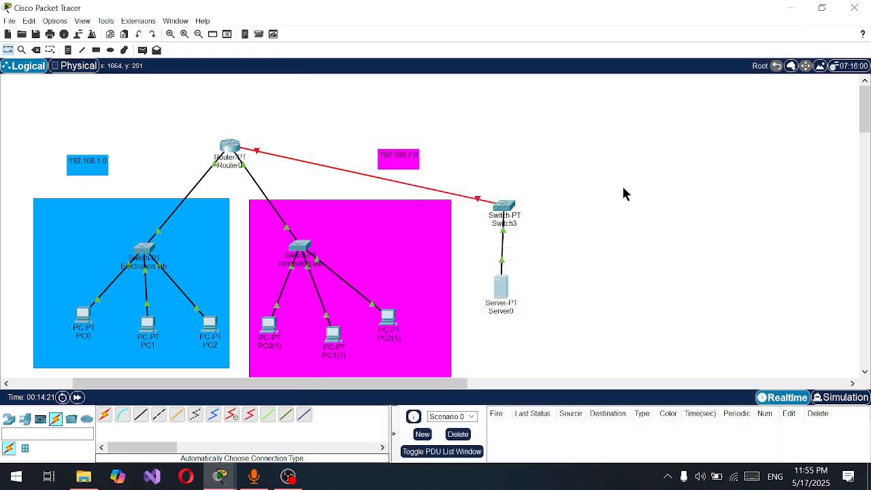
pyautogui.moveTo(502, 292); pyautogui.dragTo(517, 305)
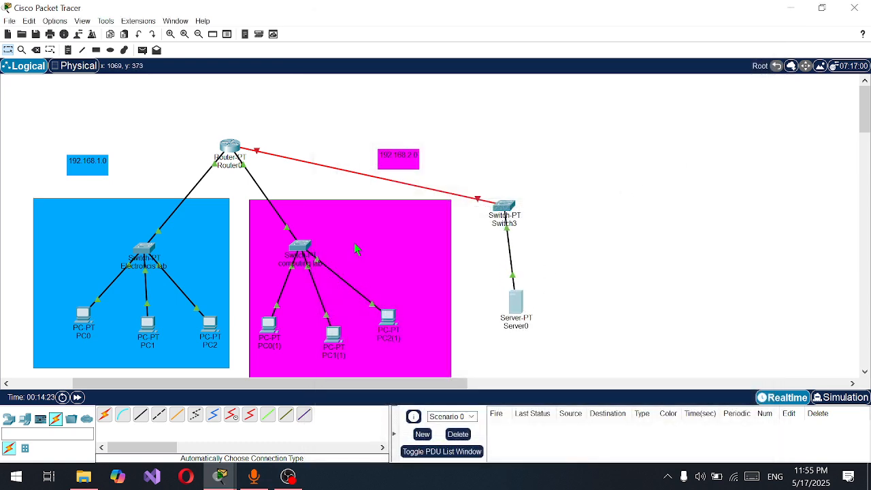
pyautogui.click(232, 147)
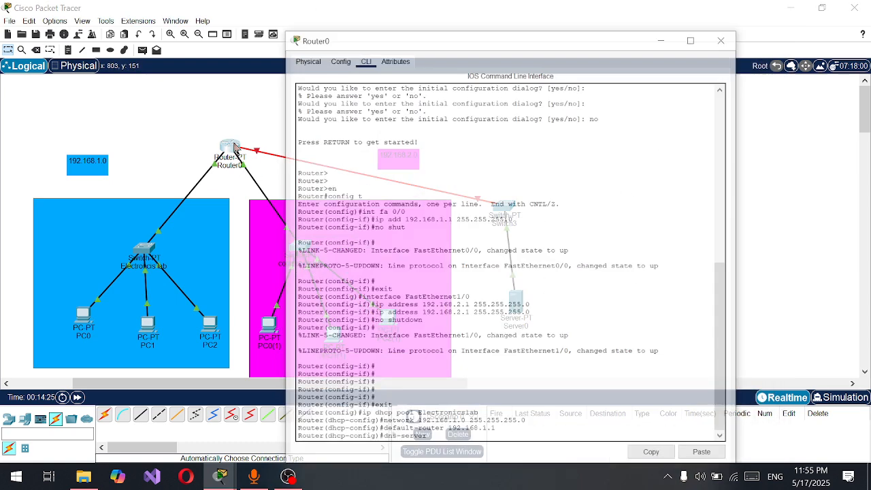
pyautogui.click(519, 403)
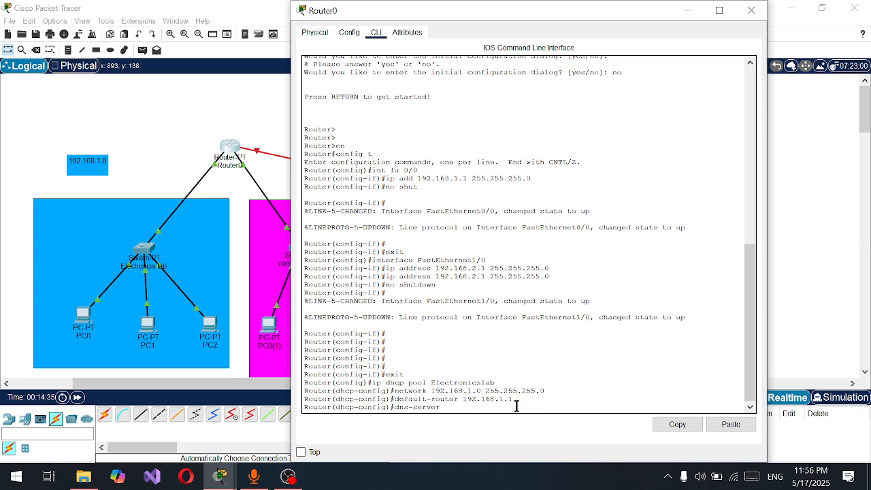
pyautogui.click(730, 424)
pyautogui.press('Return')
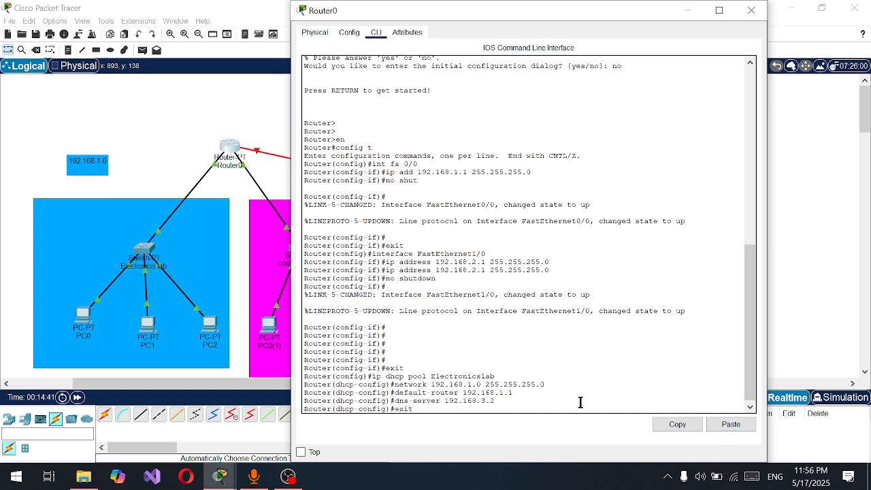
pyautogui.press('Return')
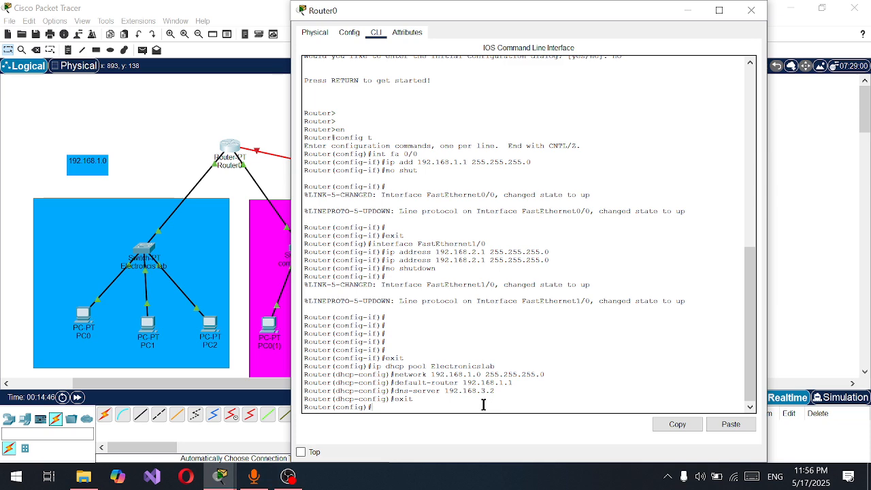
# Create a DHCP pool named ComputingLab on Router0 for network 192.168.2.0 with mask 255.255.255.0
pyautogui.moveTo(498, 3); pyautogui.dragTo(647, 5)
pyautogui.click(822, 7)
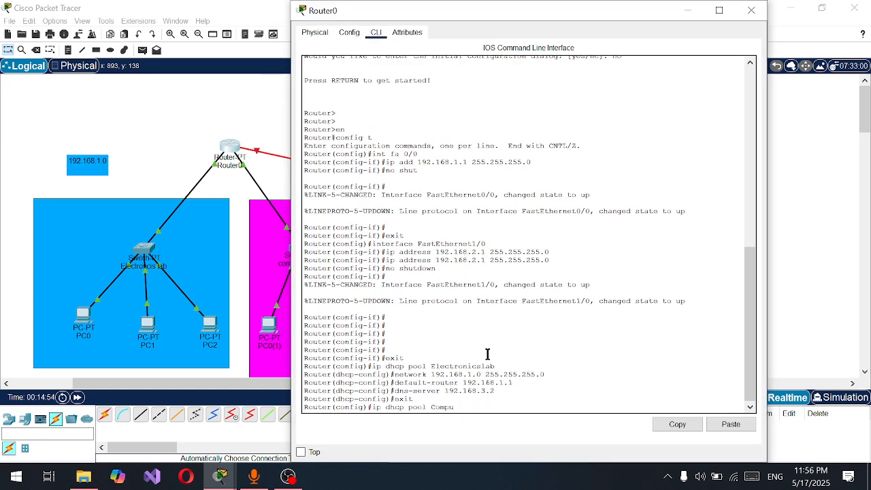
pyautogui.press('BackSpace')
pyautogui.press('BackSpace')
pyautogui.press('BackSpace')
pyautogui.write('gLab')
pyautogui.press('Return')
pyautogui.write('network 192.168.2.0')
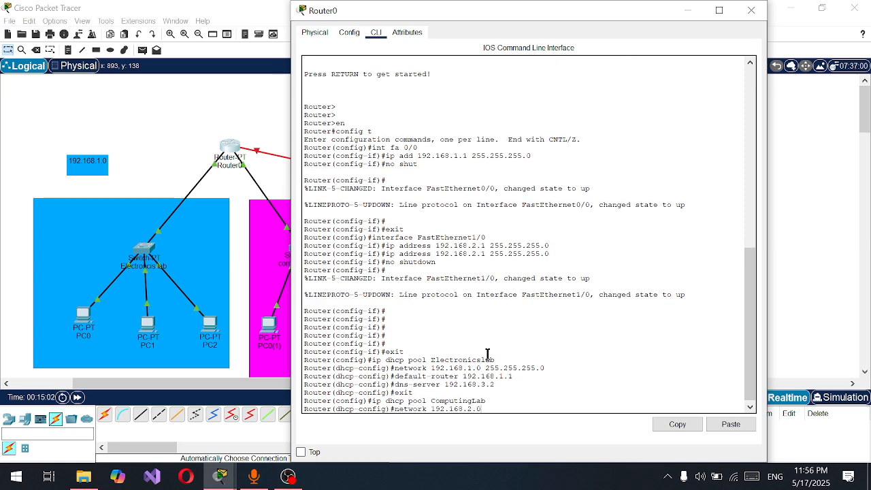
pyautogui.write(' 255.255.255.0')
pyautogui.press('Return')
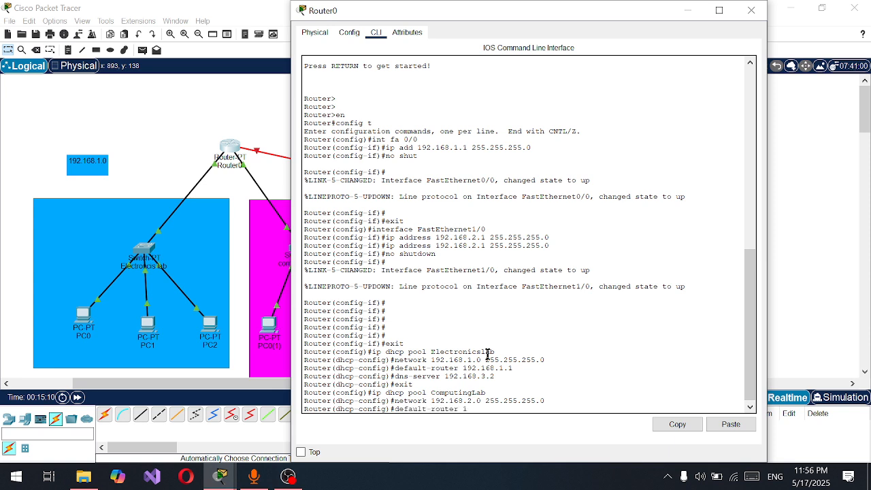
# Give the ComputingLab pool default router 192.168.2.1 and DNS server 192.168.3.2, and exit the pool configuration
pyautogui.write('default-router 192.168.1.')
pyautogui.press('Return')
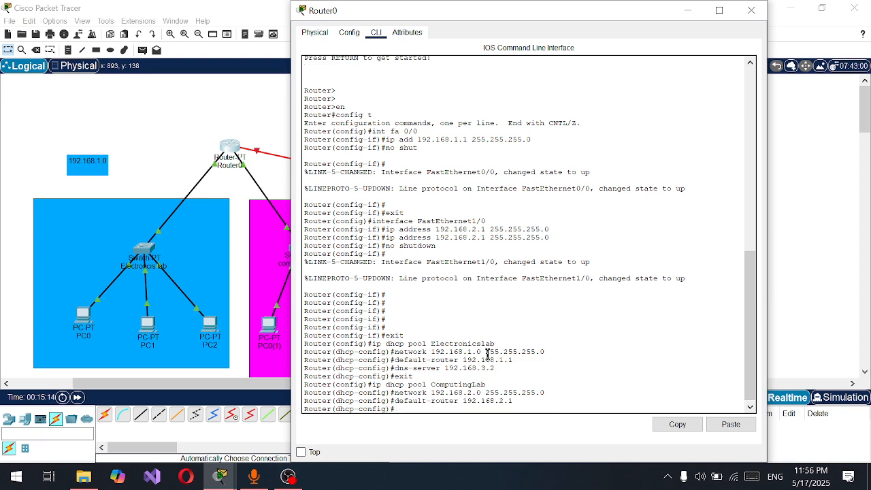
pyautogui.write('dns-server')
pyautogui.click(730, 424)
pyautogui.press('Return')
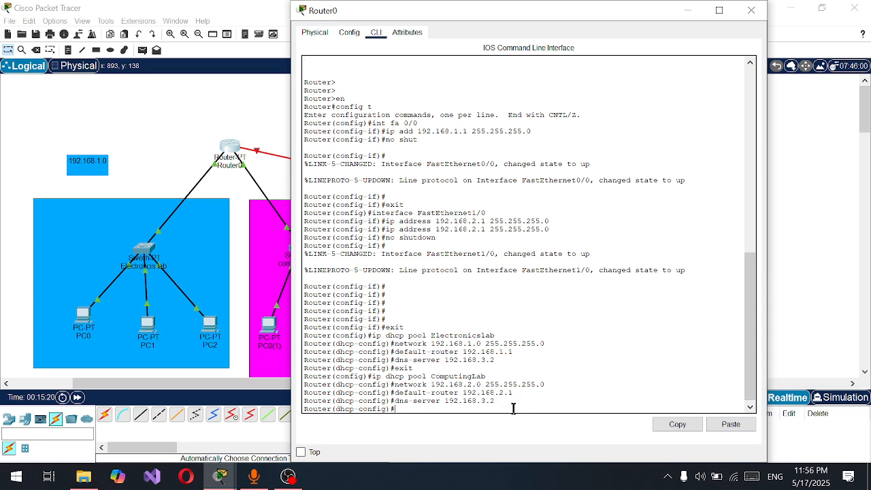
pyautogui.write('exit')
pyautogui.press('Return')
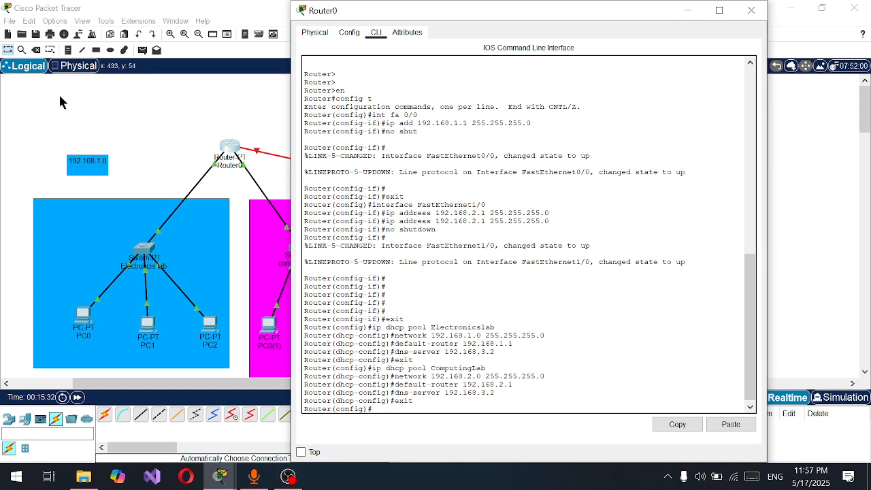
# Move the 192.168.1.0 and 192.168.2.0 labels upward, and shift the blue electronics lab area slightly down
pyautogui.click(107, 118)
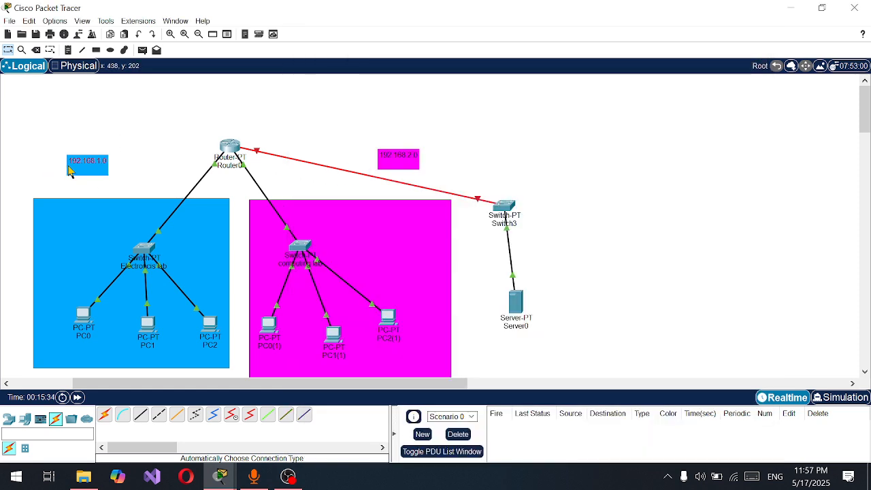
pyautogui.moveTo(67, 166)
pyautogui.mouseDown()
pyautogui.moveTo(79, 161)
pyautogui.moveTo(69, 156)
pyautogui.mouseUp()
pyautogui.click(174, 126)
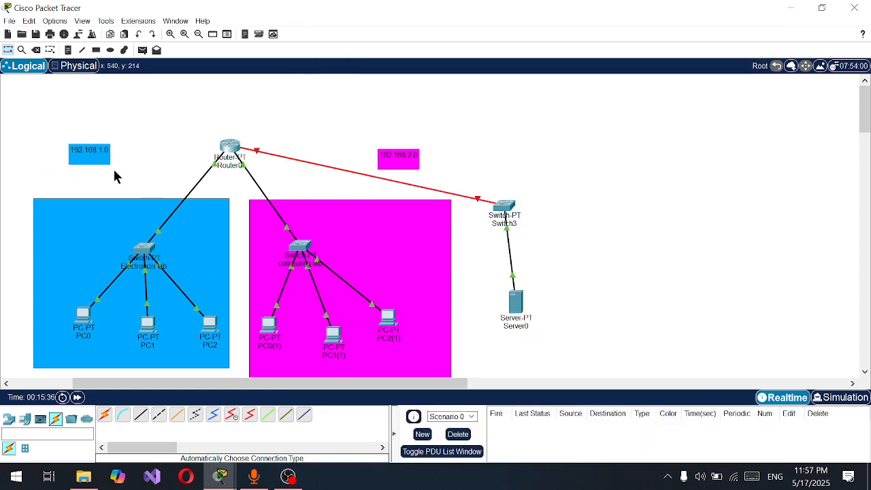
pyautogui.moveTo(402, 162); pyautogui.dragTo(409, 139)
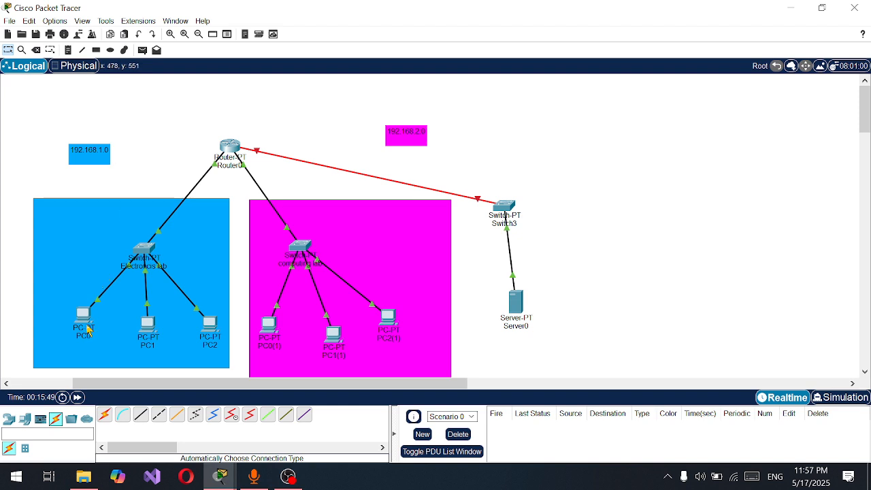
pyautogui.moveTo(62, 299)
pyautogui.mouseDown()
pyautogui.moveTo(117, 351)
pyautogui.moveTo(87, 338)
pyautogui.moveTo(62, 306)
pyautogui.mouseUp()
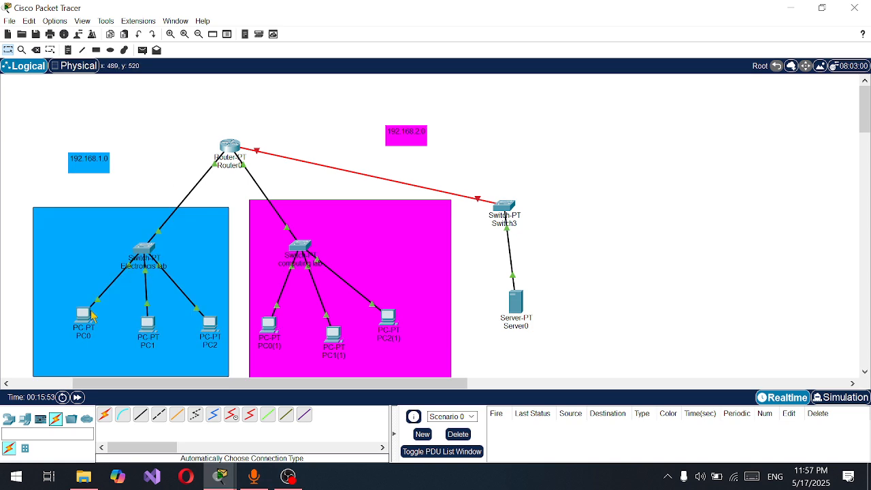
# Exclude the electronics lab gateway address 192.168.1.1 from DHCP assignment on Router0
pyautogui.moveTo(204, 183)
pyautogui.click(229, 149)
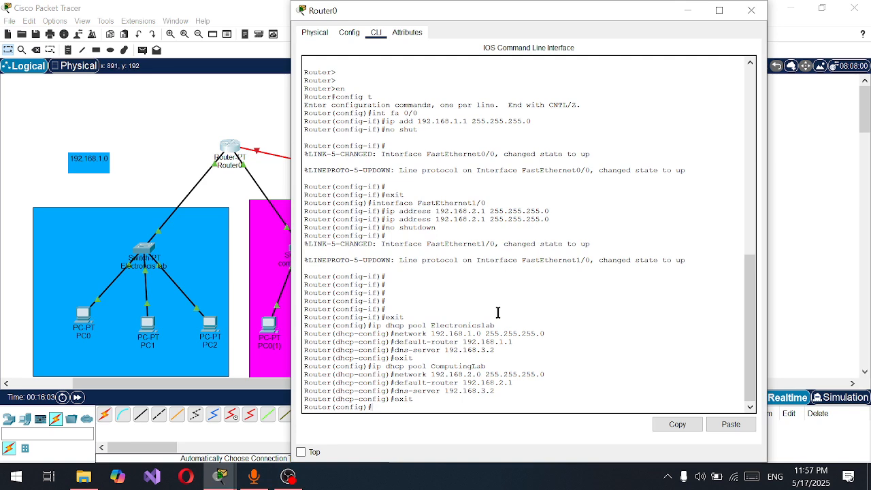
pyautogui.write('ip dhcp')
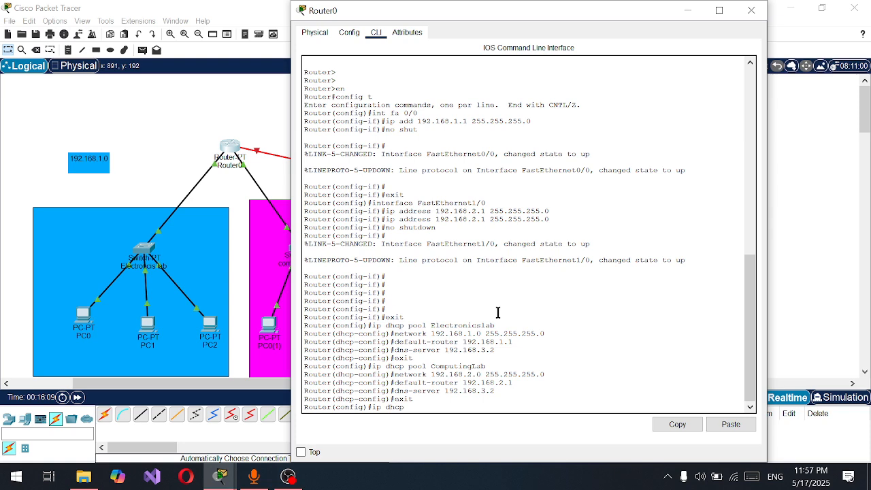
pyautogui.write('exc')
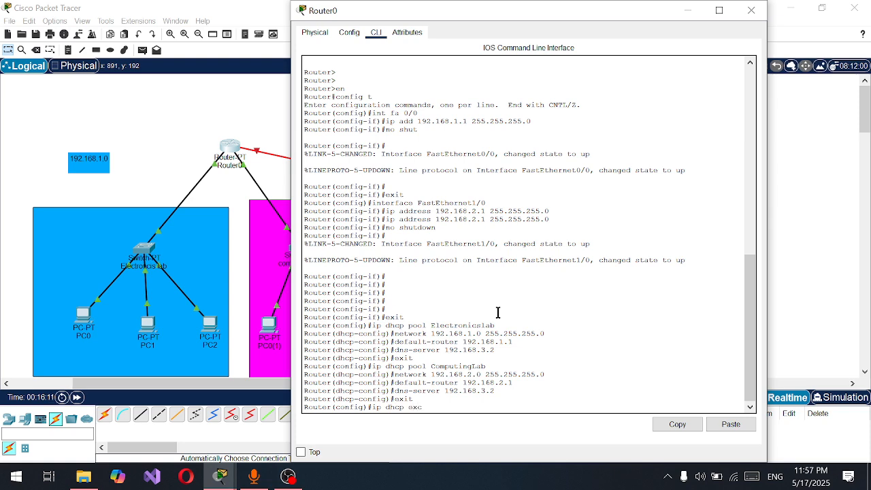
pyautogui.write('luded-addre')
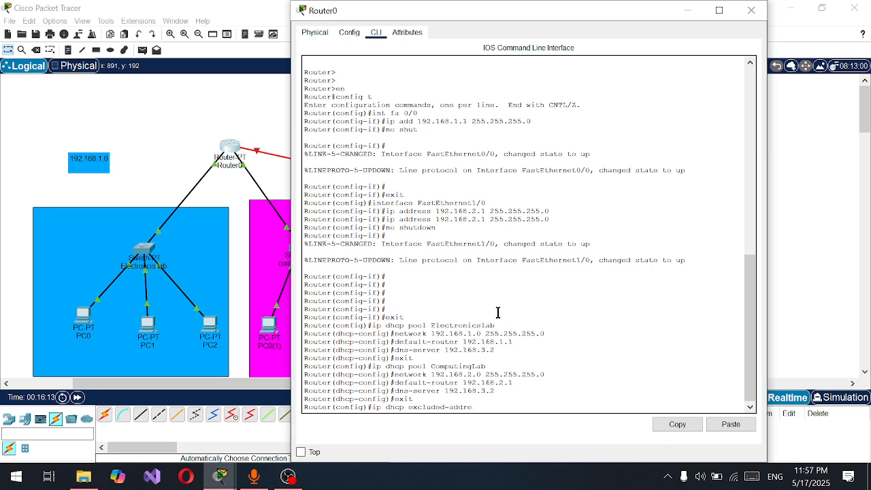
pyautogui.write('ss 192.168.1.1')
pyautogui.press('Return')
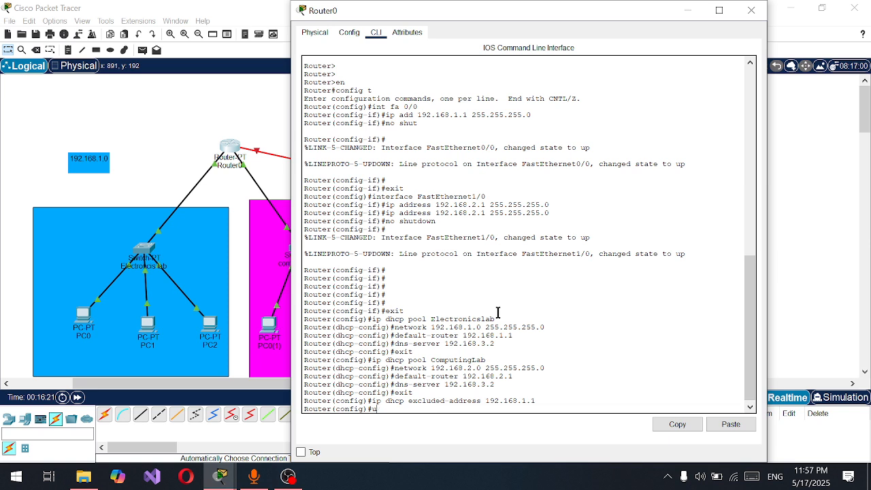
# Try to exclude the computing lab gateway address 192.168.2.1 from DHCP assignment on Router0
pyautogui.write('ip dhcp excluded-address 192.')
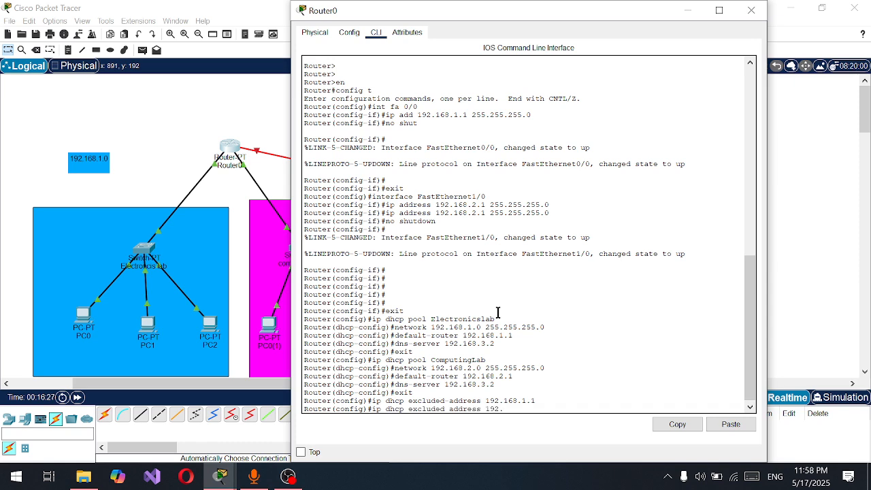
pyautogui.write('168.2.1')
pyautogui.press('Return')
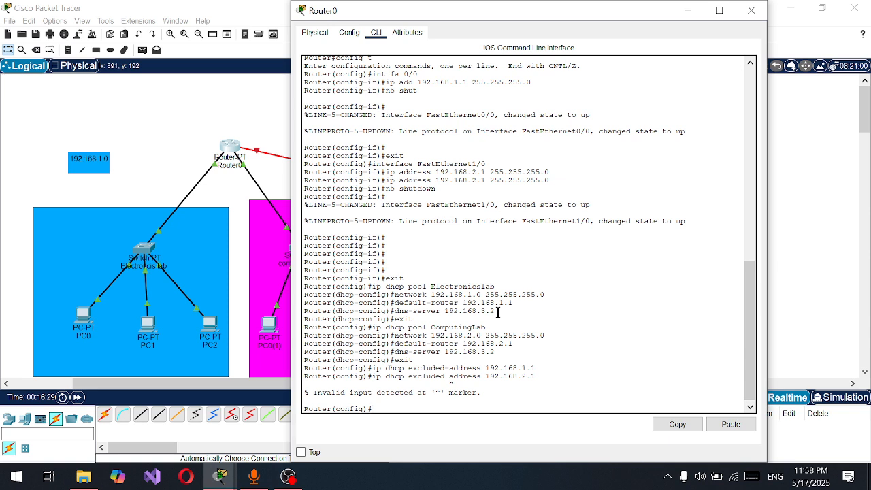
# Recall and correct the exclusion command to ip dhcp excluded-address 192.168.2.1, run it, and exit global configuration mode
pyautogui.press('Up')
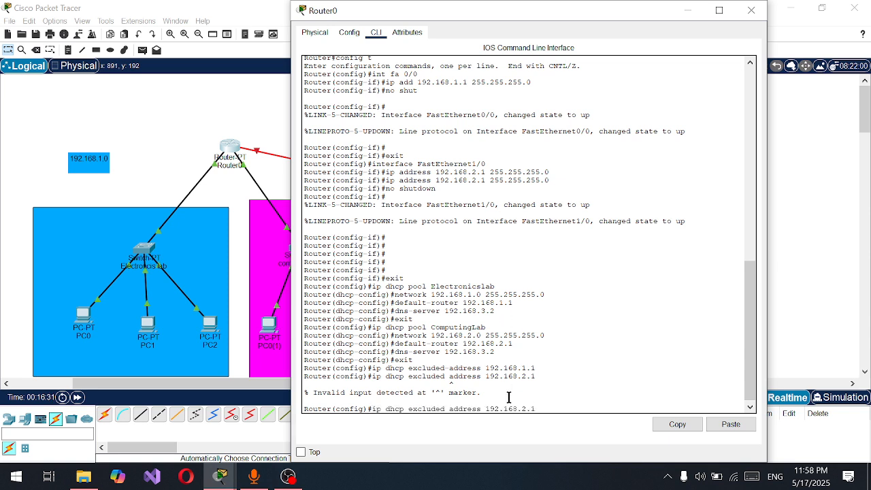
pyautogui.press('Left')
pyautogui.press('Left')
pyautogui.press('Left')
pyautogui.press('Left')
pyautogui.press('Left')
pyautogui.press('Left')
pyautogui.press('Left')
pyautogui.press('Left')
pyautogui.press('Left')
pyautogui.press('Left')
pyautogui.press('Left')
pyautogui.press('Left')
pyautogui.press('Left')
pyautogui.press('Left')
pyautogui.press('Left')
pyautogui.press('Left')
pyautogui.press('Left')
pyautogui.press('Left')
pyautogui.press('Left')
pyautogui.press('BackSpace')
pyautogui.write('-')
pyautogui.press('Return')
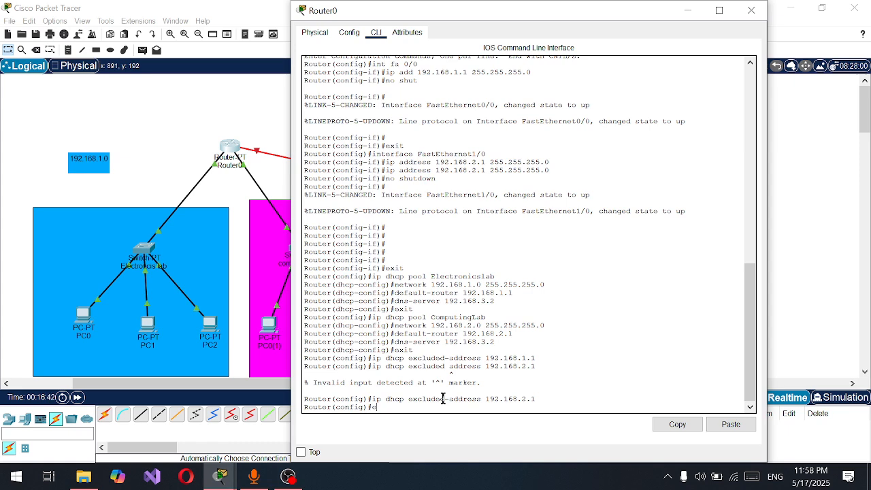
pyautogui.write('it')
pyautogui.press('Return')
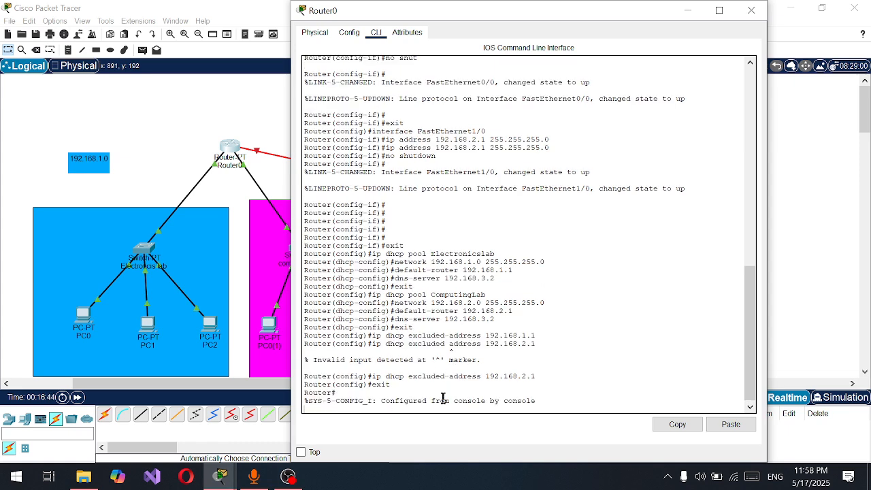
pyautogui.press('Return')
pyautogui.press('Return')
pyautogui.press('Return')
pyautogui.press('Return')
pyautogui.press('Return')
pyautogui.press('Return')
pyautogui.press('Return')
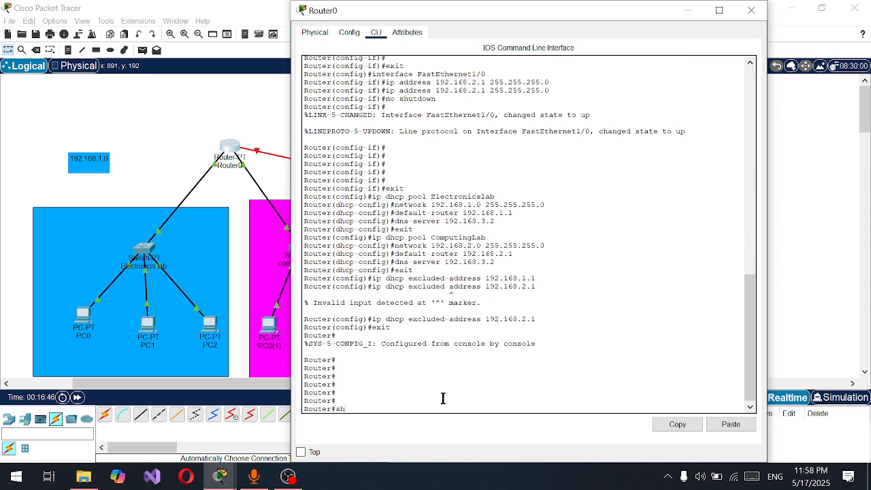
# Show Router0's running configuration, examine the DHCP excluded addresses and pools, and close the router window
pyautogui.write('show run')
pyautogui.press('Return')
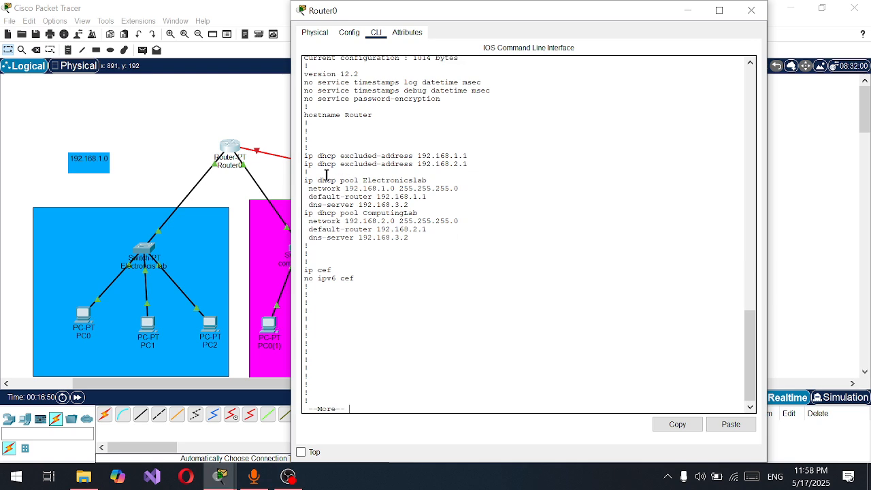
pyautogui.moveTo(304, 157); pyautogui.dragTo(472, 154)
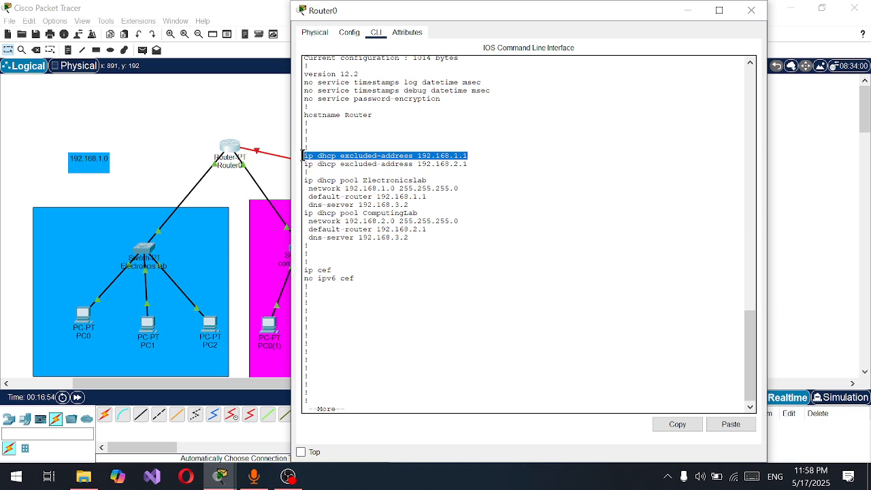
pyautogui.moveTo(304, 156); pyautogui.dragTo(497, 167)
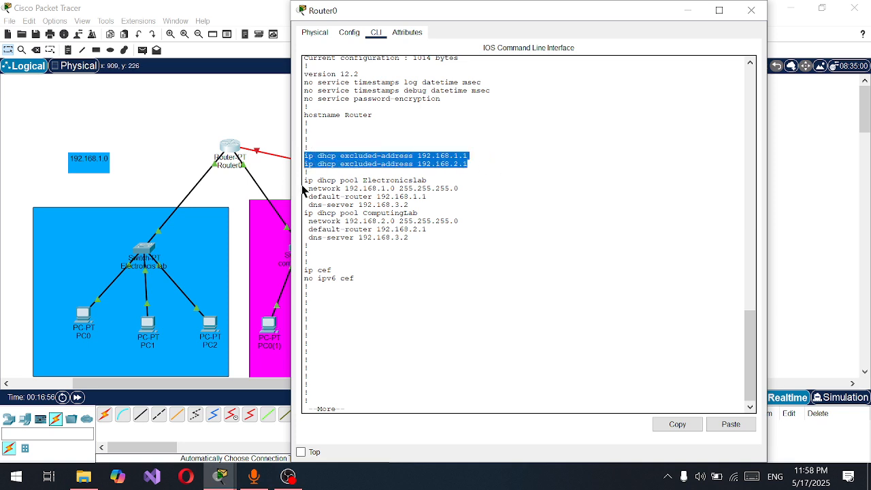
pyautogui.moveTo(305, 180); pyautogui.dragTo(462, 212)
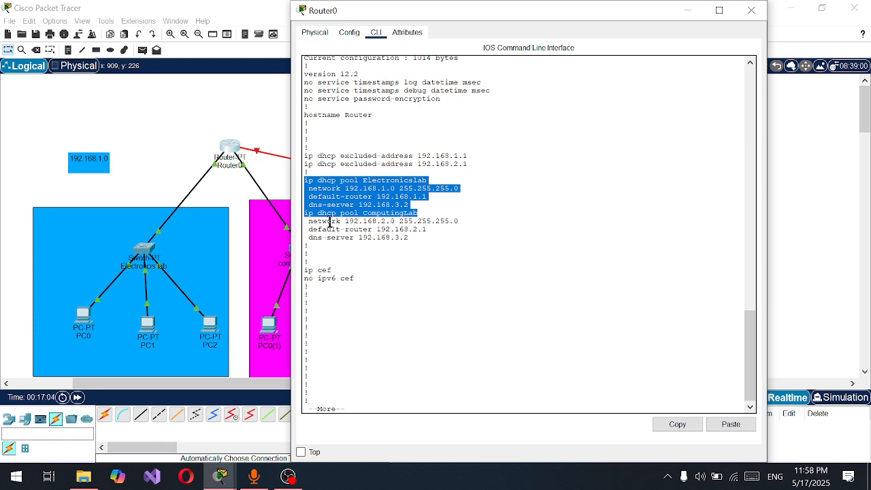
pyautogui.click(751, 10)
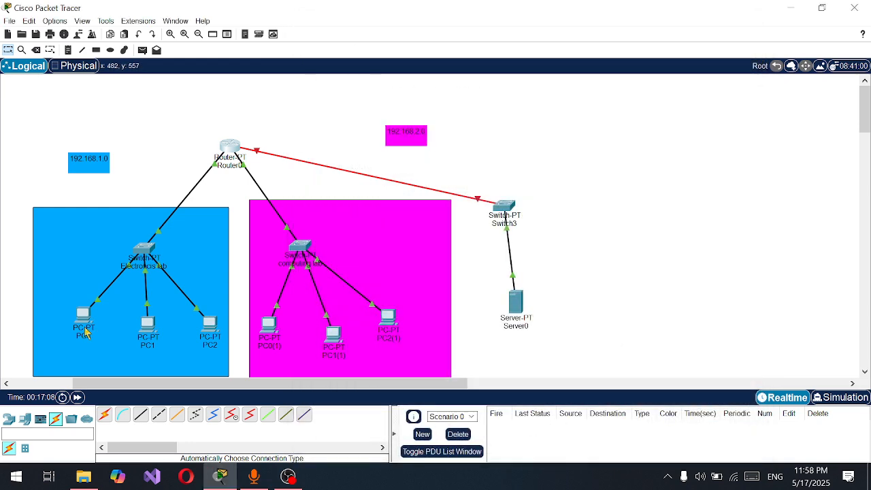
# Switch PC0's IPv4 gateway and DNS settings to DHCP and check the addressing on its FastEthernet0 interface
pyautogui.click(79, 322)
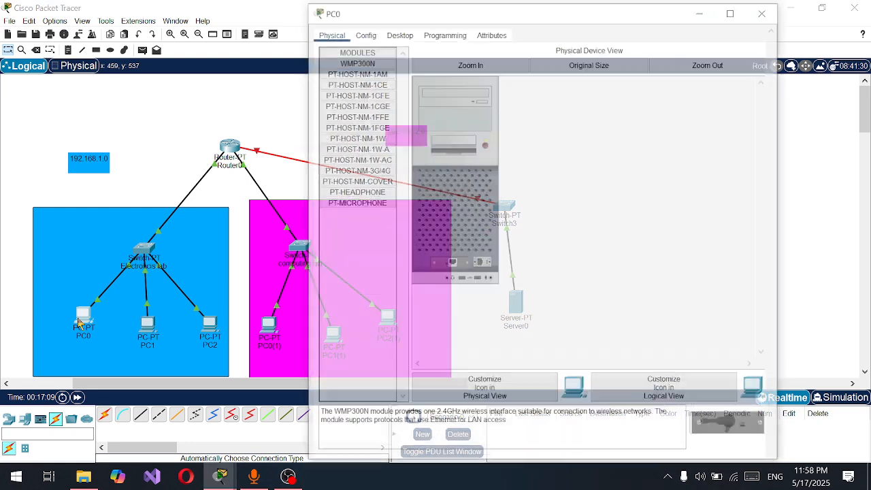
pyautogui.click(363, 32)
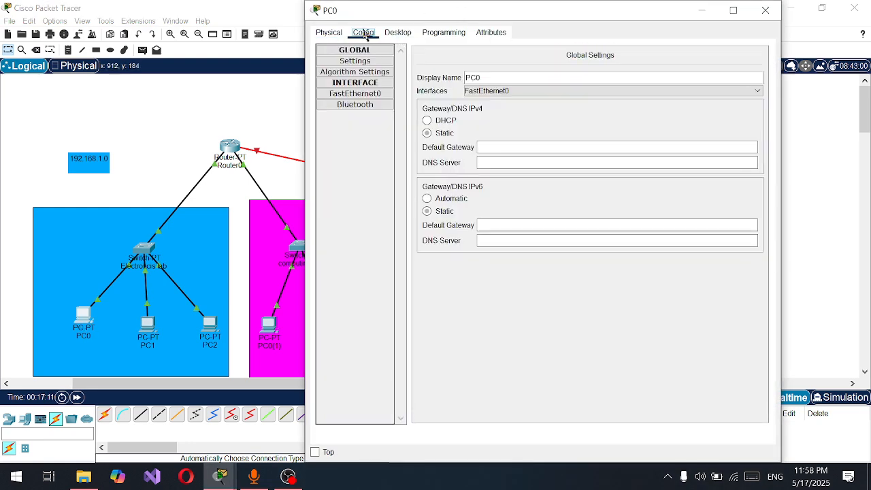
pyautogui.click(450, 124)
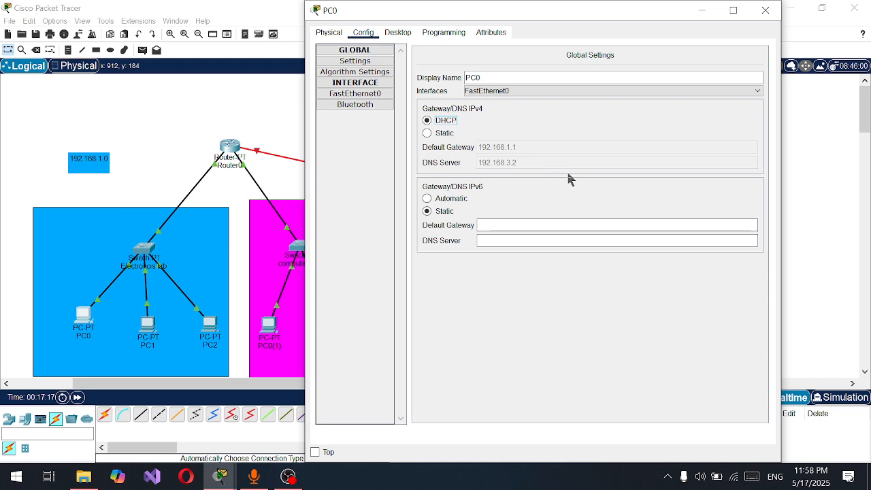
pyautogui.click(477, 152)
pyautogui.click(378, 96)
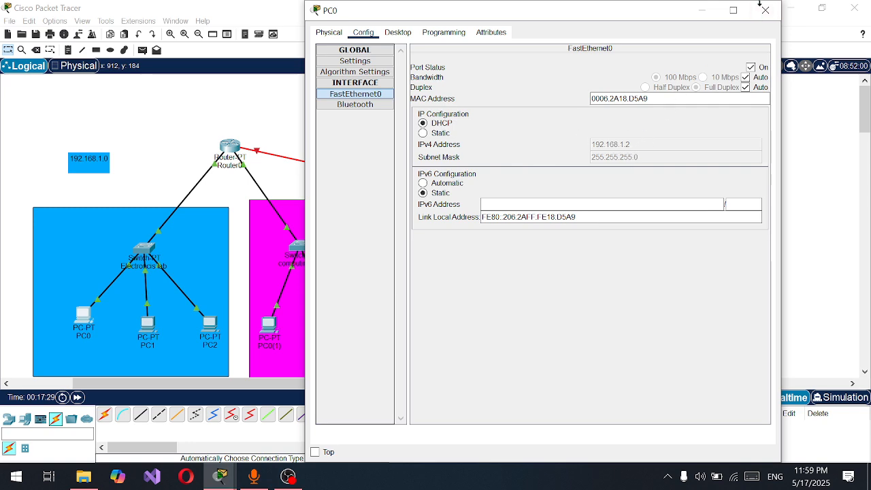
pyautogui.click(764, 10)
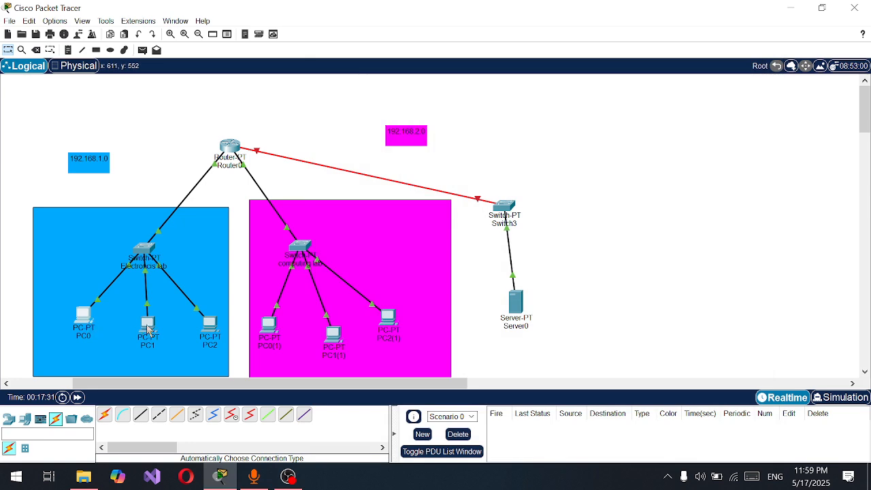
# Set PC1 in the electronics lab to obtain its IPv4 configuration through DHCP
pyautogui.click(148, 328)
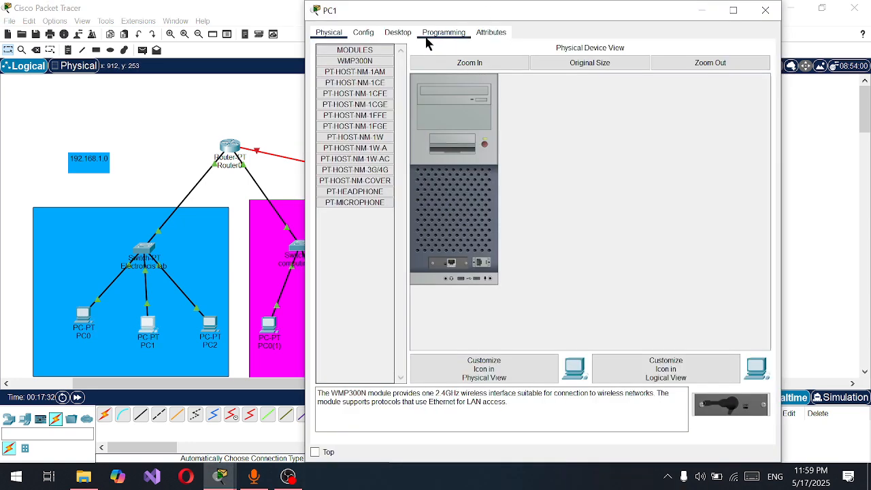
pyautogui.click(397, 32)
pyautogui.click(345, 86)
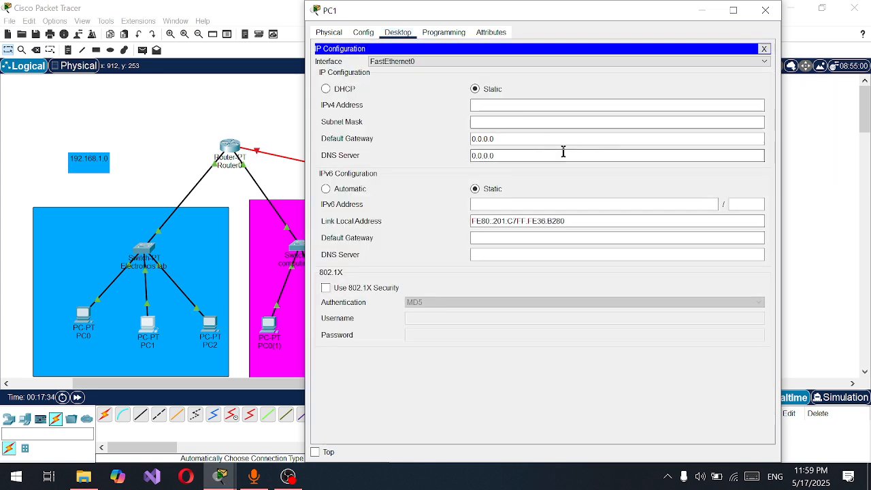
pyautogui.click(327, 90)
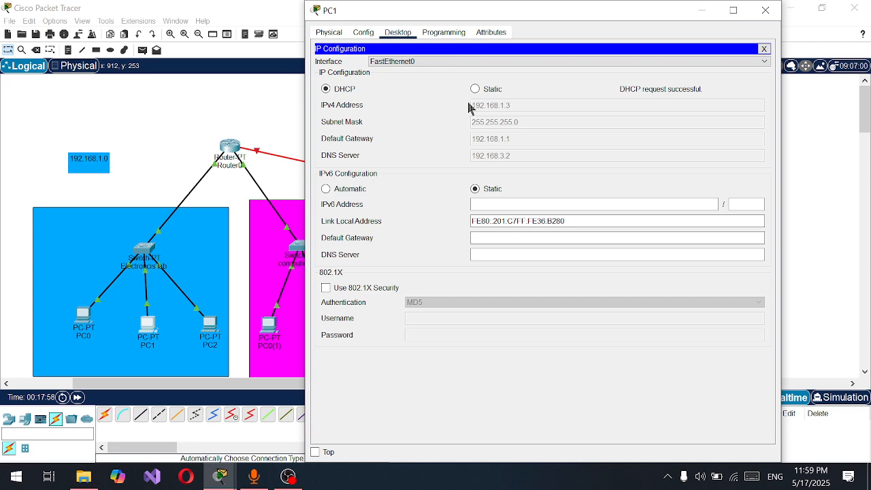
pyautogui.click(766, 10)
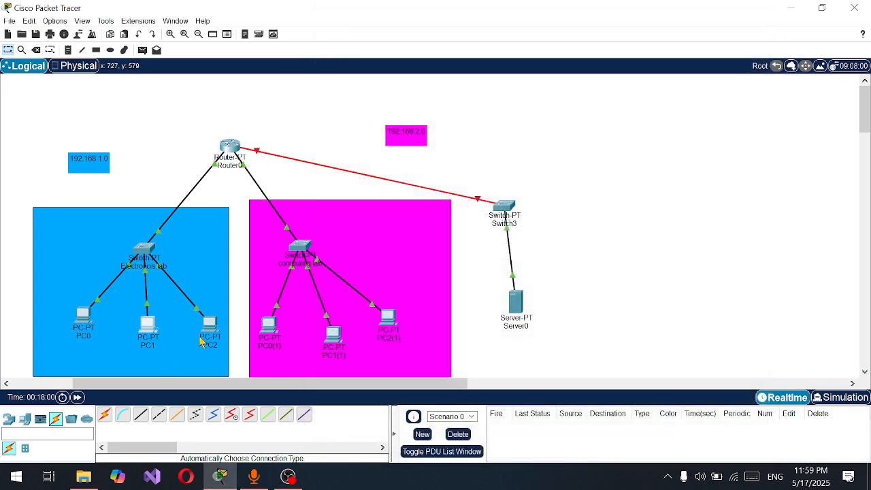
# Set PC2 in the electronics lab to obtain its IPv4 configuration through DHCP
pyautogui.click(209, 329)
pyautogui.click(398, 32)
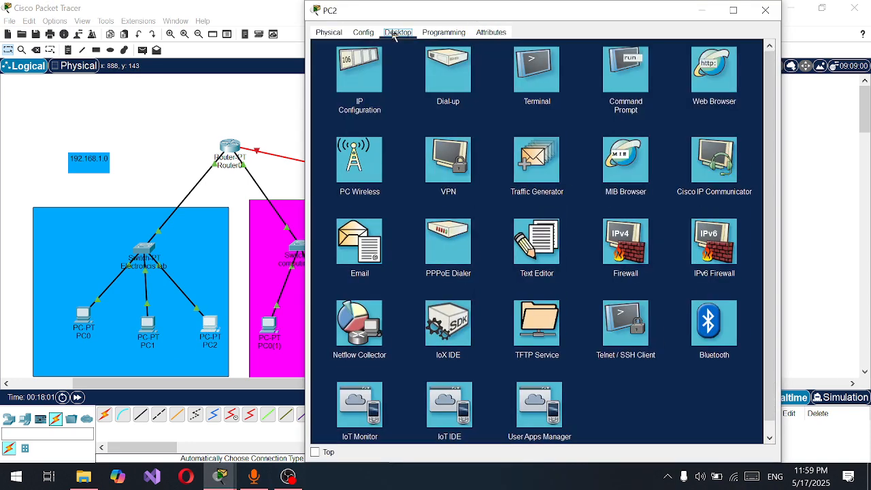
pyautogui.click(361, 78)
pyautogui.click(353, 91)
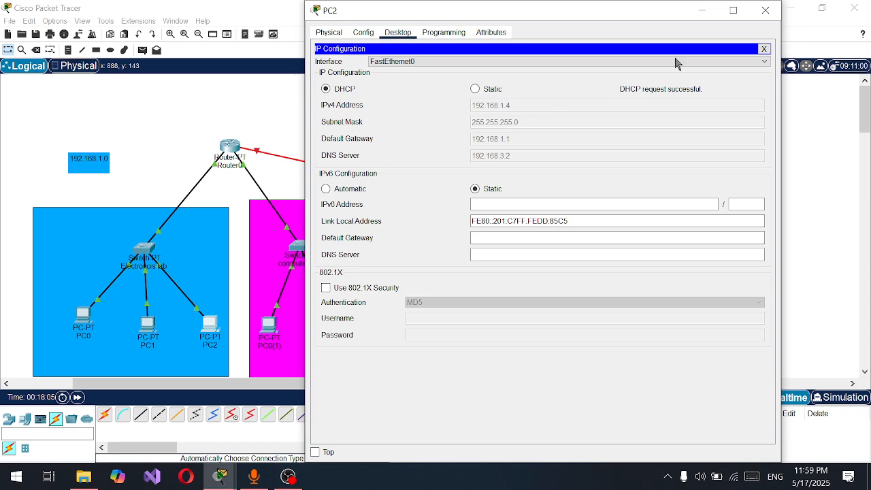
pyautogui.click(766, 10)
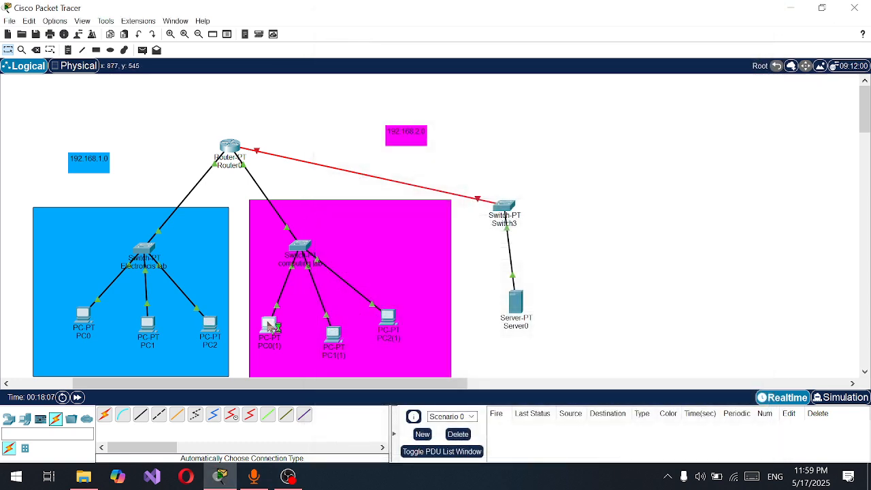
# Set PC0(1) in the computing lab to obtain its IPv4 configuration through DHCP
pyautogui.click(270, 328)
pyautogui.click(397, 33)
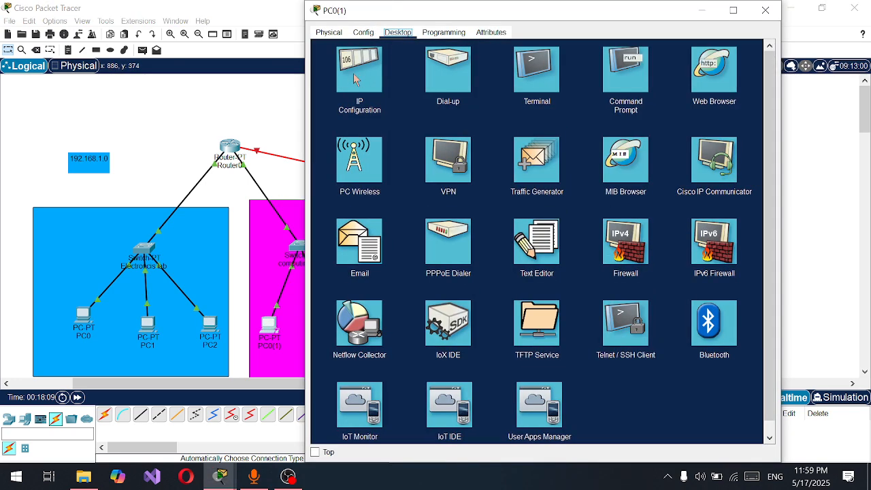
pyautogui.click(357, 77)
pyautogui.click(344, 89)
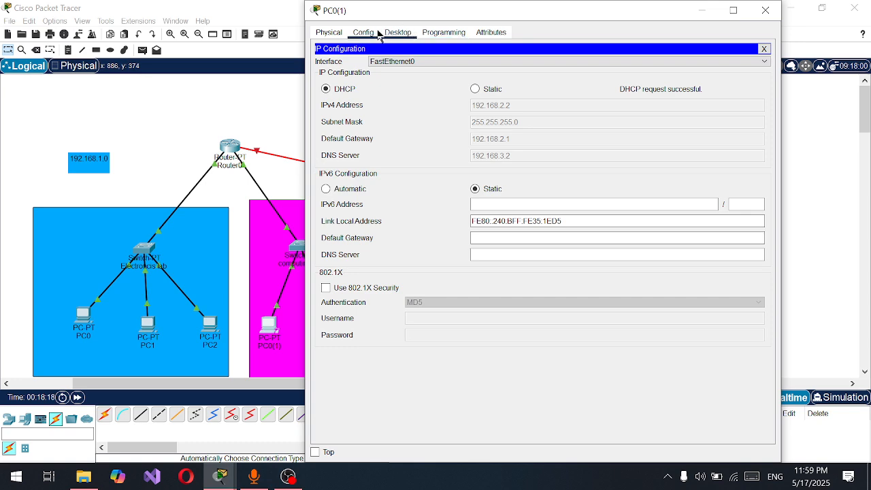
pyautogui.click(399, 33)
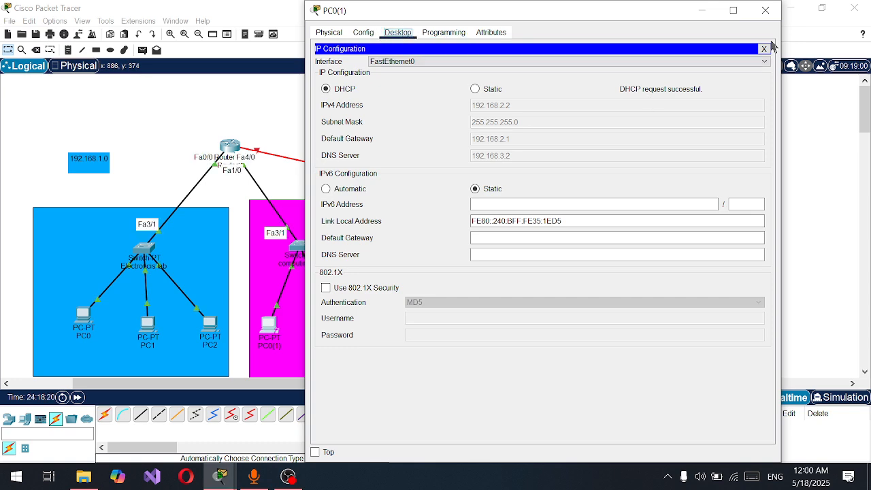
pyautogui.click(764, 49)
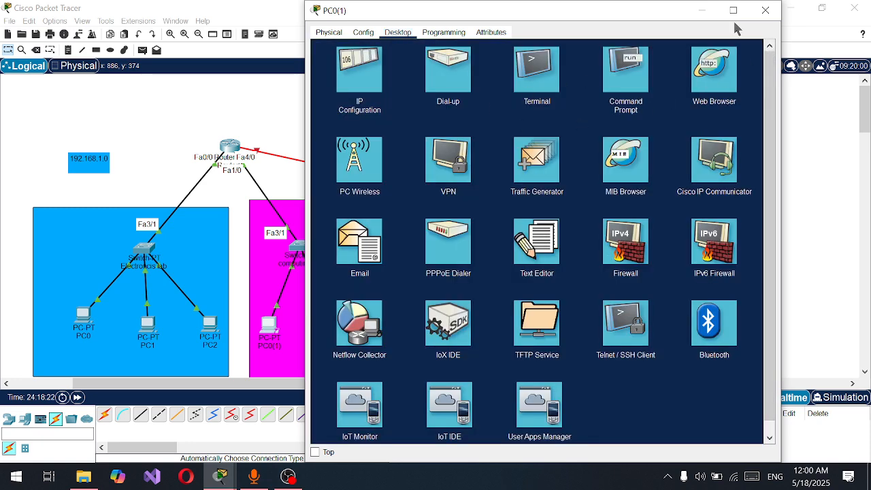
pyautogui.click(765, 10)
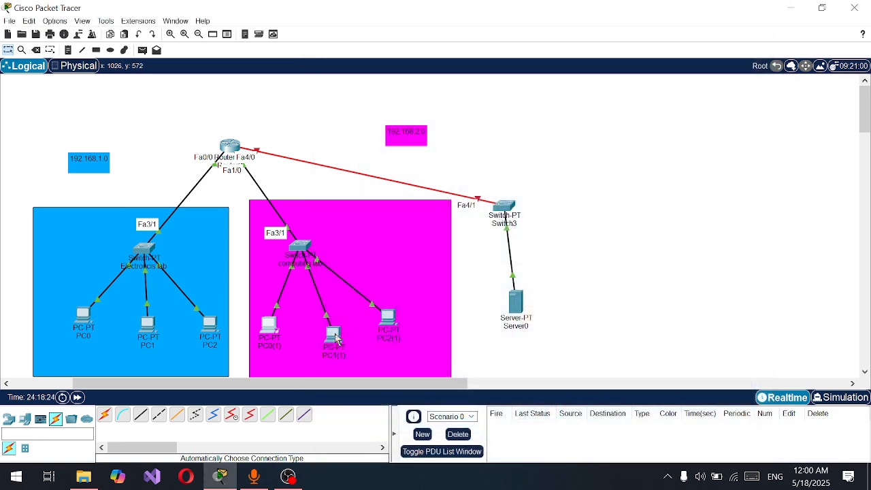
# Set PC1(1) in the computing lab to obtain its IPv4 configuration through DHCP
pyautogui.click(334, 335)
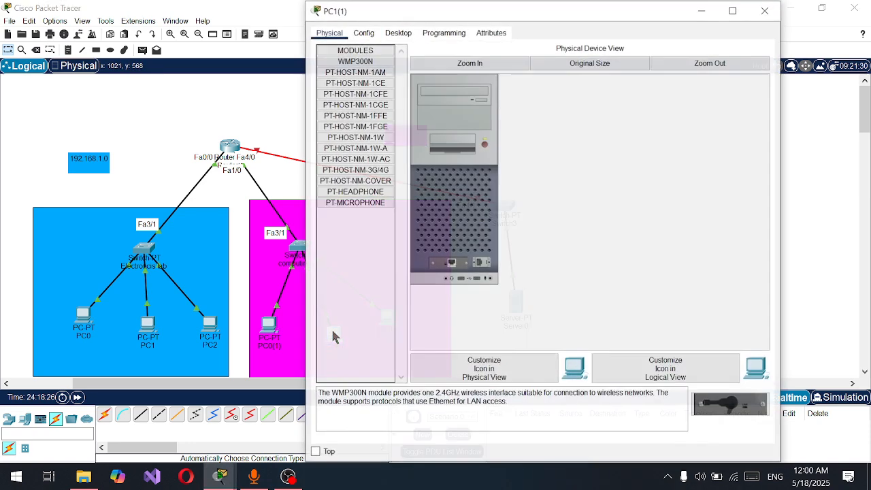
pyautogui.click(399, 33)
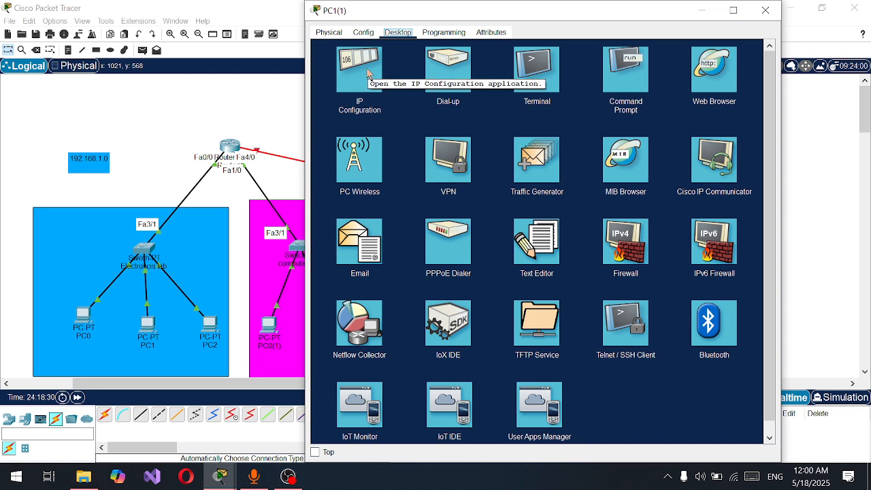
pyautogui.click(368, 73)
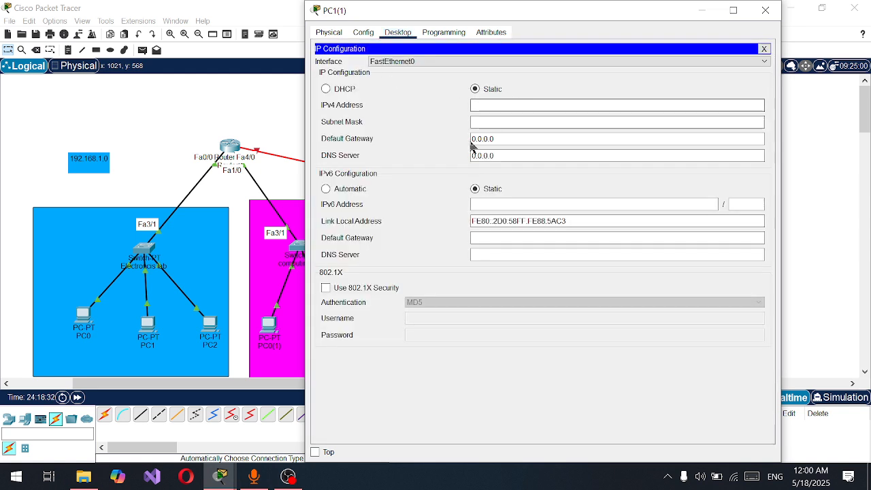
pyautogui.click(351, 90)
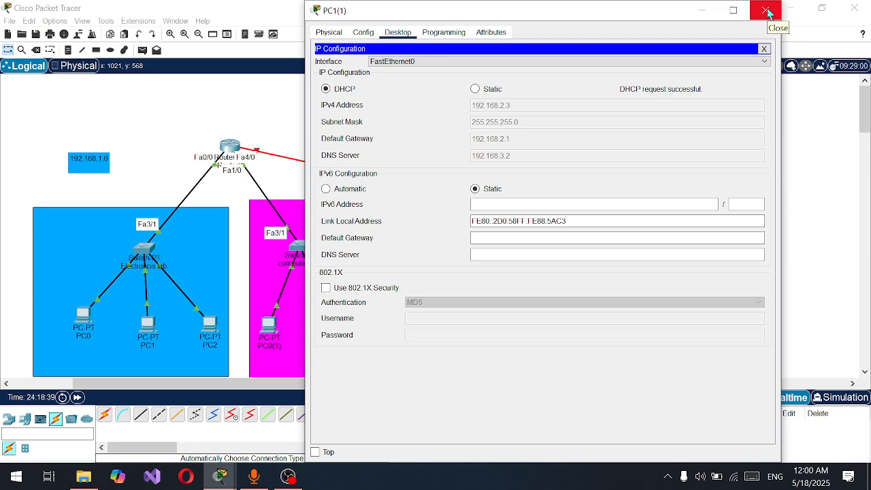
pyautogui.click(766, 10)
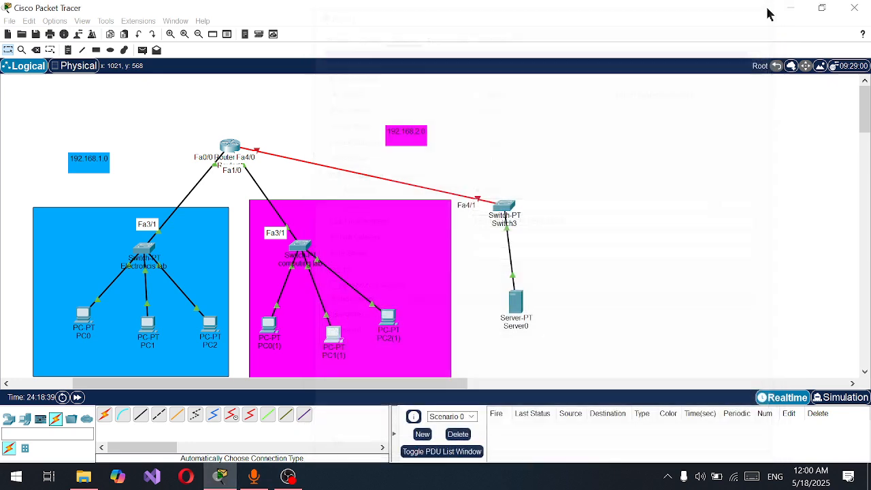
# Set PC2(1) in the computing lab to obtain its IPv4 configuration through DHCP
pyautogui.click(389, 320)
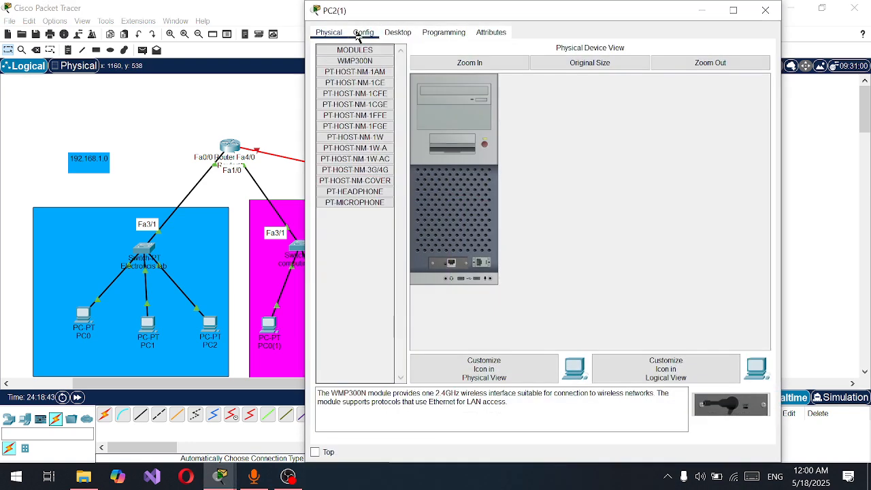
pyautogui.click(361, 32)
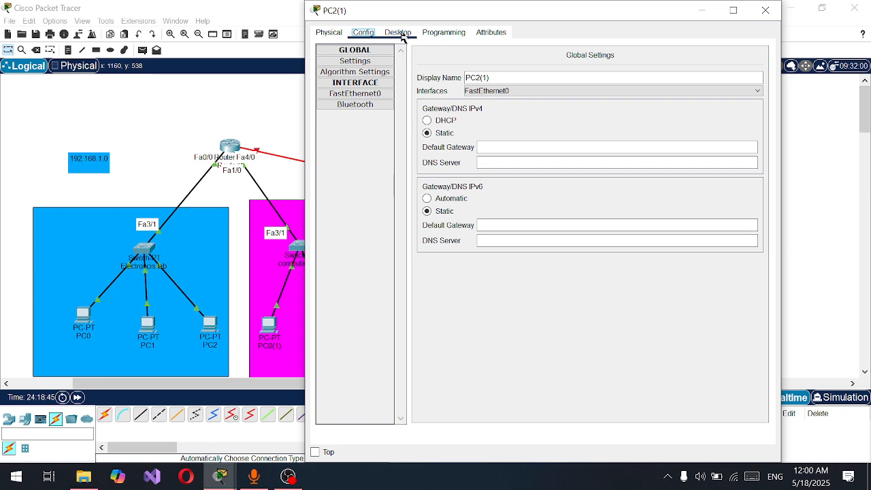
pyautogui.click(400, 34)
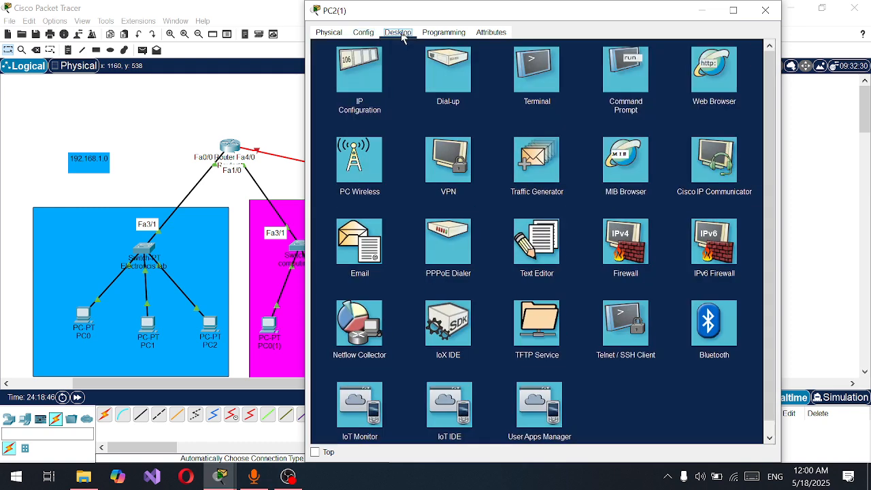
pyautogui.click(371, 68)
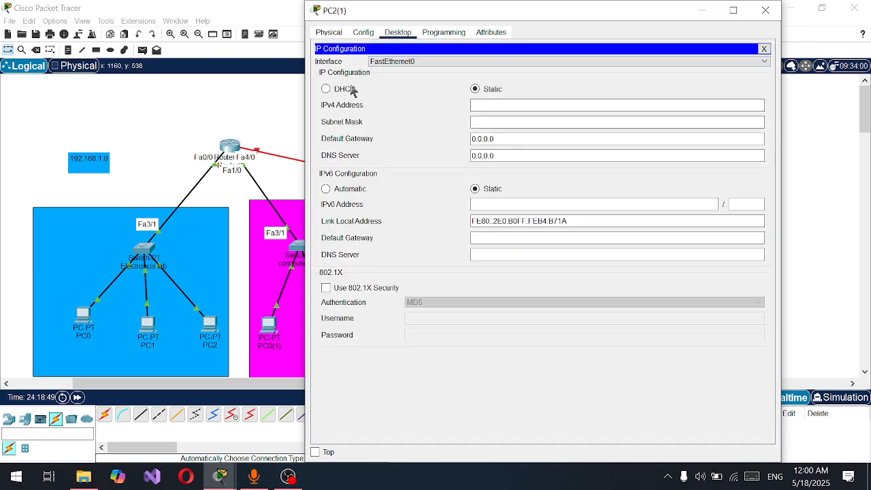
pyautogui.click(349, 89)
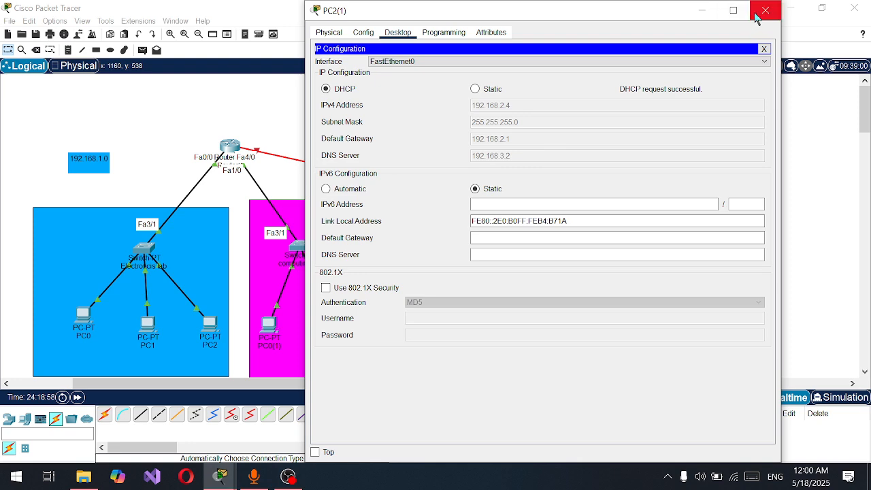
pyautogui.click(765, 11)
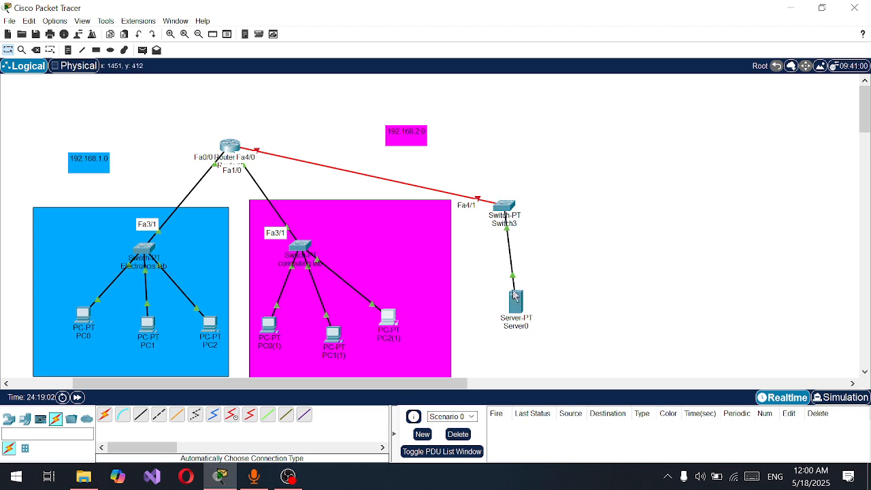
# Move Switch3 higher above Server0 and check the server's HTTP service settings
pyautogui.moveTo(489, 214); pyautogui.dragTo(505, 169)
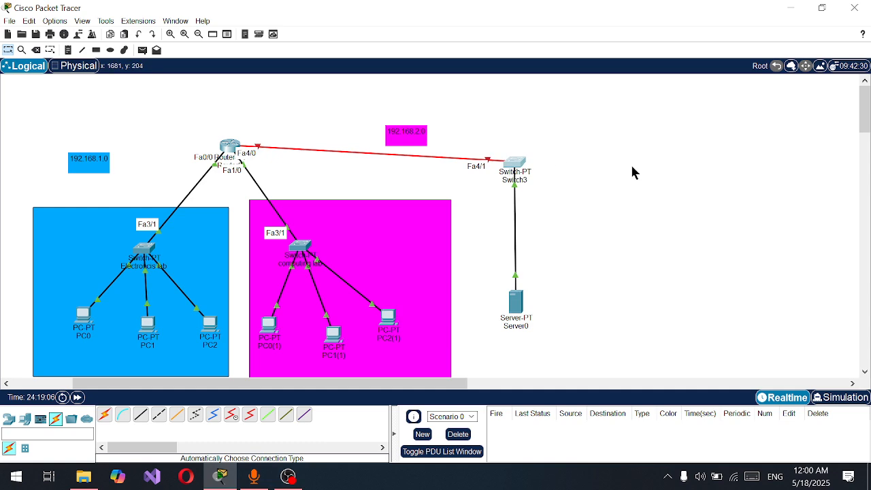
pyautogui.click(520, 305)
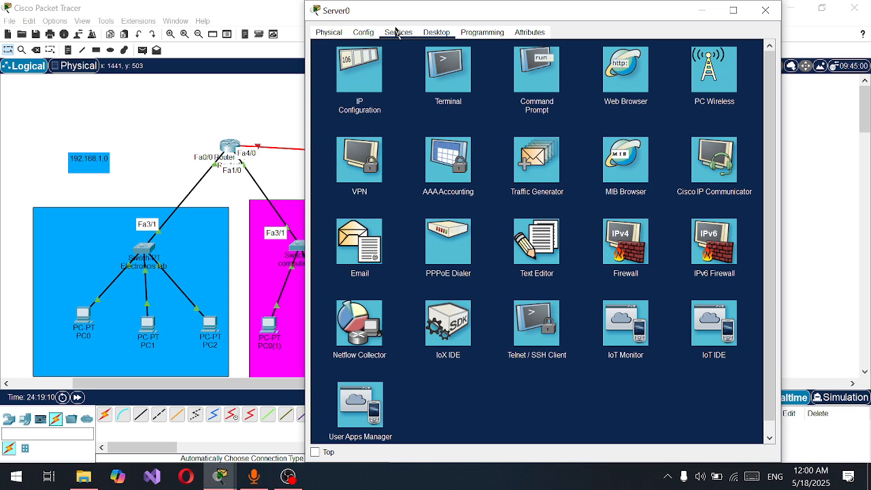
pyautogui.click(399, 33)
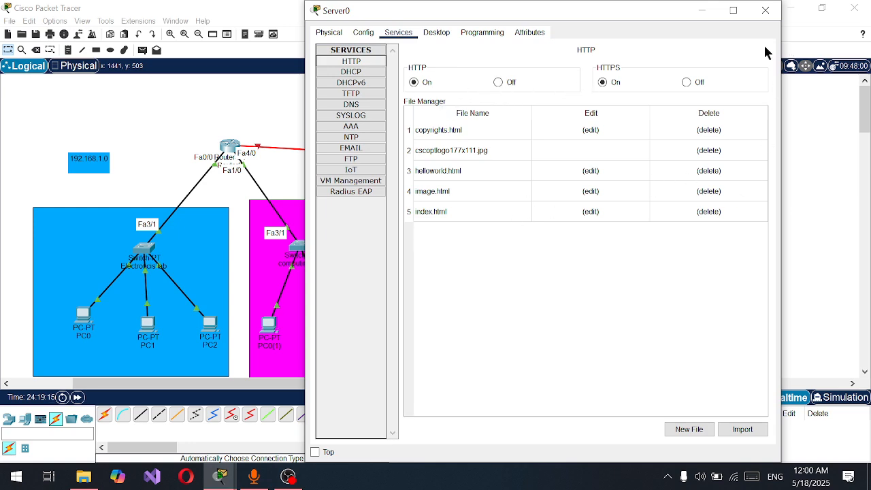
pyautogui.click(766, 12)
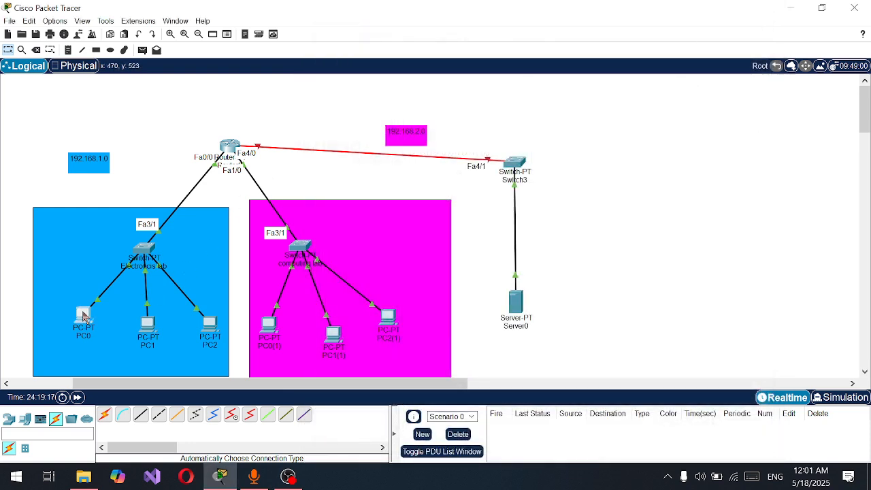
# Test web access to the server at 192.168.3.2 from PC0's web browser and close the PC's window
pyautogui.click(84, 317)
pyautogui.click(399, 33)
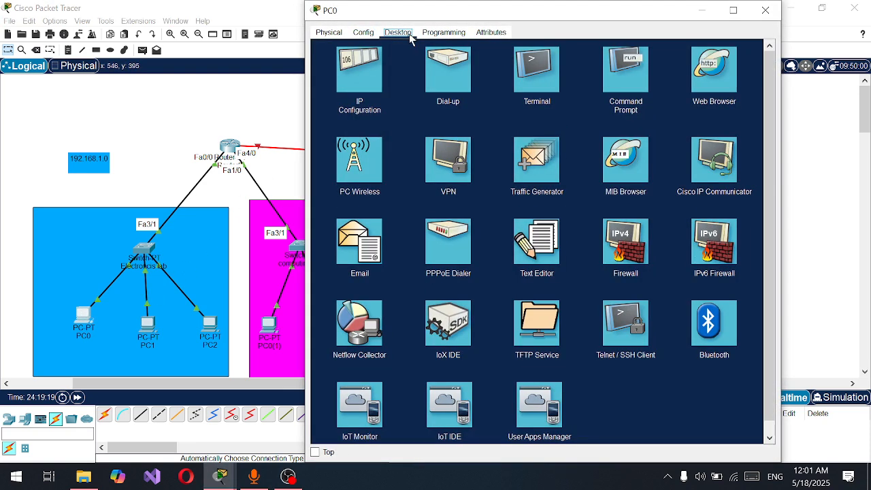
pyautogui.click(712, 89)
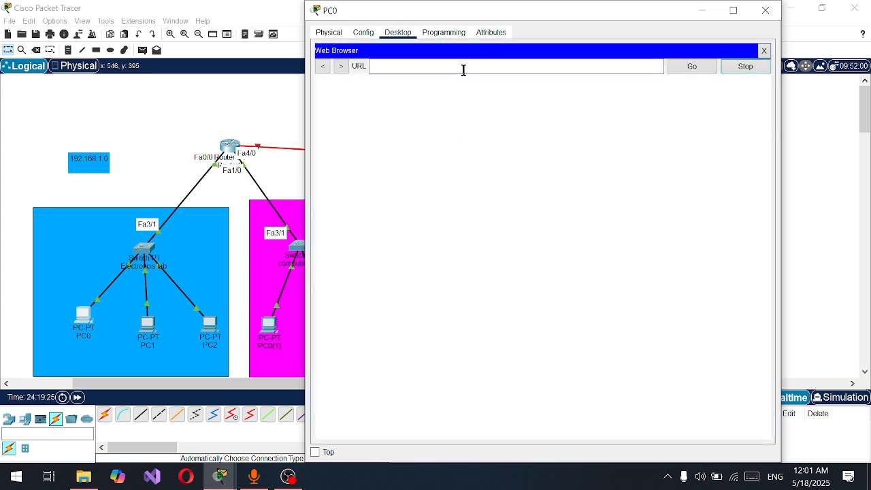
pyautogui.click(464, 69)
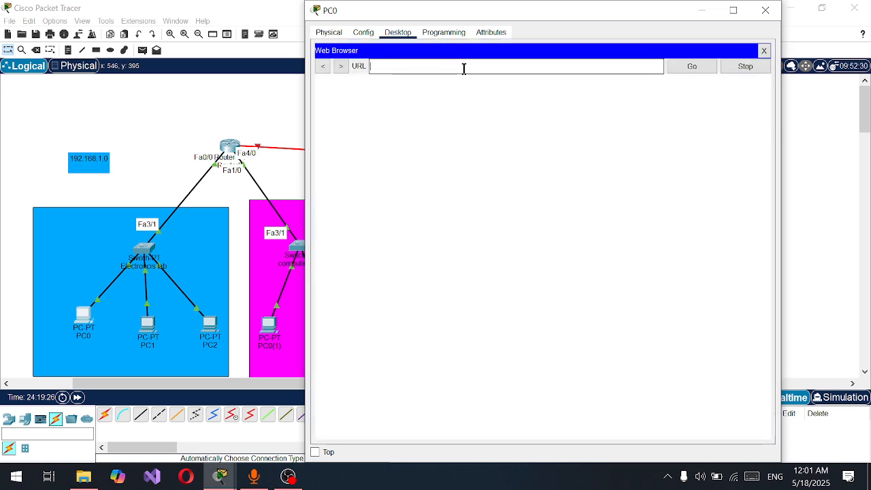
pyautogui.write('192.168.3.2')
pyautogui.click(678, 67)
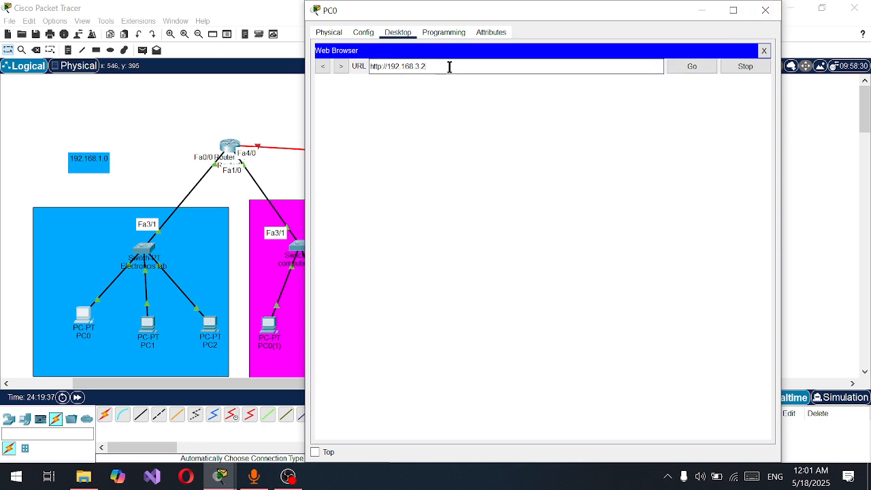
pyautogui.moveTo(452, 70); pyautogui.dragTo(369, 70)
pyautogui.moveTo(479, 10); pyautogui.dragTo(166, 179)
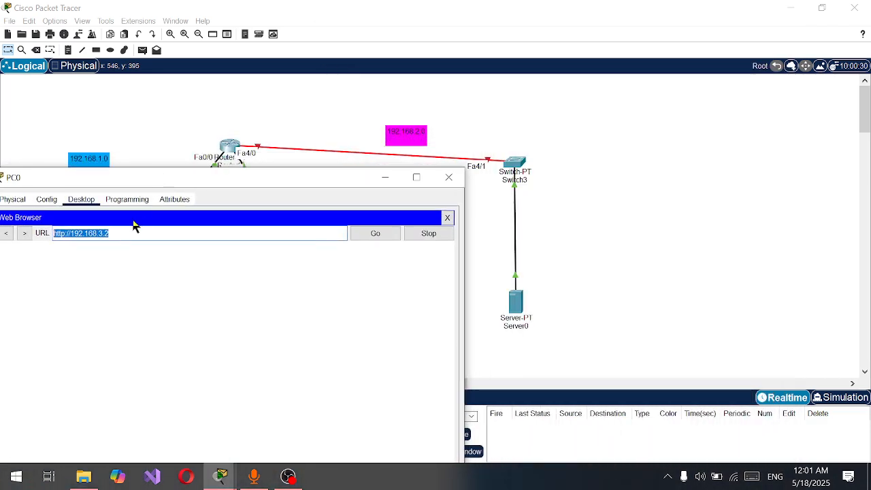
pyautogui.click(448, 177)
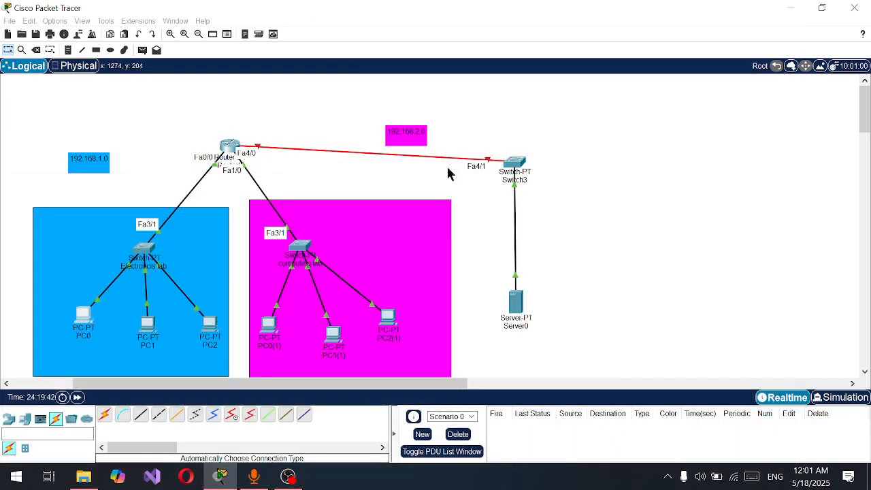
# Review Server0's HTTP service again and rearrange the segment with Server0 lower and Switch3 level with the router
pyautogui.moveTo(520, 307); pyautogui.dragTo(533, 329)
pyautogui.click(532, 329)
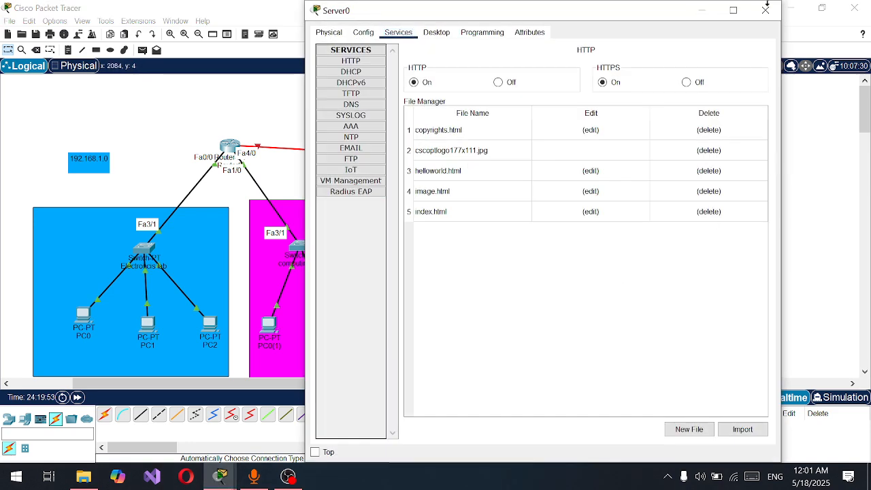
pyautogui.click(763, 12)
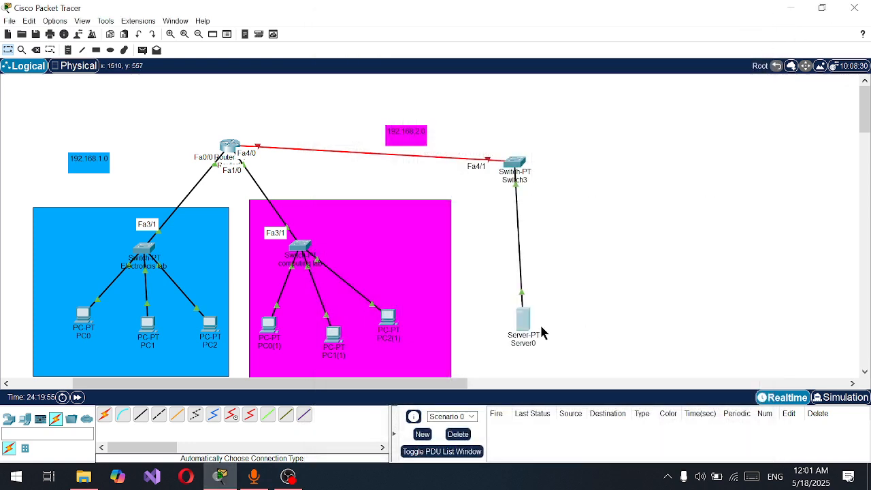
pyautogui.moveTo(537, 322); pyautogui.dragTo(529, 332)
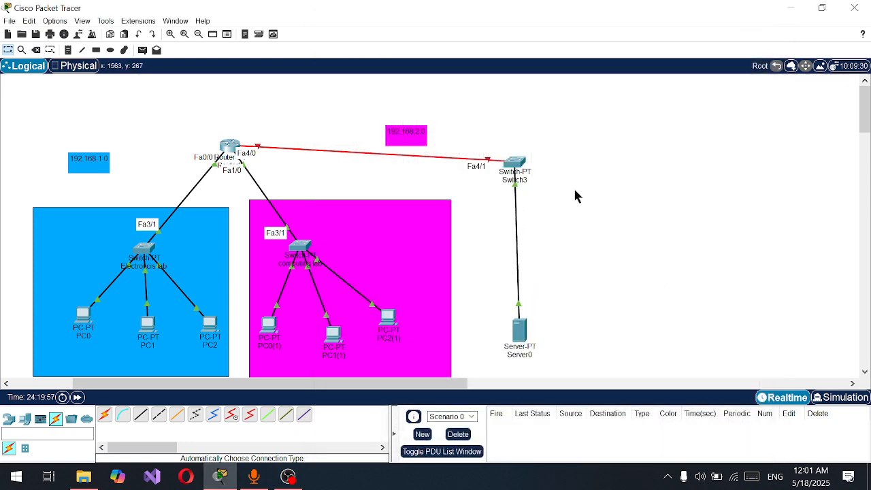
pyautogui.moveTo(516, 166); pyautogui.dragTo(513, 145)
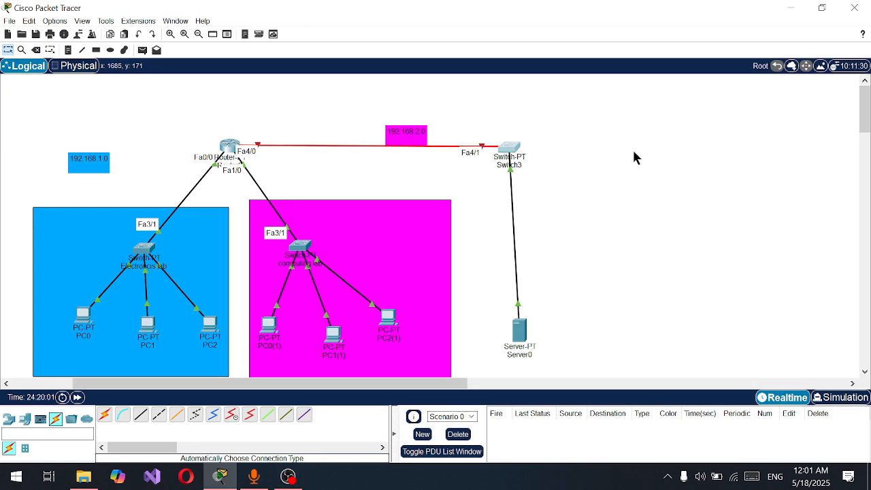
# Move the 192.168.2.0 label just above the router–Switch3 link and the 192.168.1.0 label higher above the electronics lab
pyautogui.moveTo(404, 143); pyautogui.dragTo(405, 141)
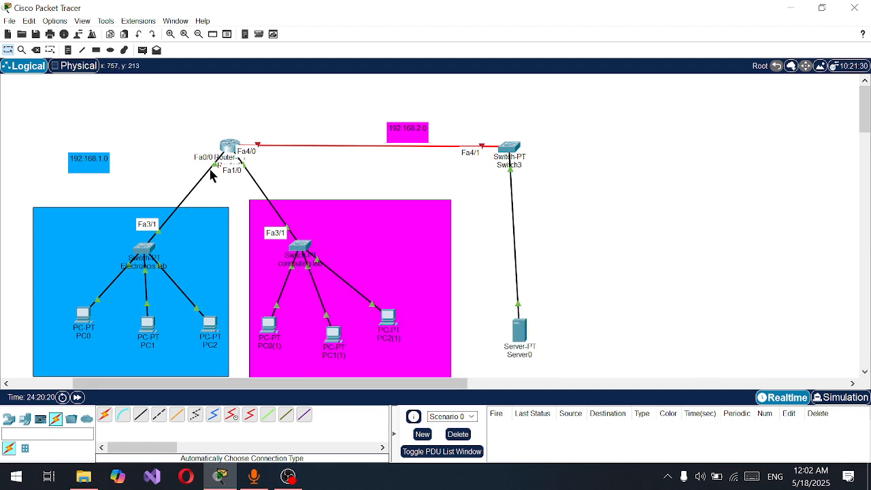
pyautogui.moveTo(103, 168); pyautogui.dragTo(118, 136)
pyautogui.click(131, 158)
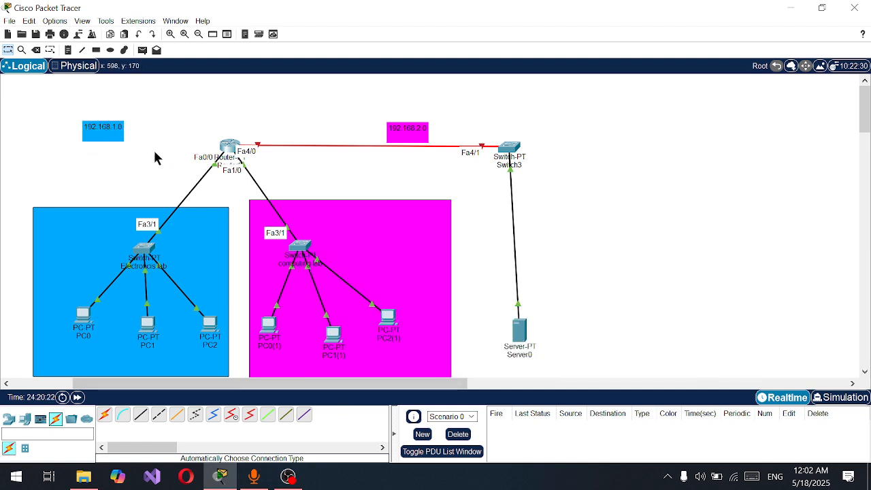
pyautogui.moveTo(410, 134)
pyautogui.mouseDown()
pyautogui.moveTo(401, 102)
pyautogui.moveTo(414, 130)
pyautogui.mouseUp()
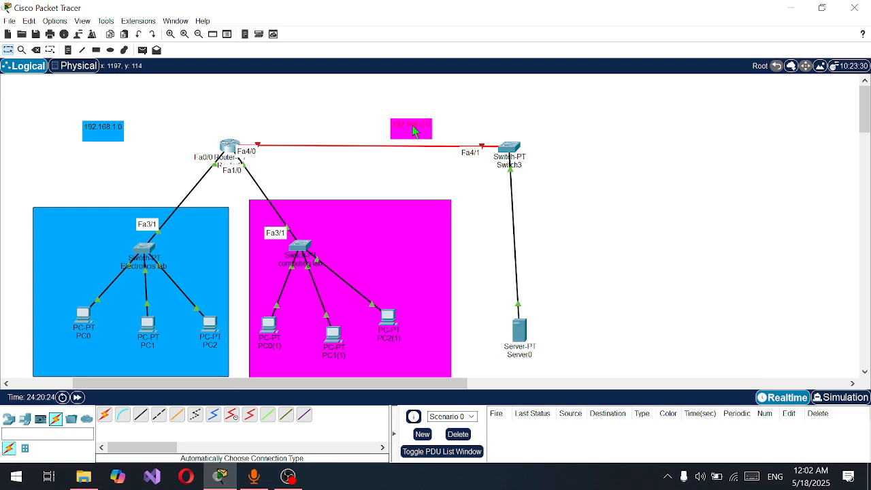
# Review the DHCP pools for the electronics and computing labs in Router0's running configuration
pyautogui.click(230, 147)
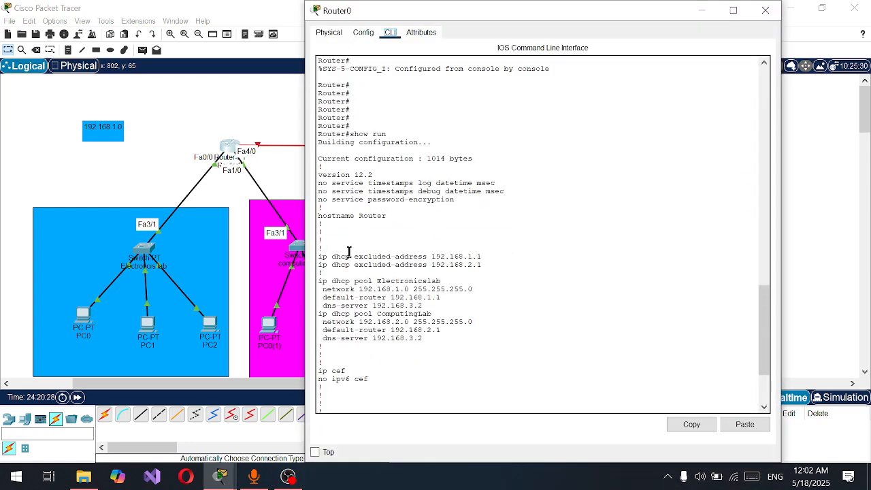
pyautogui.moveTo(373, 282); pyautogui.dragTo(454, 286)
pyautogui.click(289, 477)
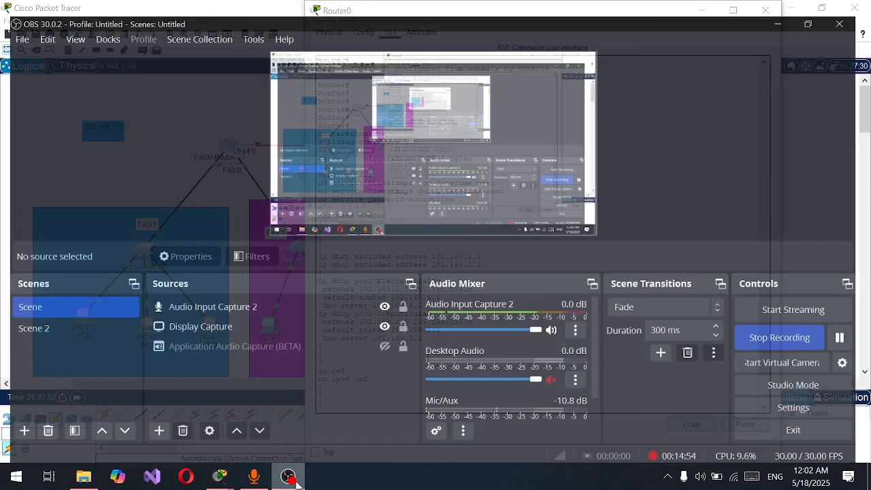